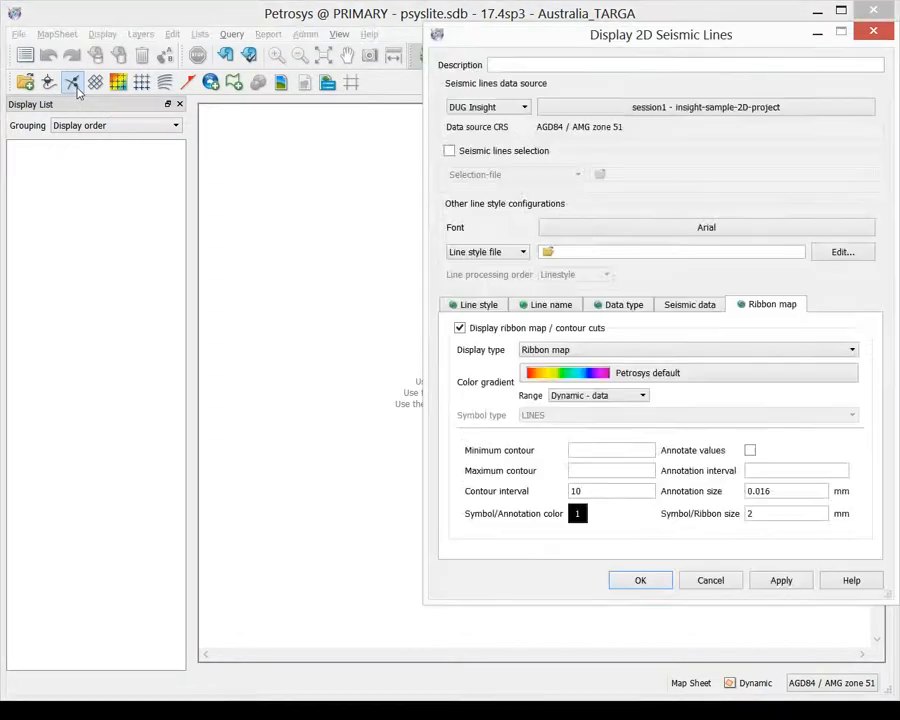
# Step: Set the 2D seismic lines' data source to the DUG Insight project session1 - insight-sample-2D-project
pyautogui.moveTo(493, 42); pyautogui.dragTo(279, 60)
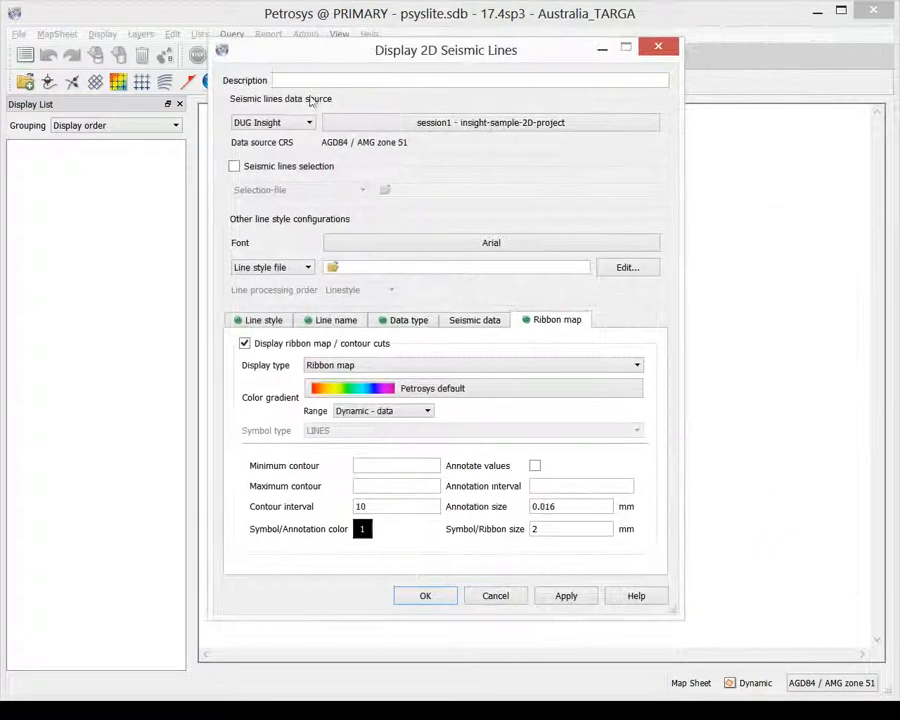
pyautogui.click(309, 122)
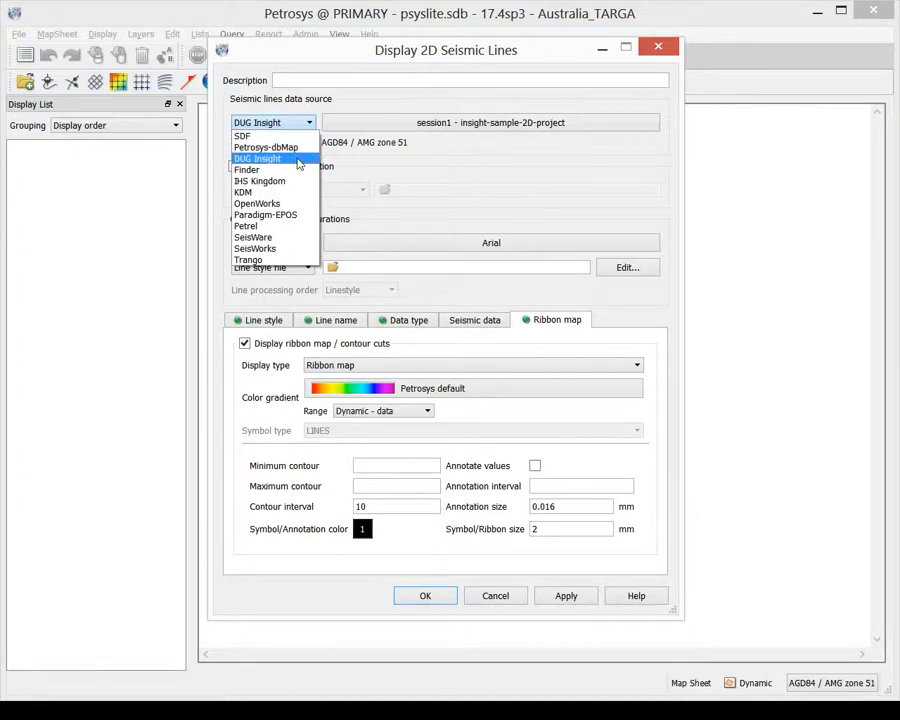
pyautogui.click(298, 159)
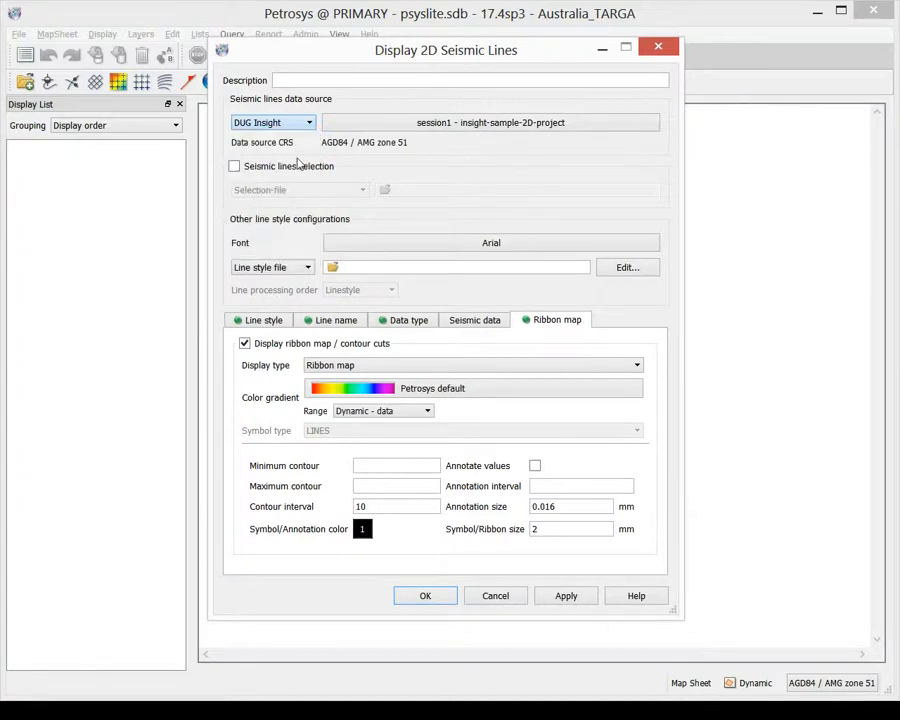
pyautogui.click(373, 121)
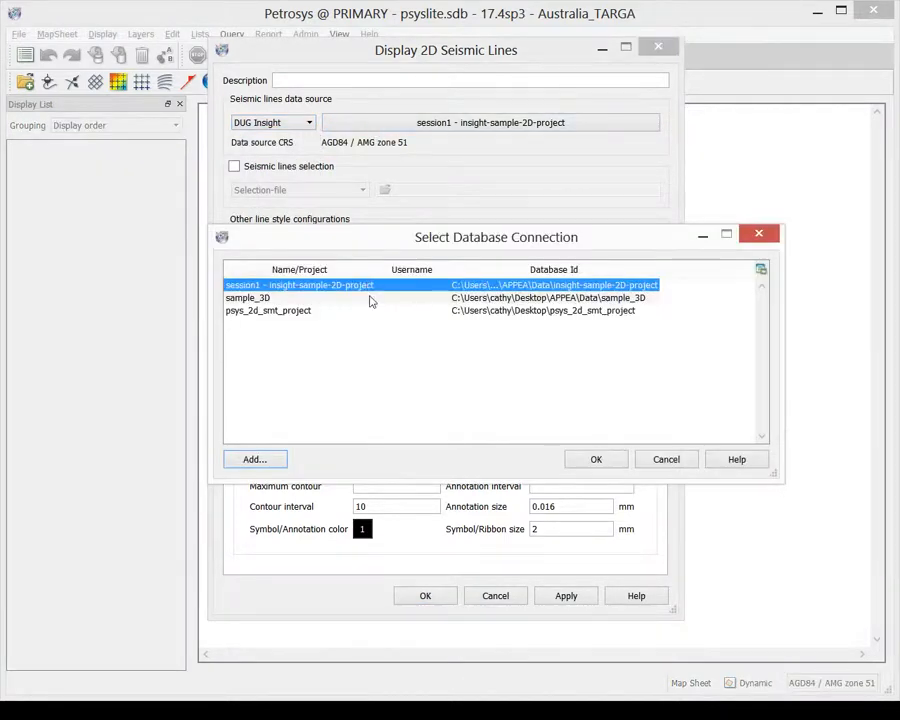
pyautogui.doubleClick(375, 288)
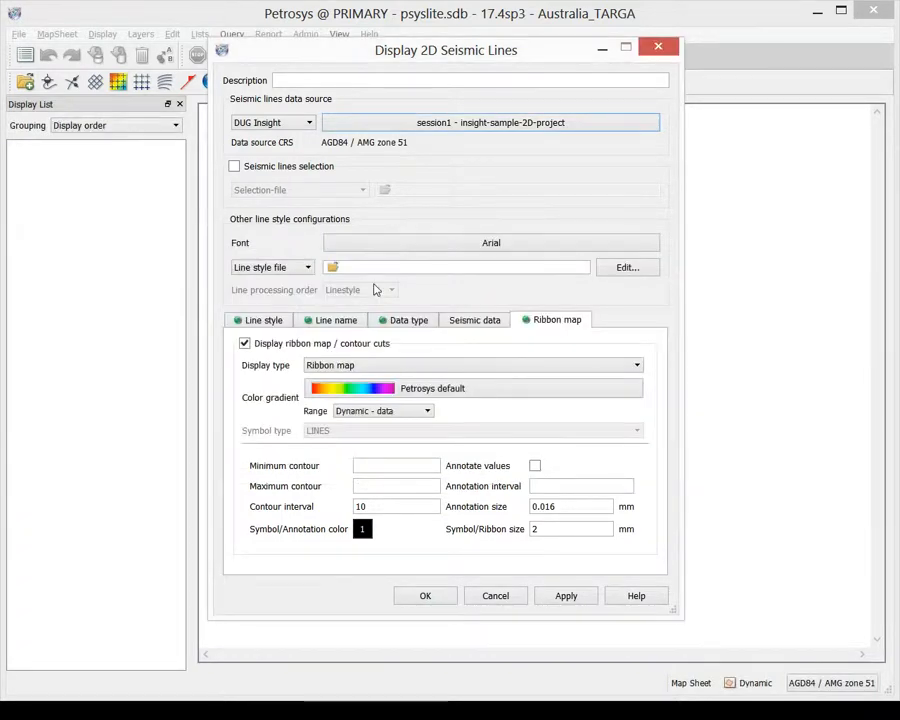
# Step: Turn off the interpretation data, review the line style and line name settings, and display the 2D seismic lines on the map
pyautogui.click(385, 325)
pyautogui.click(352, 343)
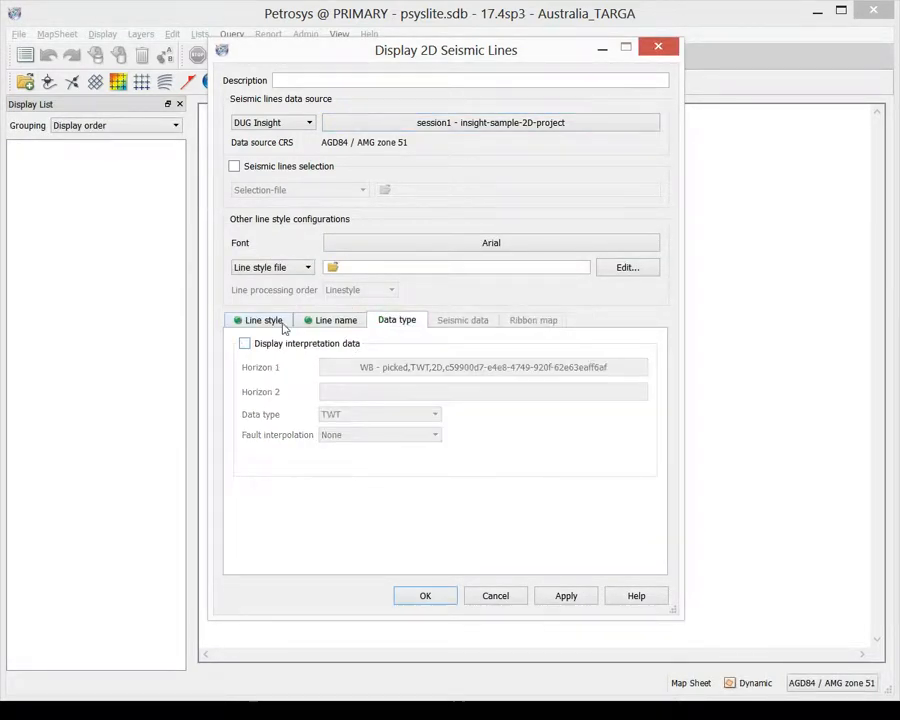
pyautogui.click(280, 323)
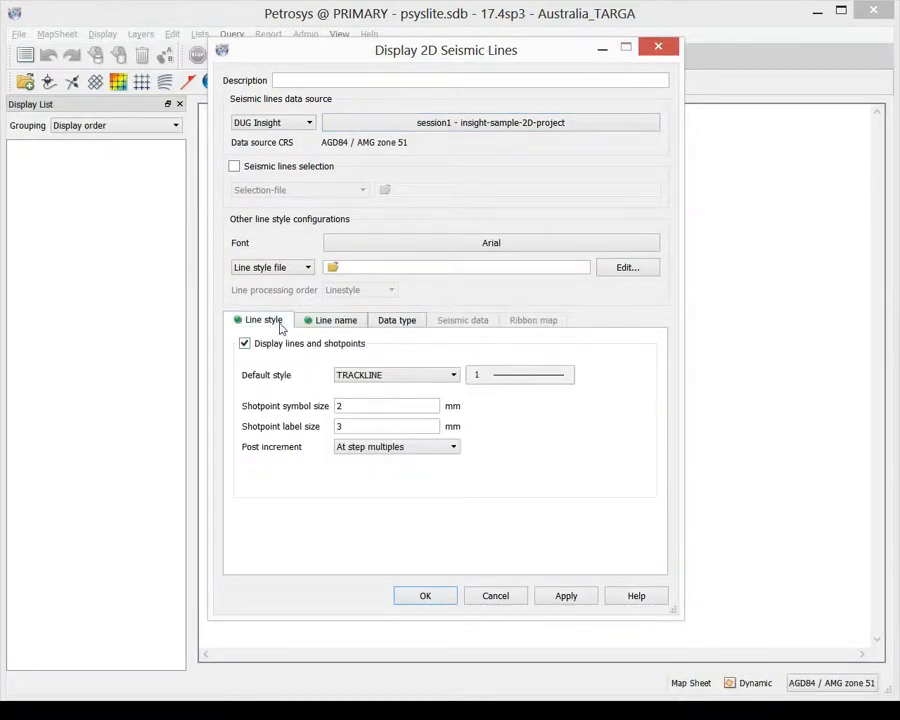
pyautogui.click(338, 322)
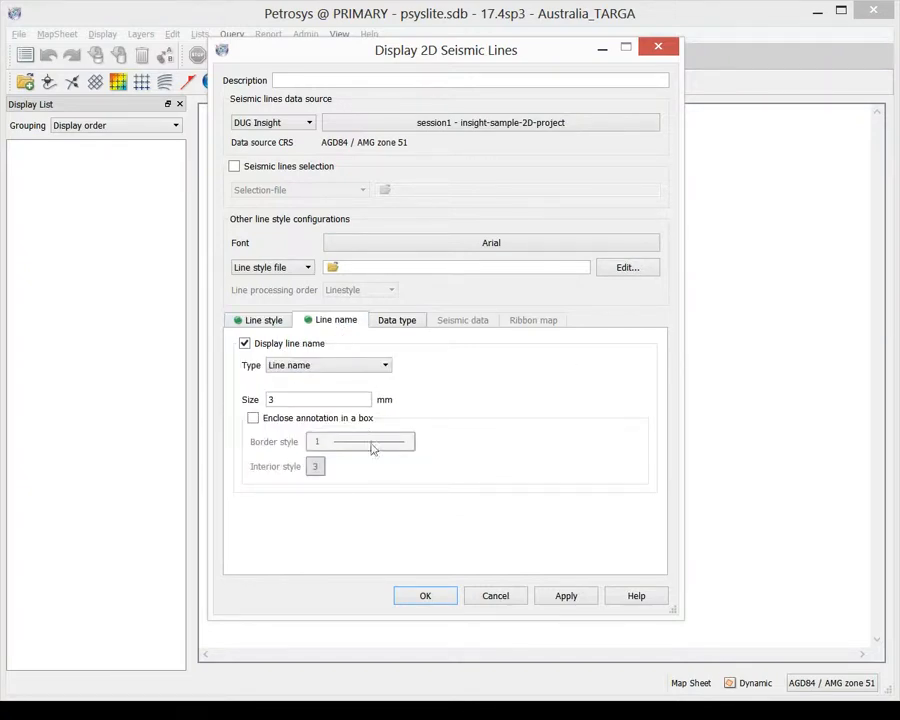
pyautogui.click(425, 596)
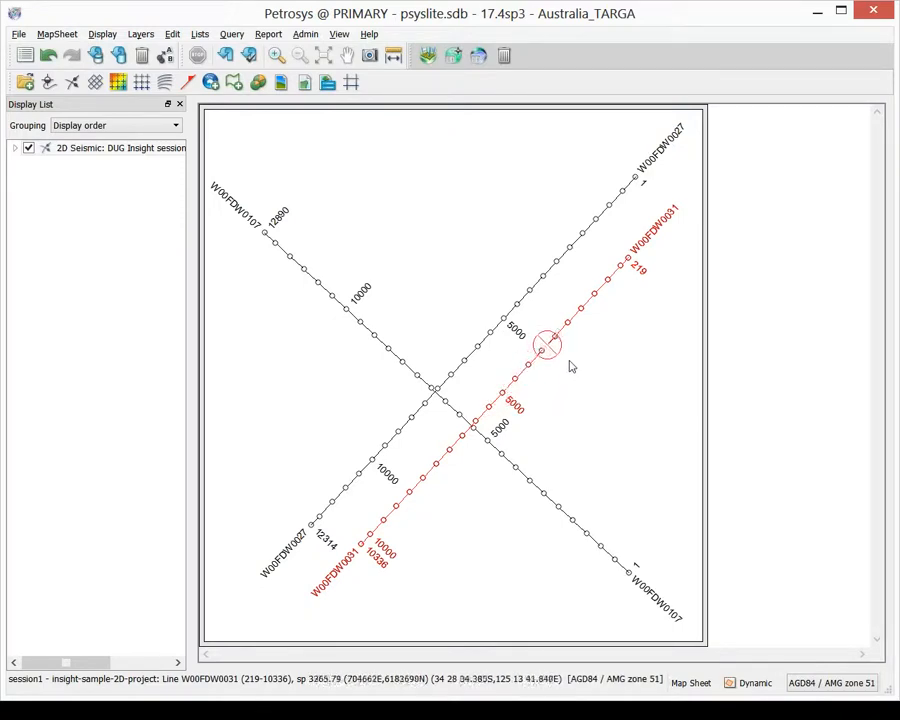
# Step: Edit the 2D seismic layer to display interpretation data for the WB - picked TWT horizon as a ribbon map
pyautogui.doubleClick(595, 298)
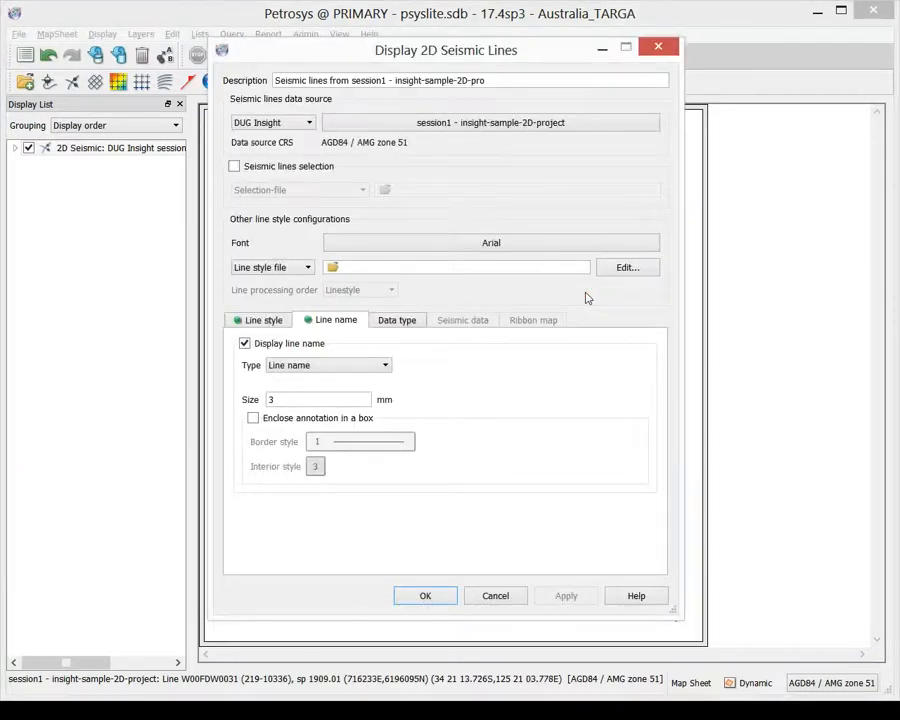
pyautogui.click(410, 320)
pyautogui.click(331, 345)
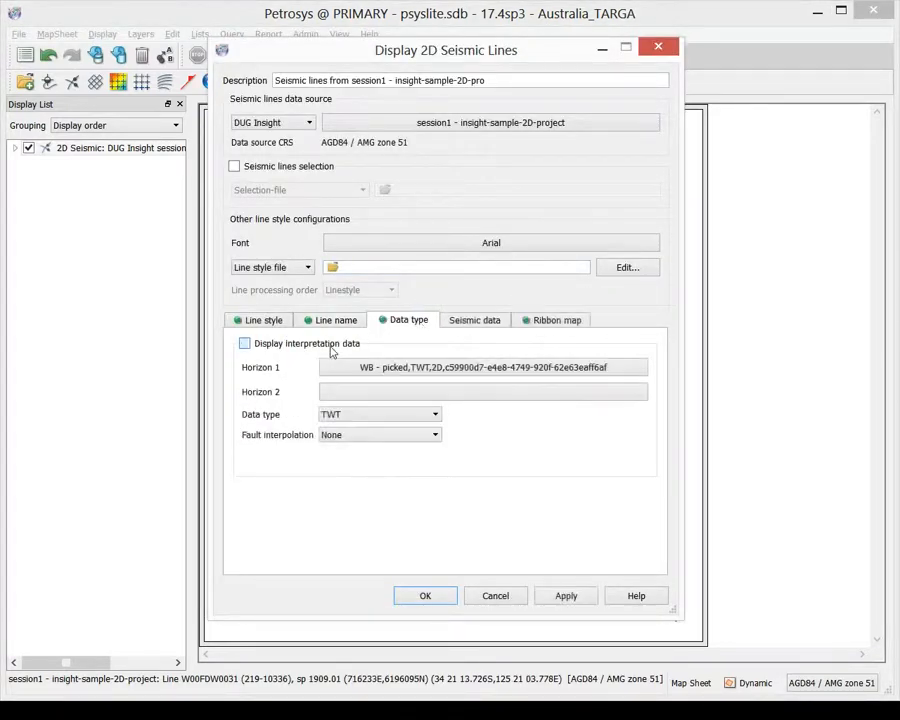
pyautogui.click(401, 369)
pyautogui.doubleClick(410, 156)
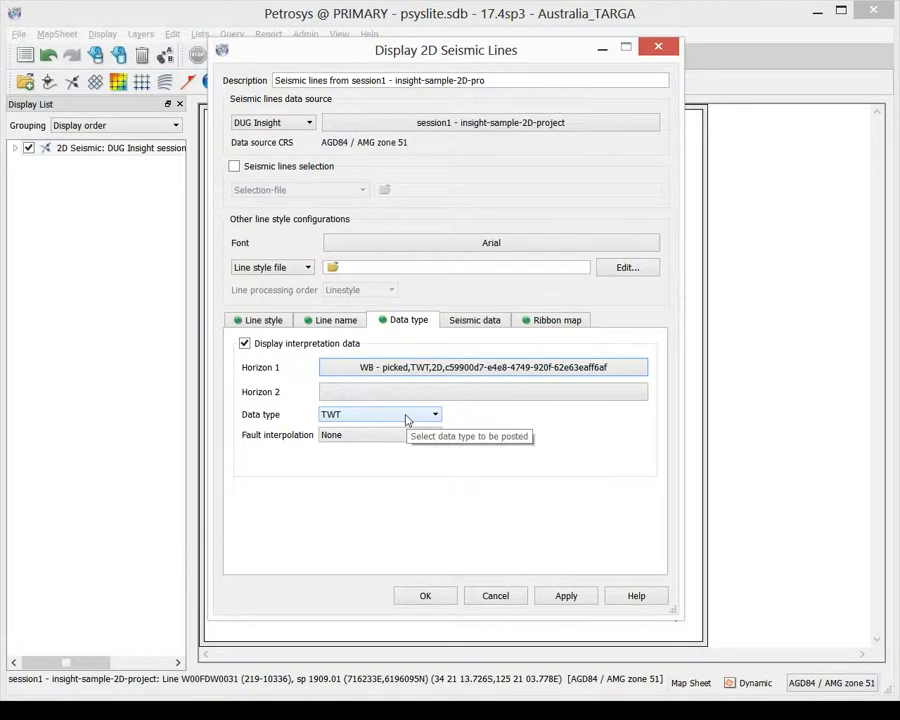
pyautogui.click(421, 596)
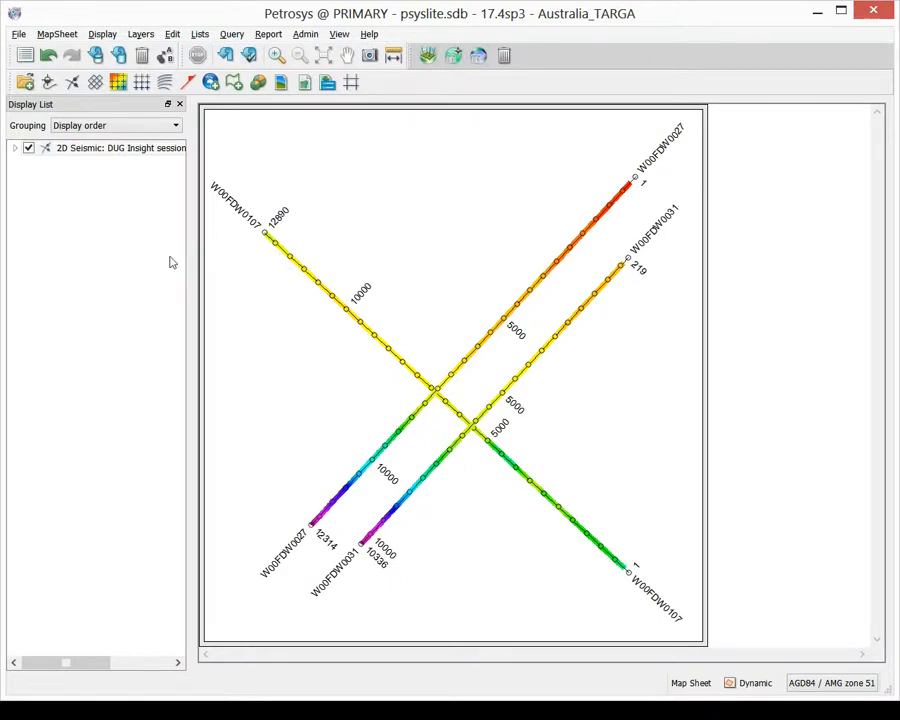
# Step: Add a 3D seismic bin grid from the DUG Insight sample_3D project, with its survey outline and inlines and xlines every 100 lines
pyautogui.click(95, 84)
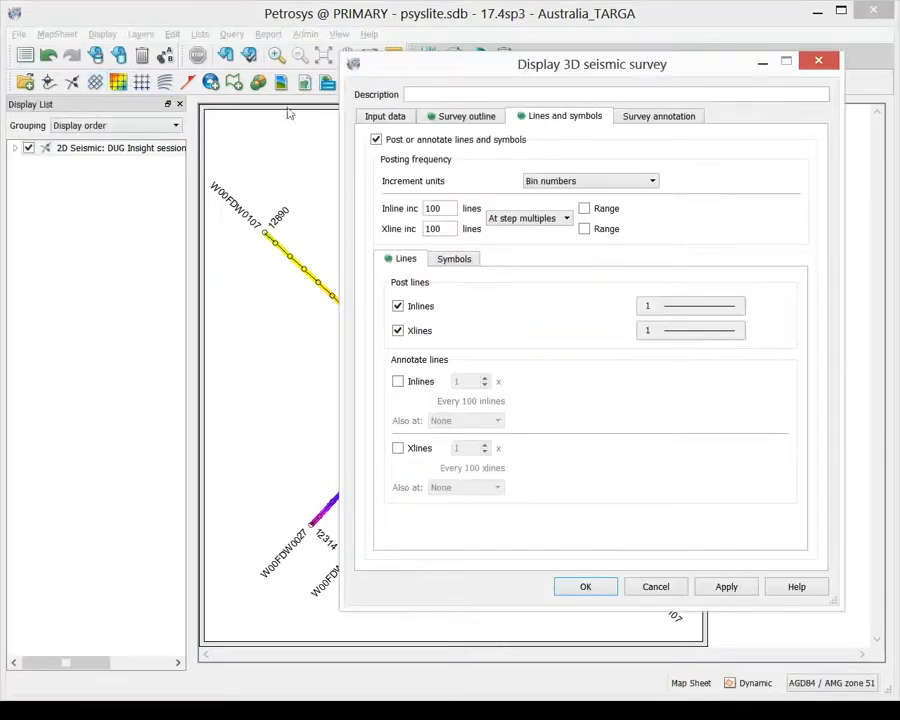
pyautogui.click(383, 118)
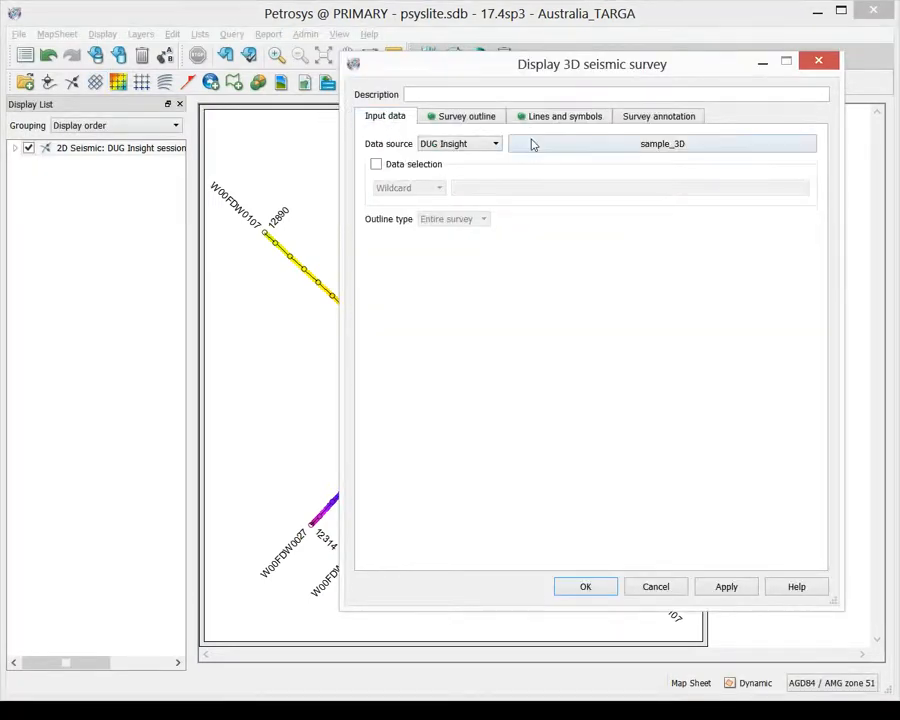
pyautogui.click(532, 143)
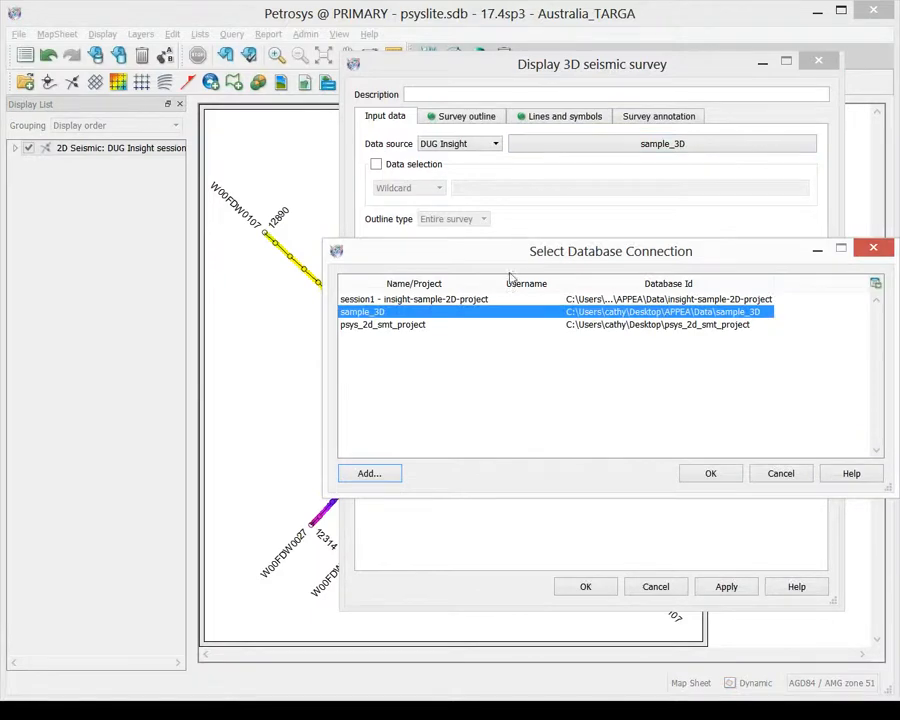
pyautogui.doubleClick(405, 316)
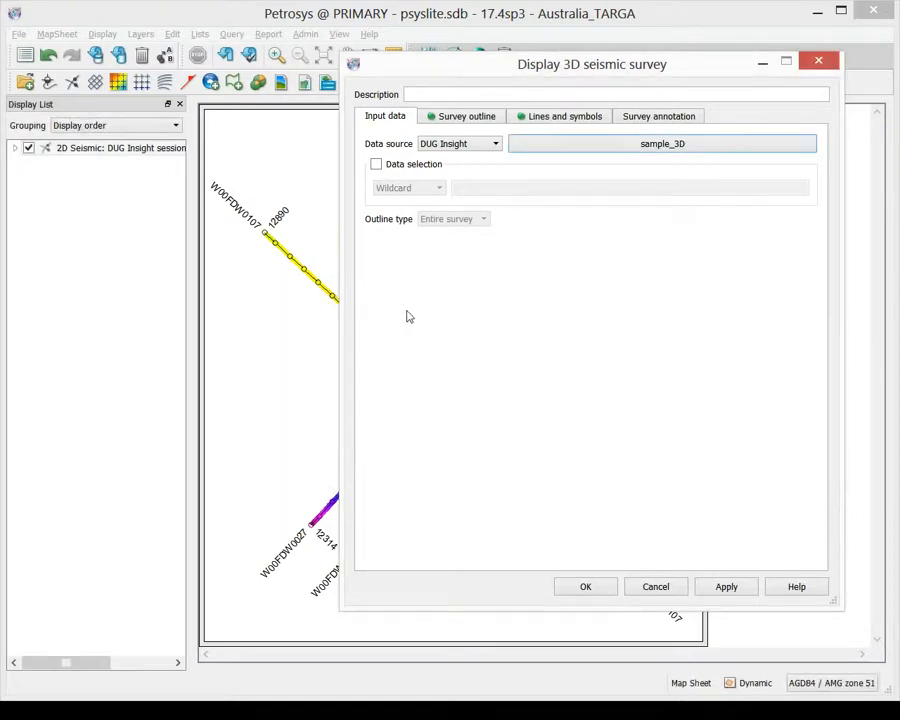
pyautogui.click(461, 118)
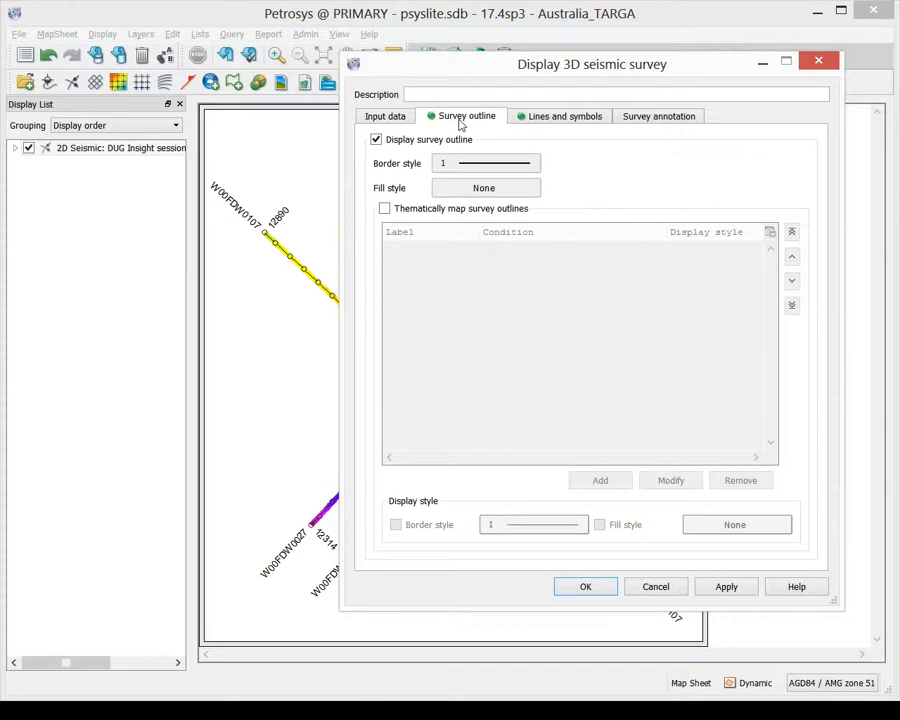
pyautogui.click(551, 118)
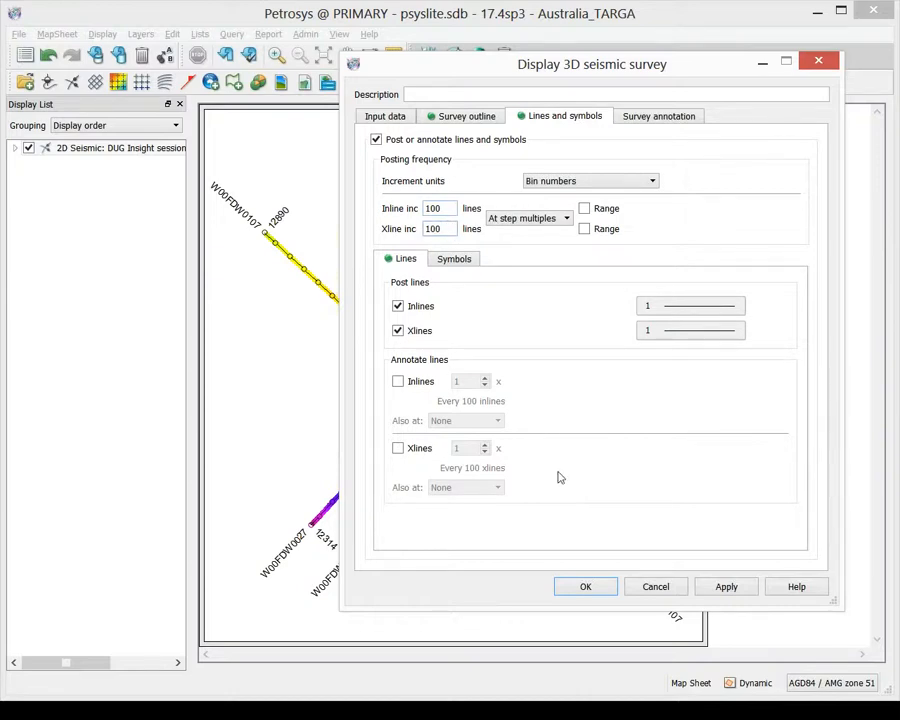
pyautogui.click(584, 588)
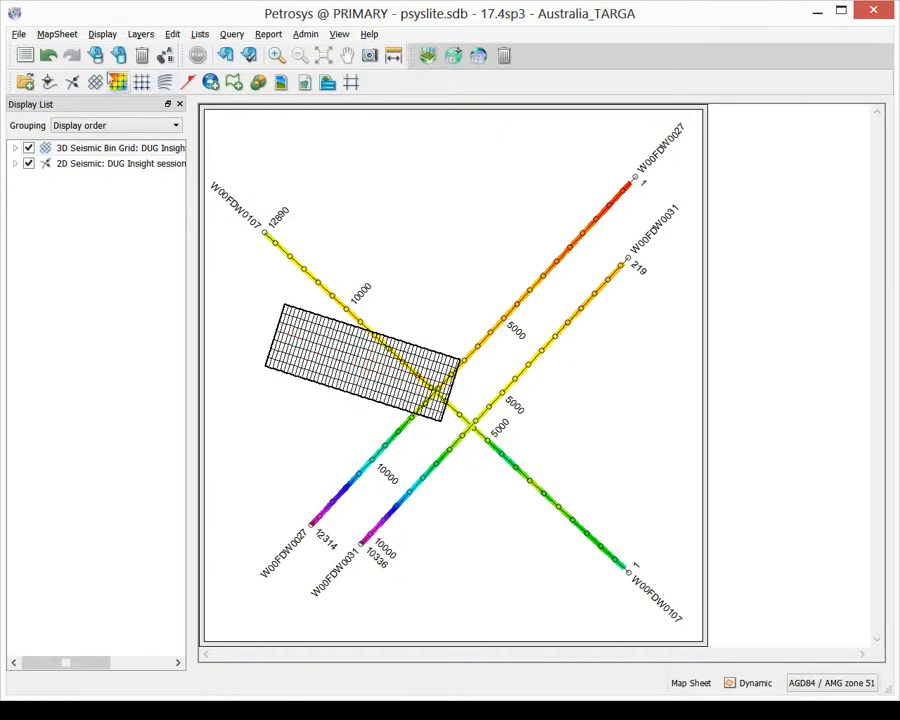
# Step: Display the 3D seismic surface values of the waterbottom2 TWT horizon from the DUG Insight sample_3D project, using the Petrosys default gradient
pyautogui.click(102, 34)
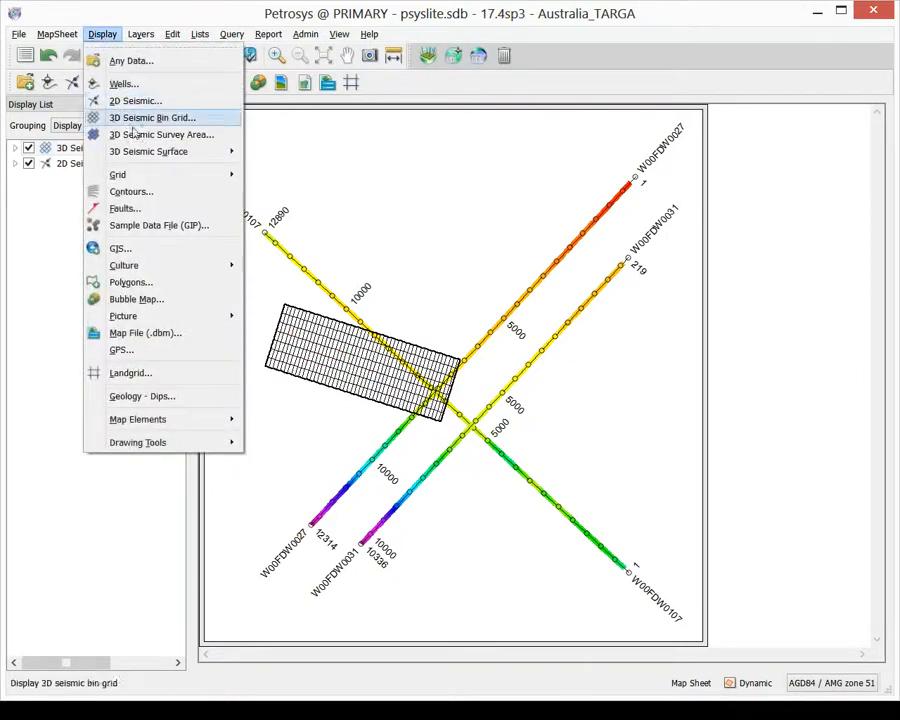
pyautogui.moveTo(208, 154)
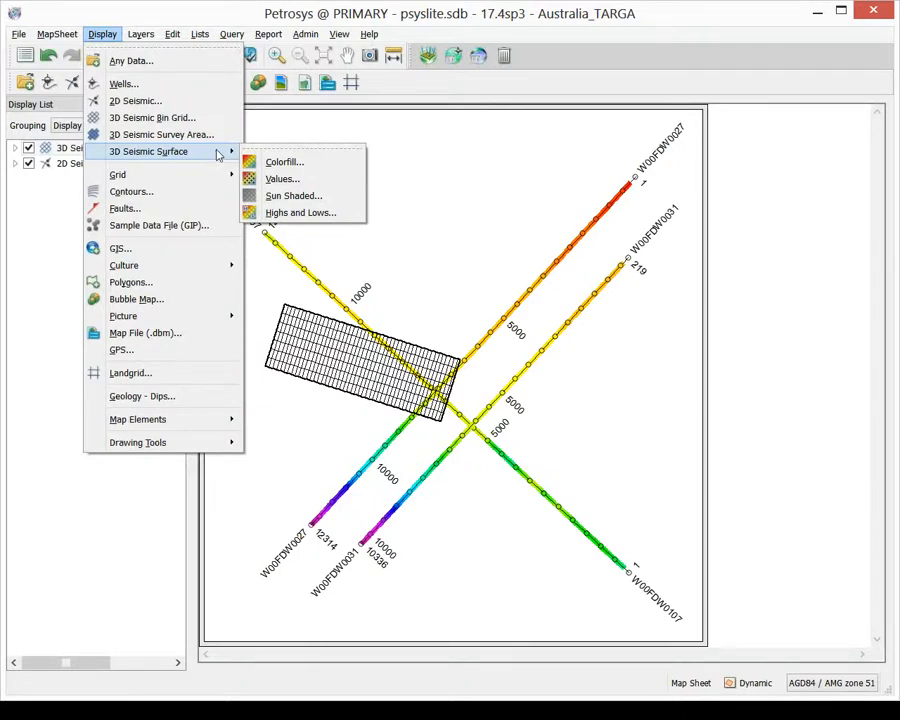
pyautogui.click(350, 184)
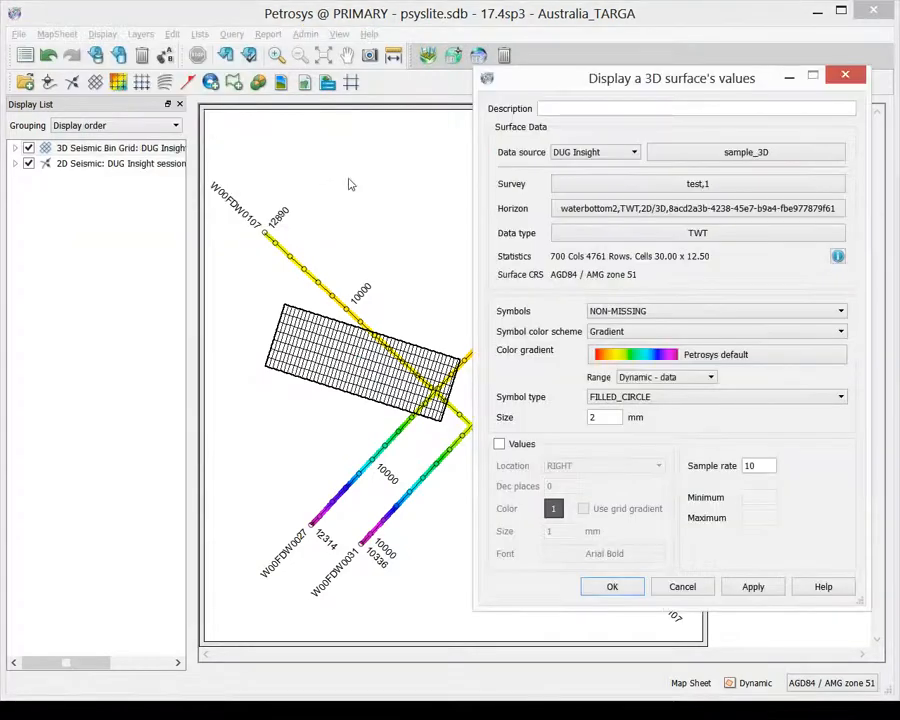
pyautogui.click(701, 153)
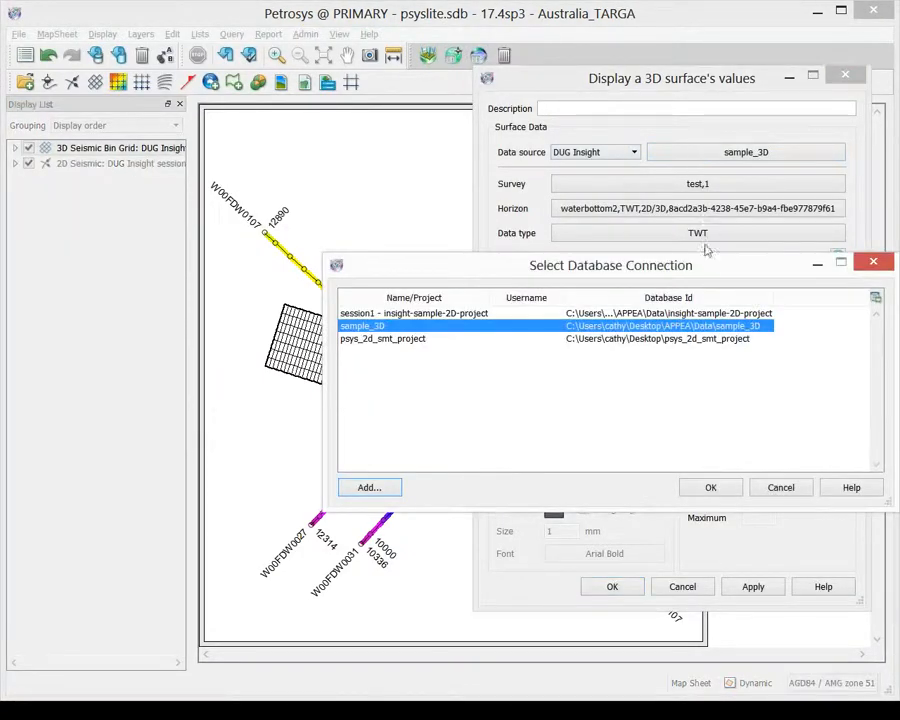
pyautogui.doubleClick(698, 330)
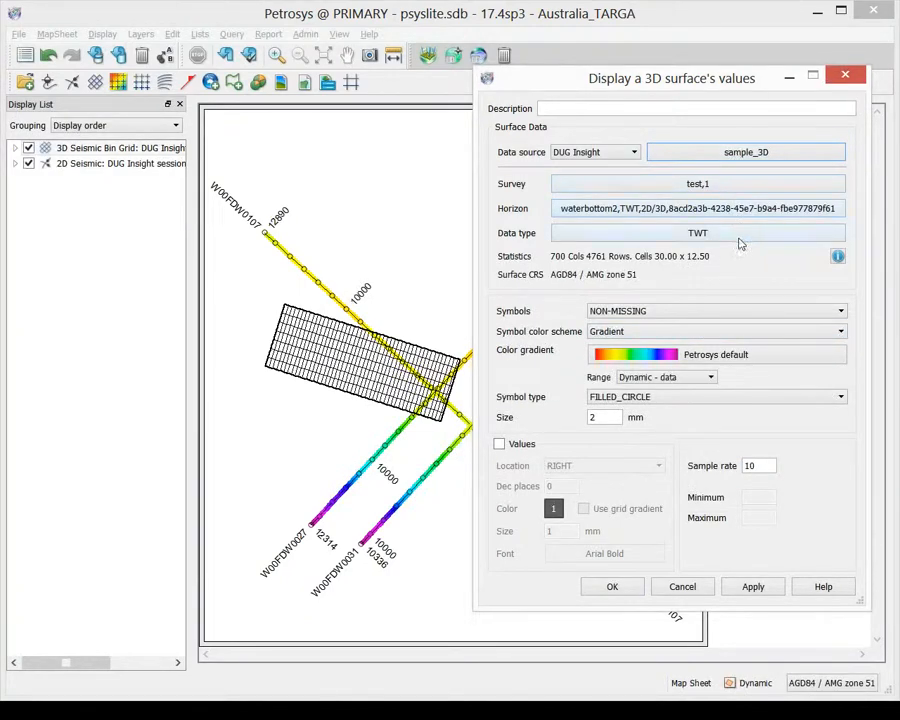
pyautogui.click(750, 362)
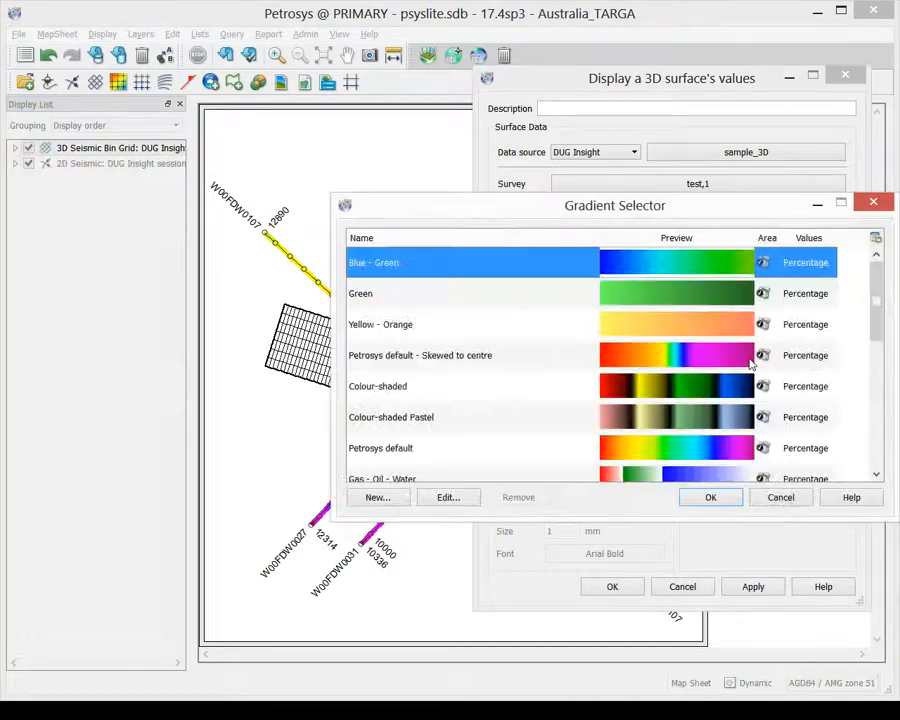
pyautogui.click(795, 500)
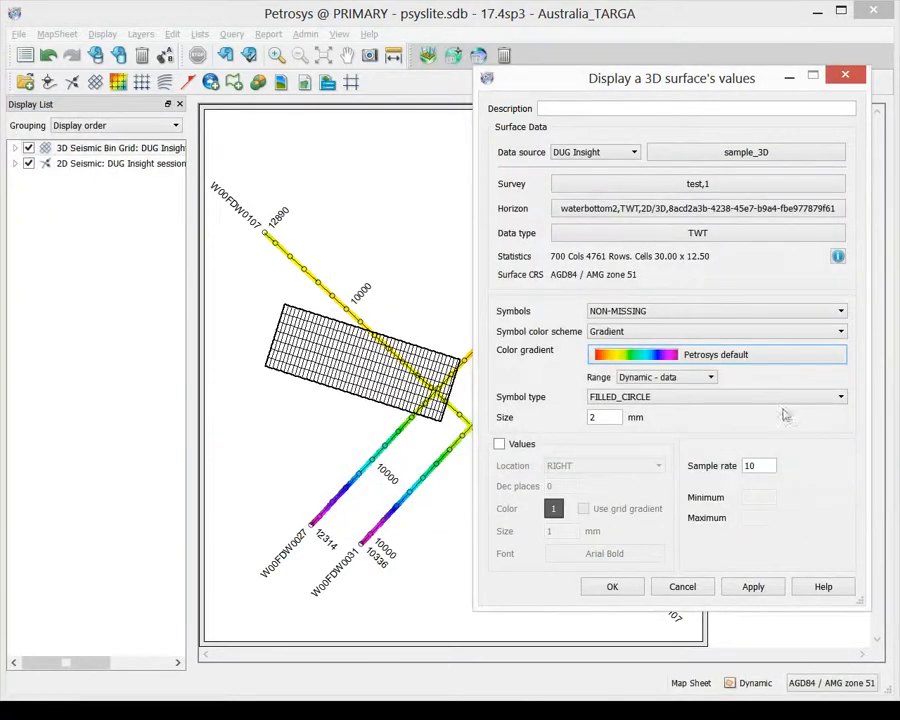
pyautogui.click(638, 586)
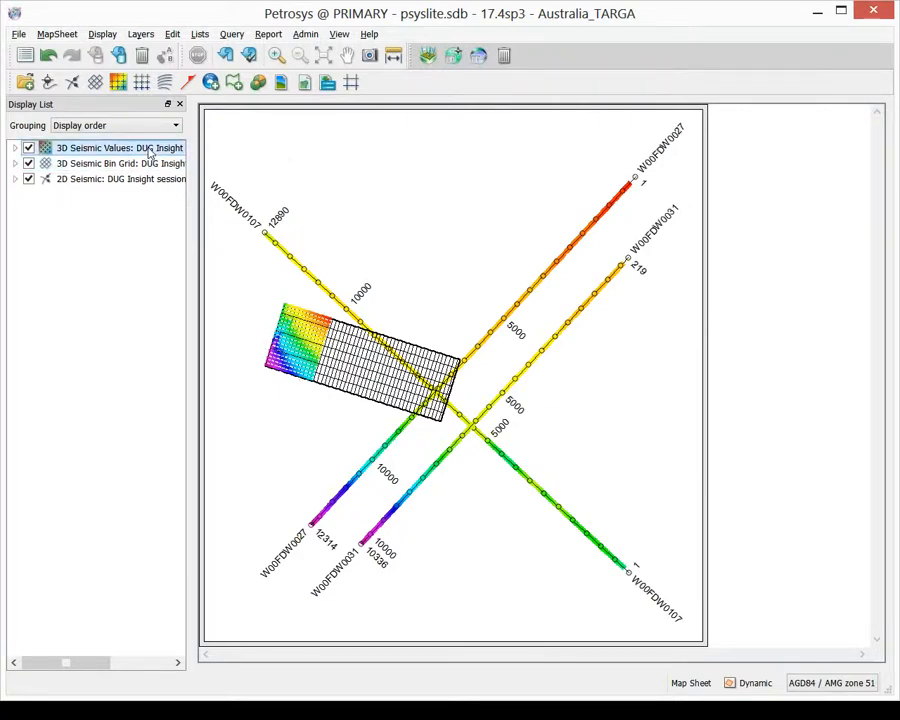
# Step: Group the two 3D seismic layers and the 2D seismic layer under the name "Seismic data"
pyautogui.moveTo(150, 152)
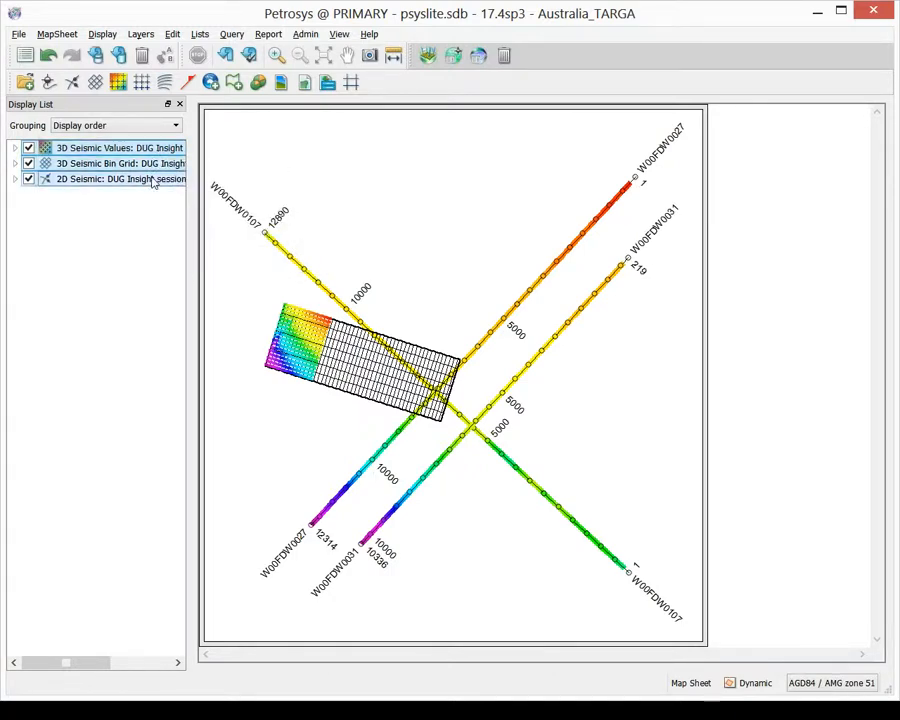
pyautogui.rightClick(153, 181)
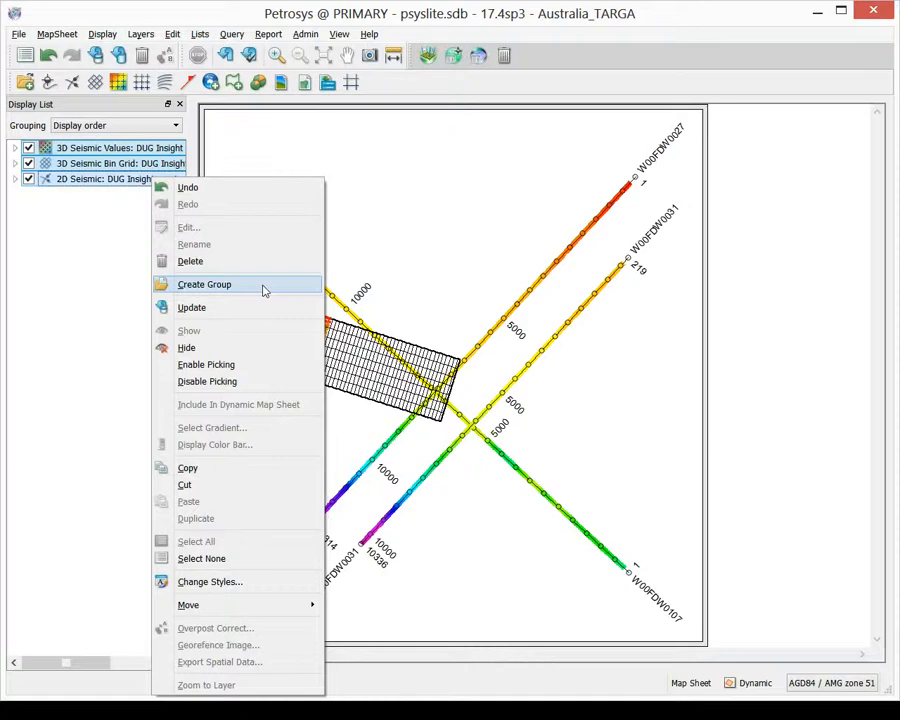
pyautogui.click(204, 284)
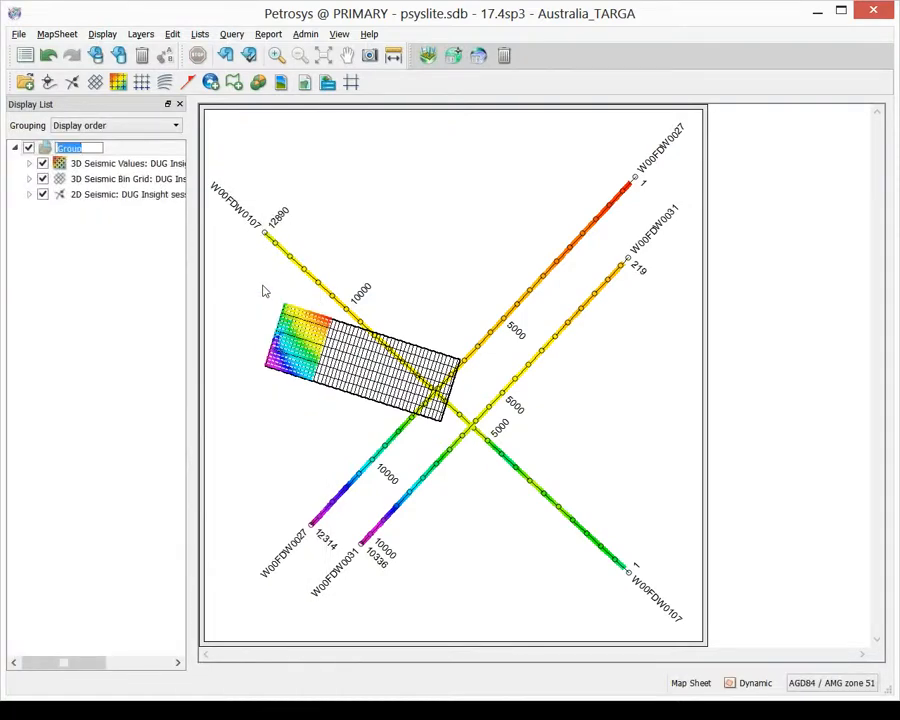
pyautogui.write('Seismic data')
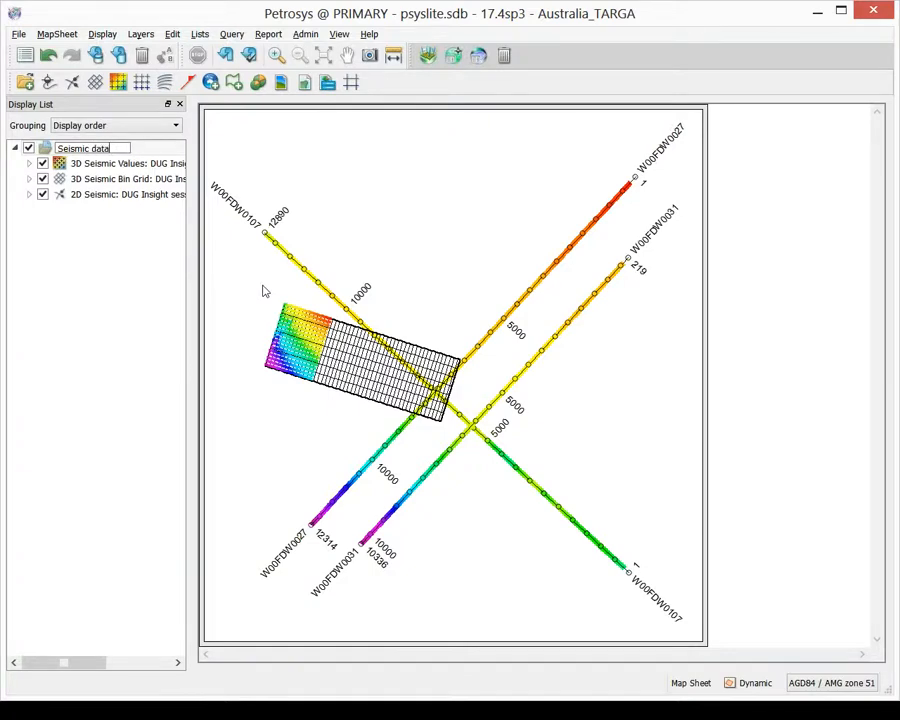
pyautogui.press('Return')
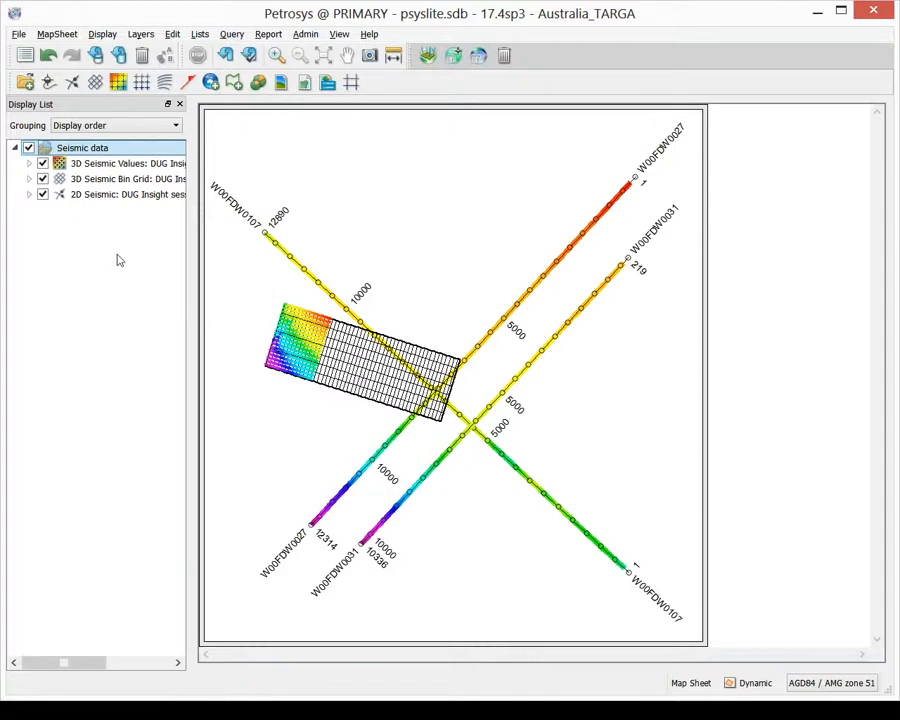
# Step: Start a new wells layer that uses DUG Insight as data source and psys_2d_smt_project as project
pyautogui.click(48, 82)
pyautogui.click(224, 100)
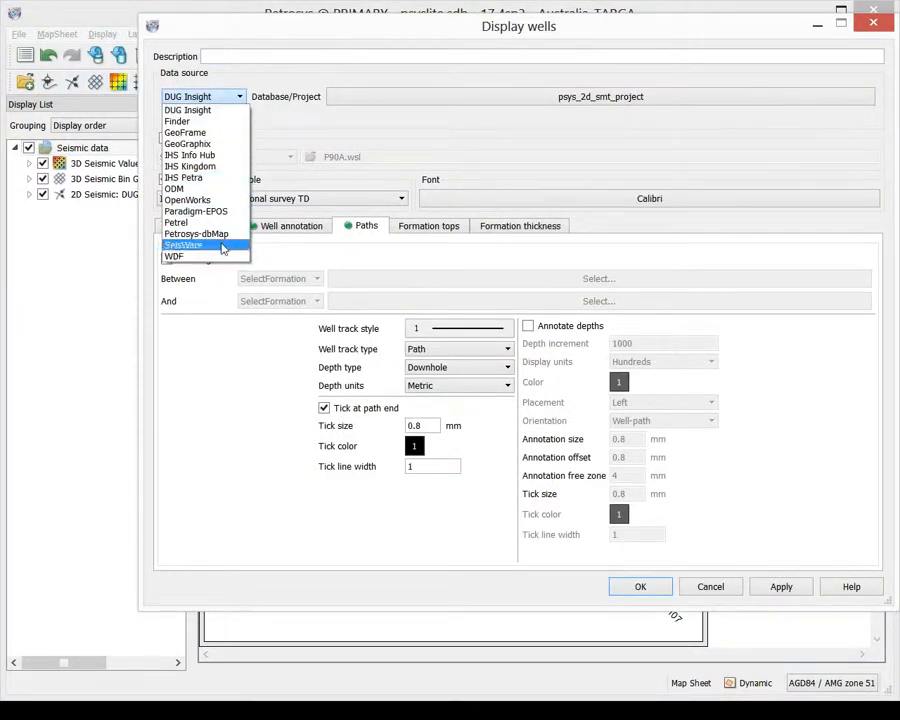
pyautogui.click(212, 110)
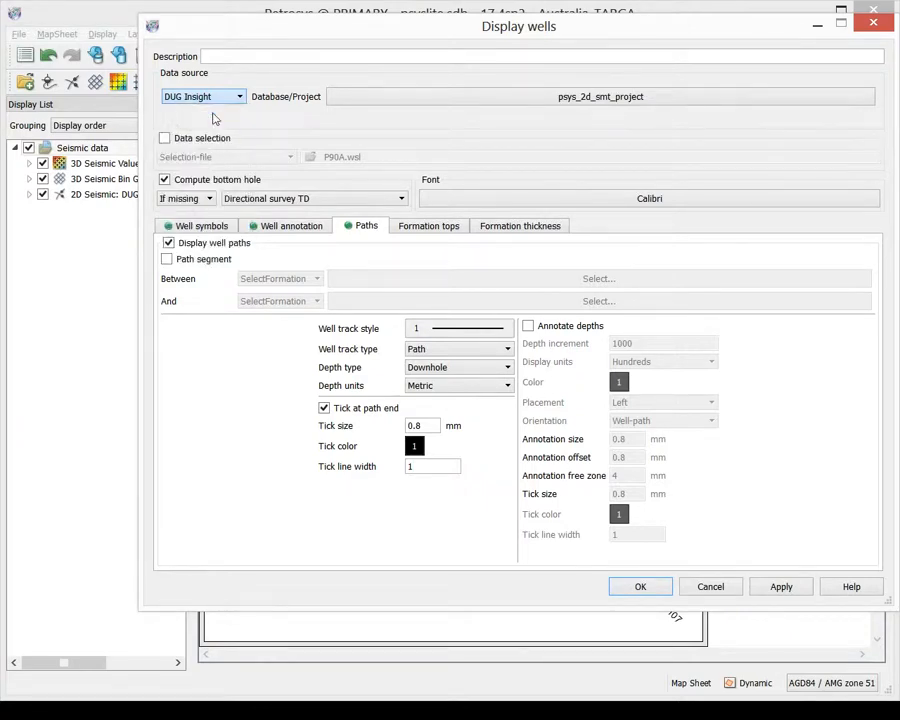
pyautogui.click(395, 100)
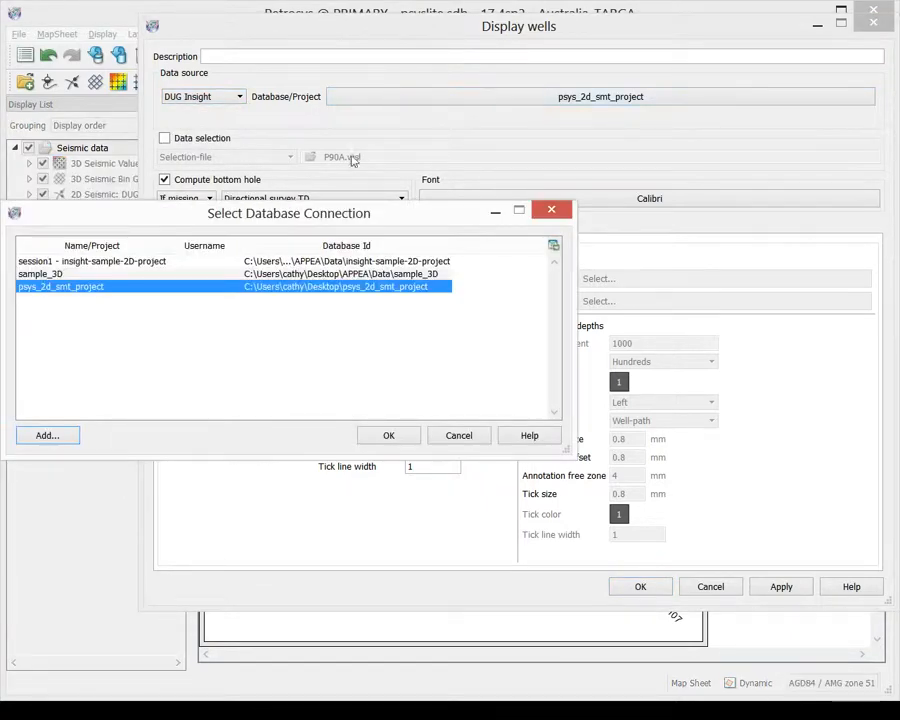
pyautogui.doubleClick(88, 289)
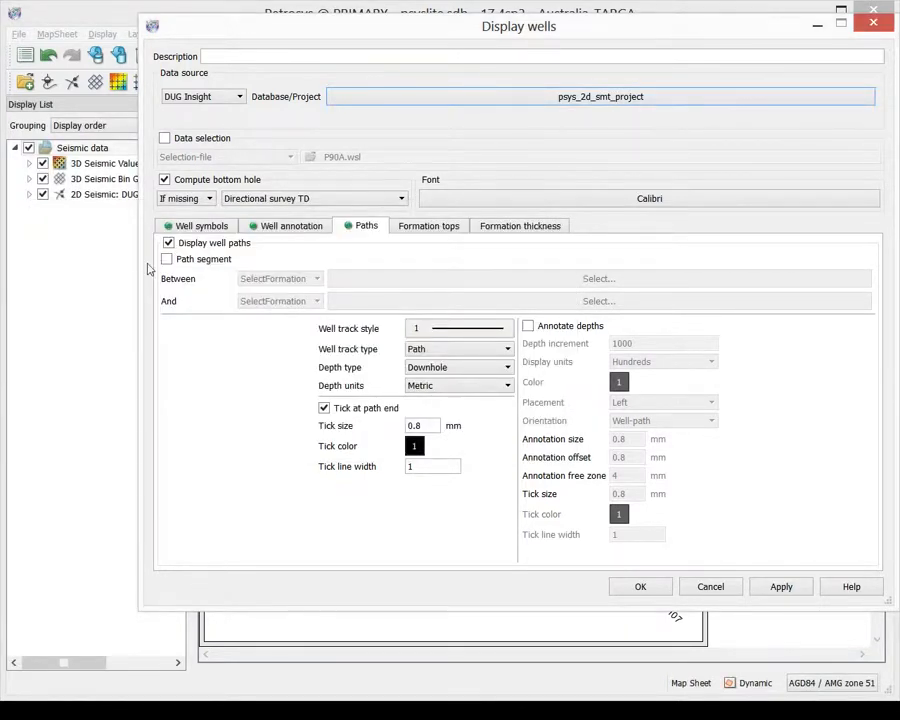
# Step: Enable bottom hole symbols alongside the surface symbols, check the annotation and path settings, and add the wells layer to the map
pyautogui.click(201, 226)
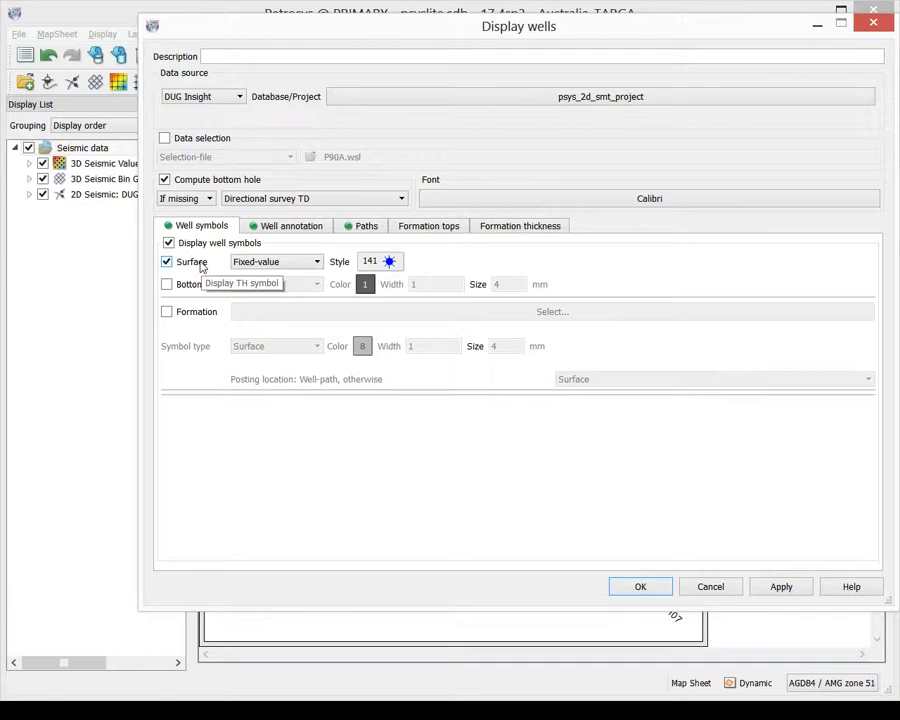
pyautogui.click(200, 287)
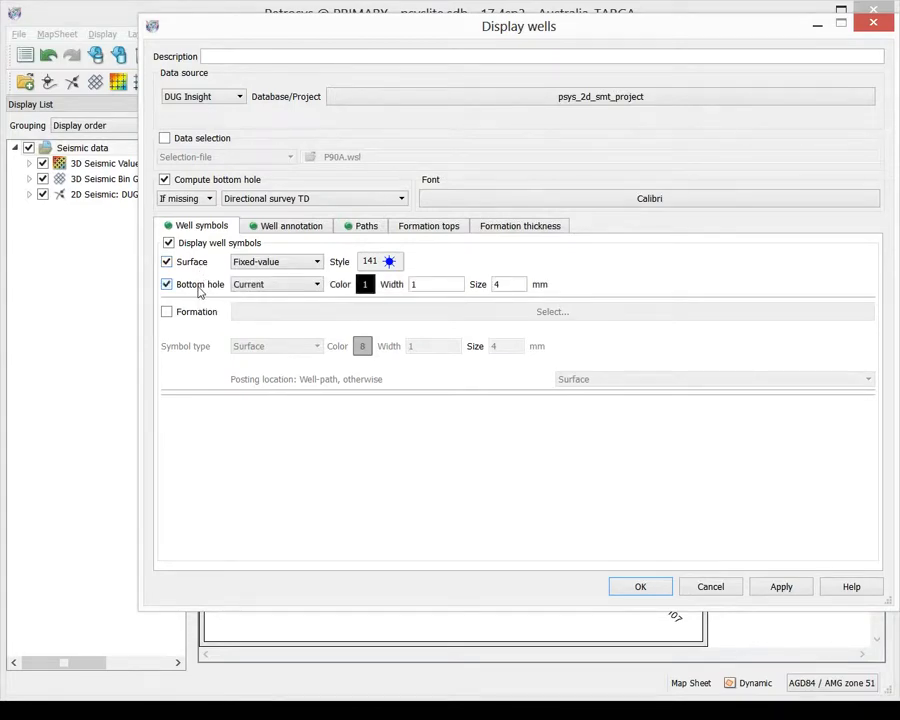
pyautogui.click(290, 228)
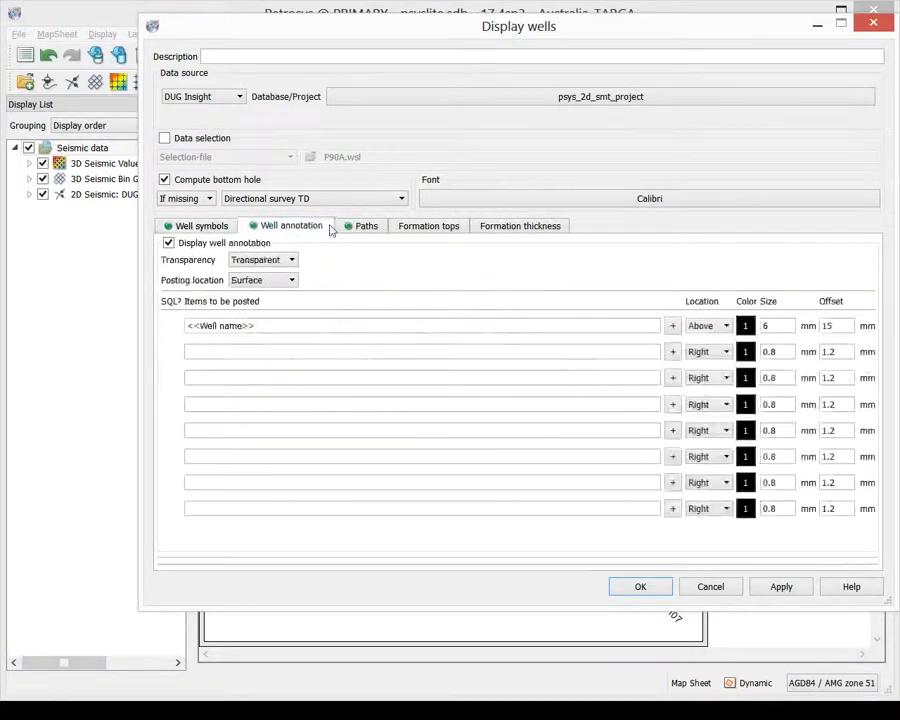
pyautogui.click(366, 227)
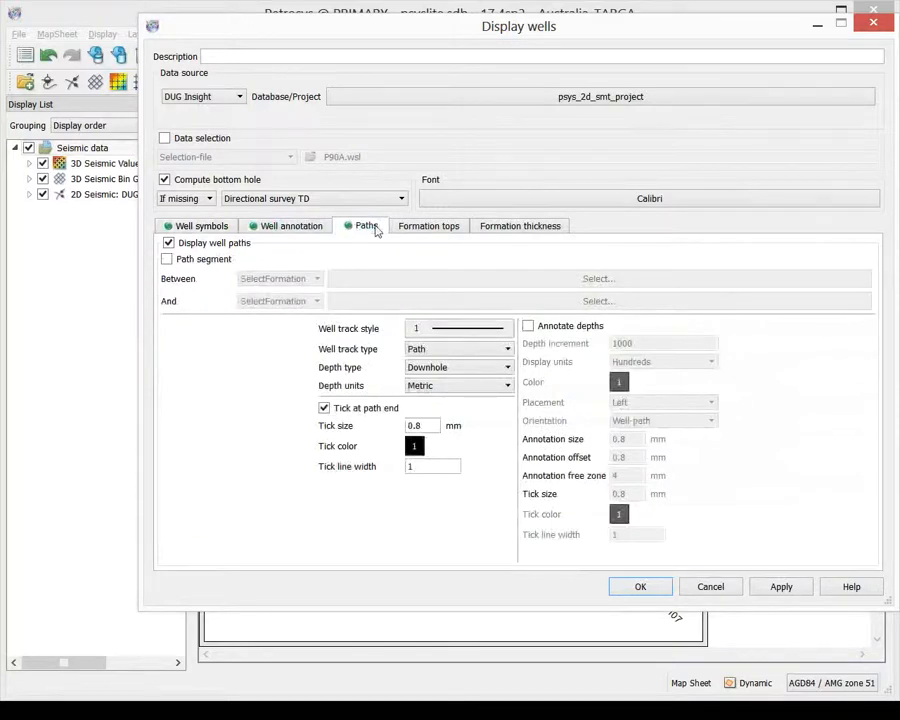
pyautogui.click(641, 587)
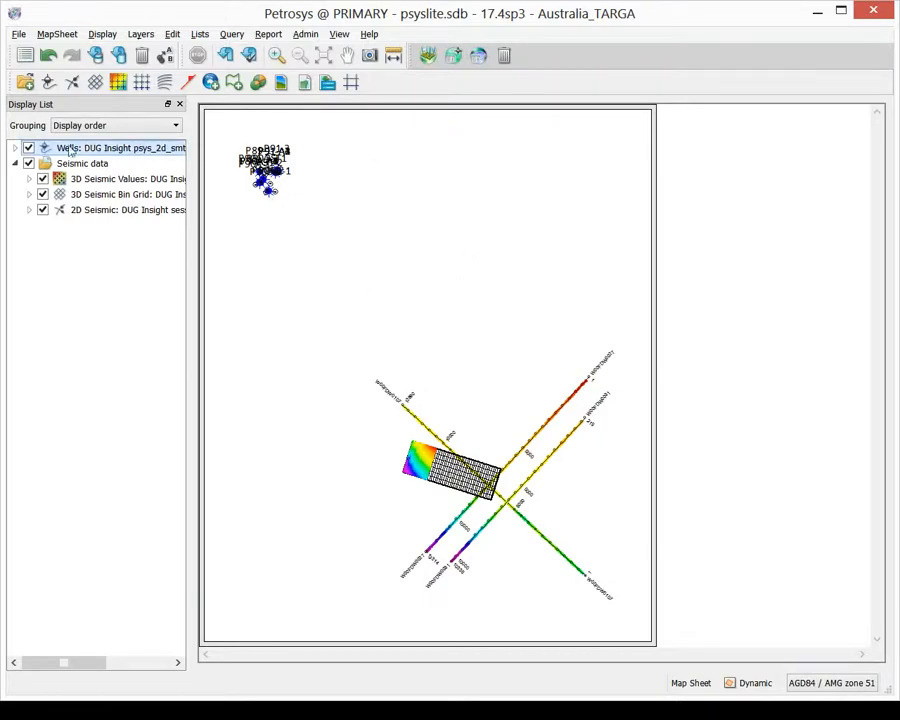
# Step: Hide the Seismic data group, try enabling well tops for the wells layer, check its formation thickness options, and discard the edits
pyautogui.click(29, 163)
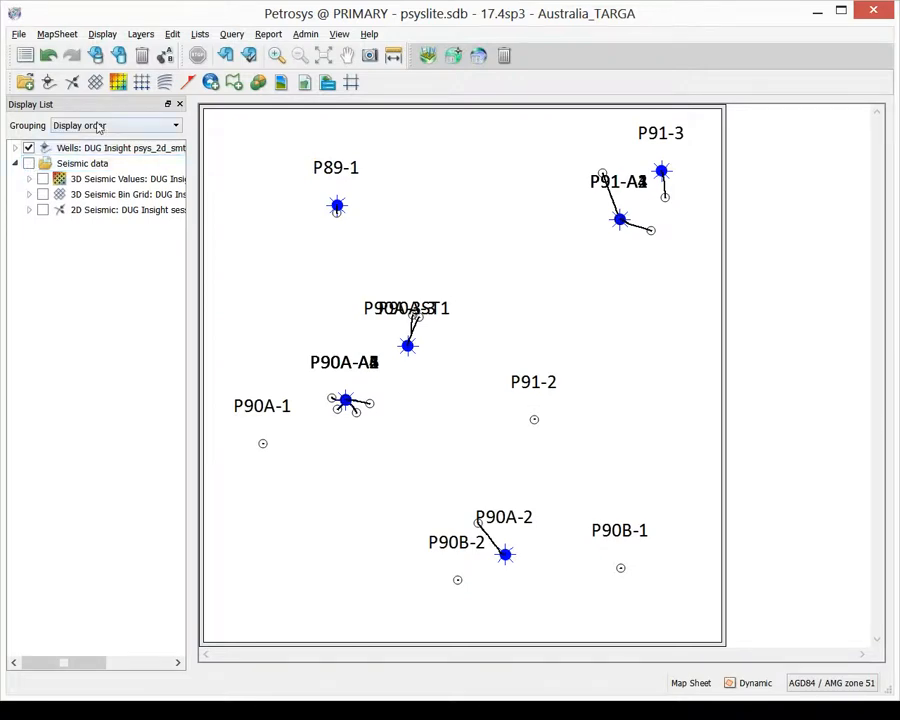
pyautogui.doubleClick(321, 176)
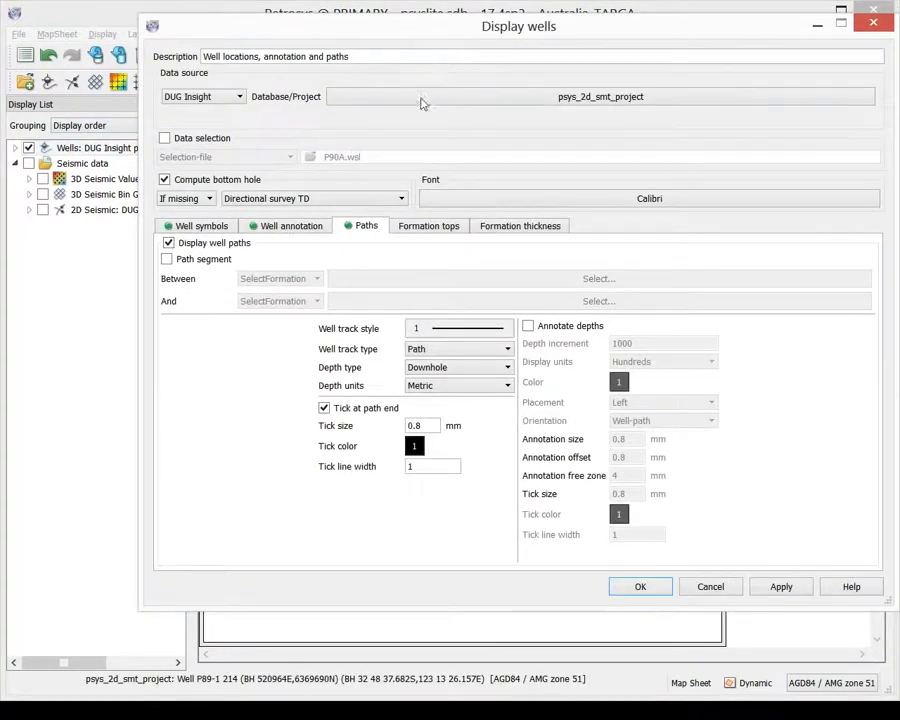
pyautogui.click(452, 227)
pyautogui.click(226, 244)
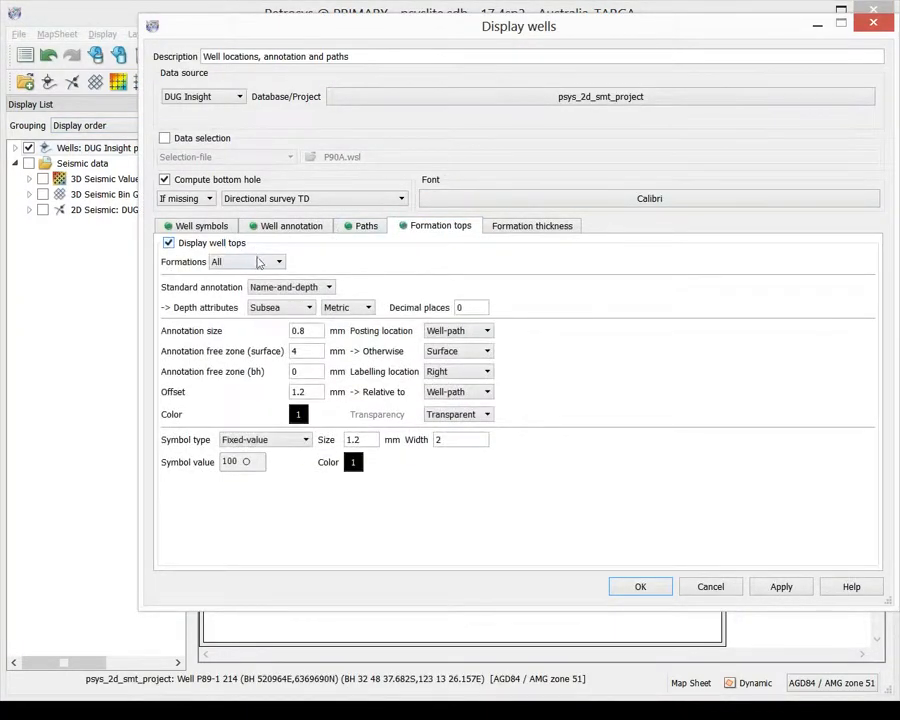
pyautogui.click(537, 228)
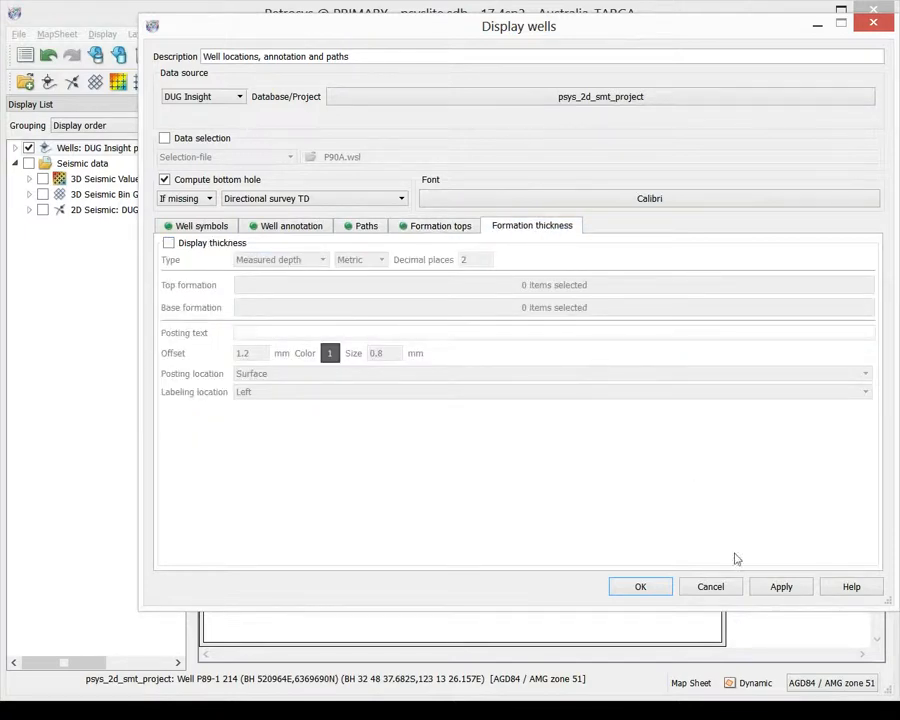
pyautogui.click(728, 590)
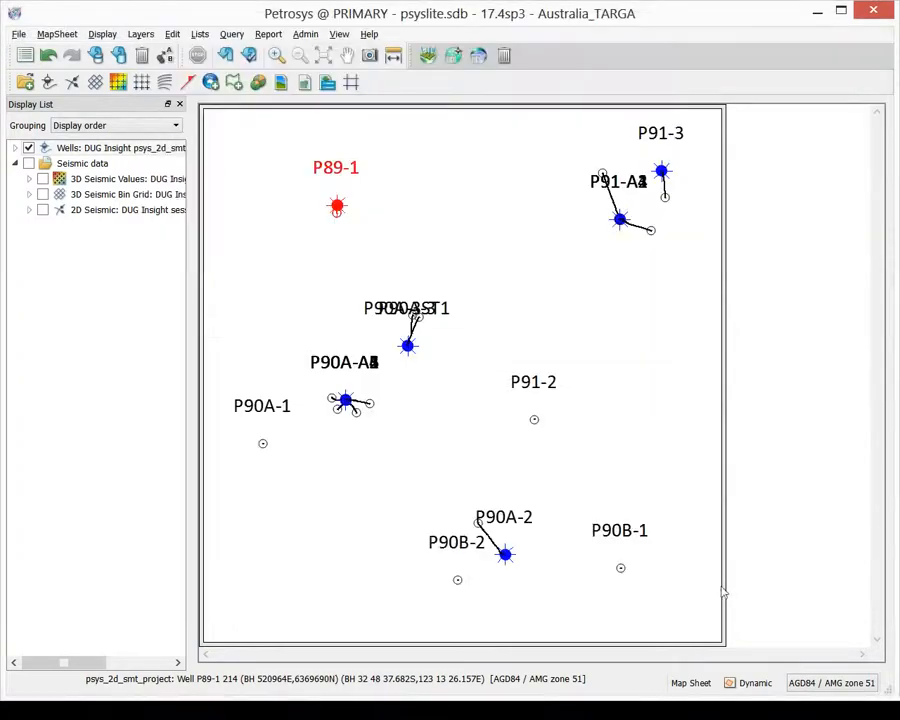
# Step: Hide the wells layer and show the Seismic data group again
pyautogui.click(28, 148)
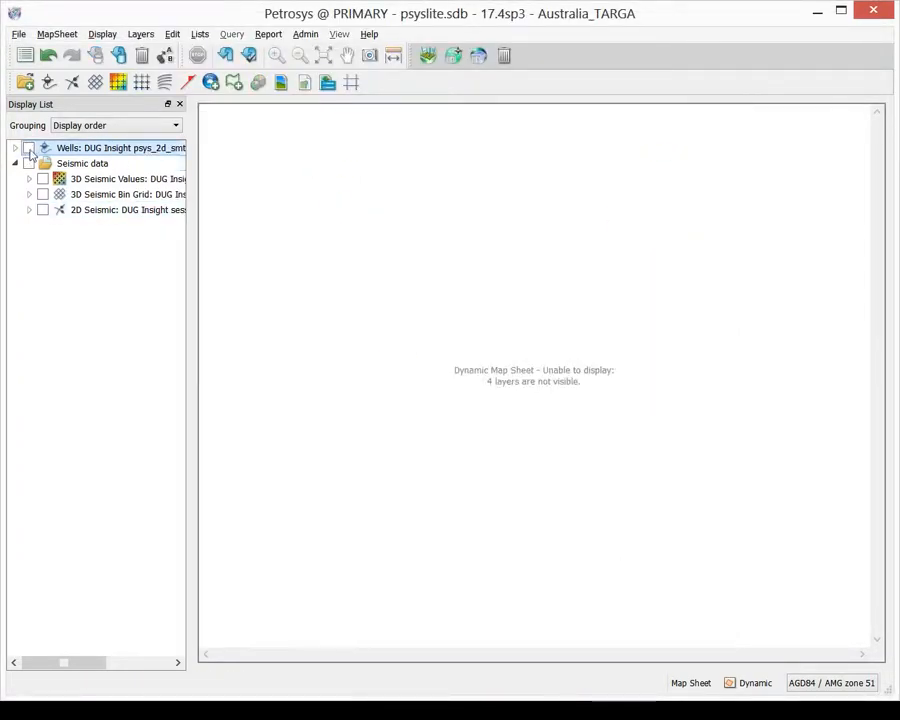
pyautogui.click(29, 163)
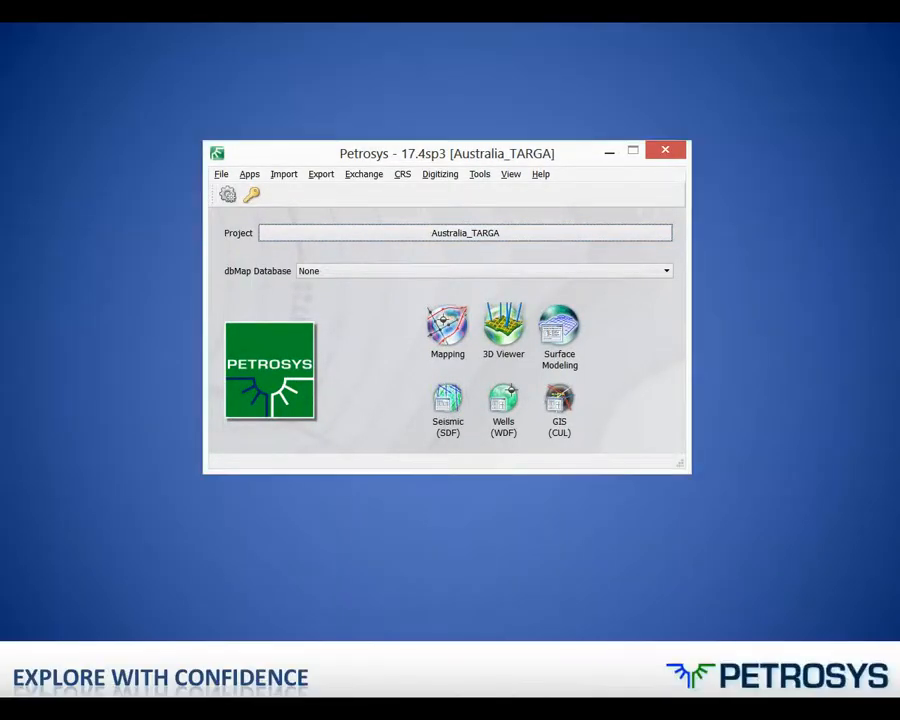
# Step: Switch to Surface Modeling, start creating a grid and open its input data selection
pyautogui.click(576, 332)
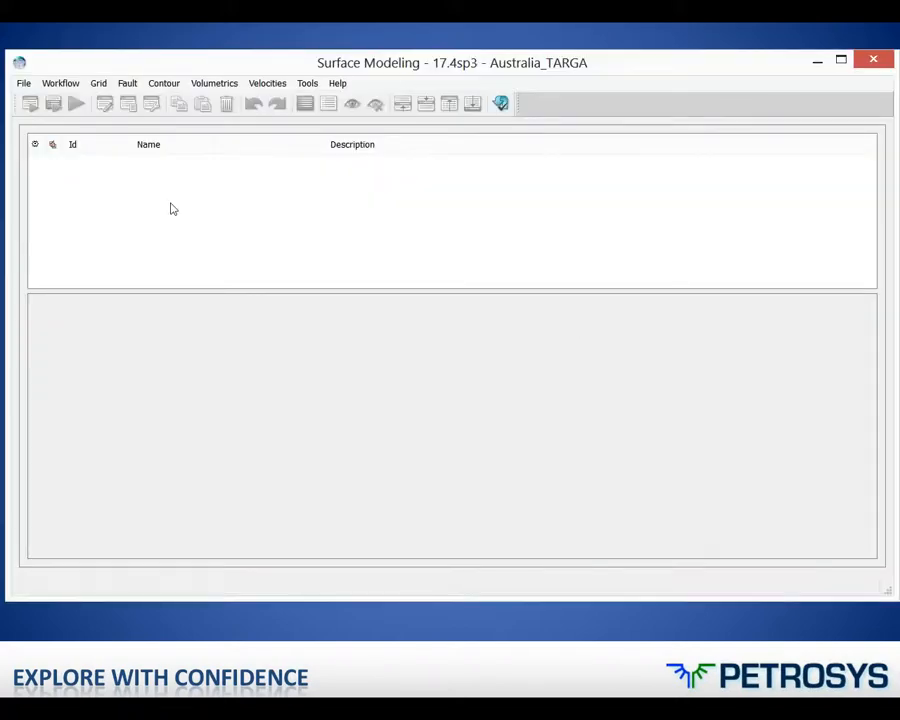
pyautogui.click(99, 84)
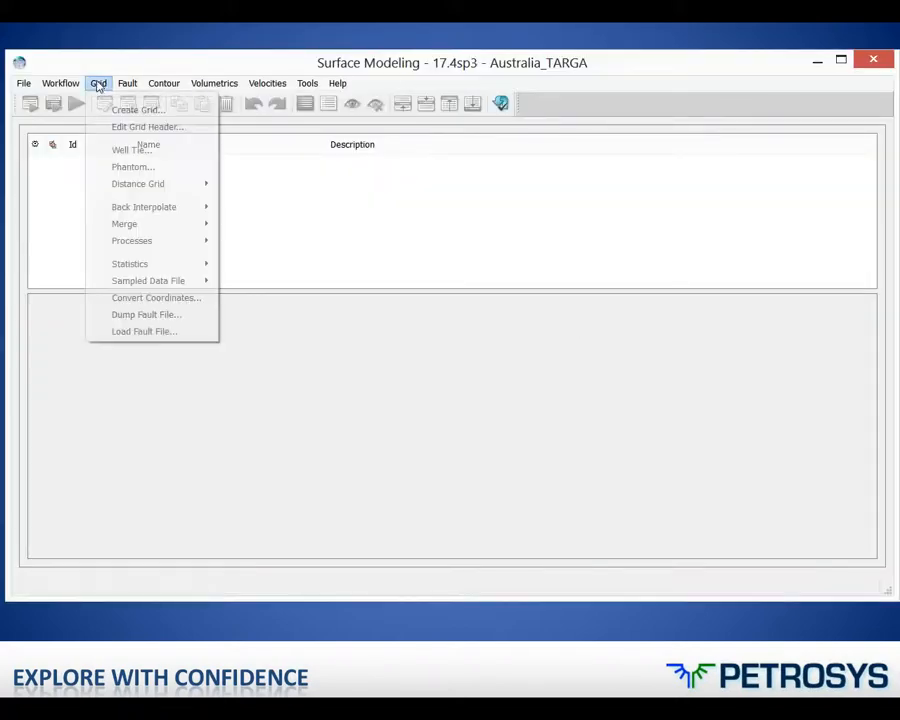
pyautogui.click(176, 112)
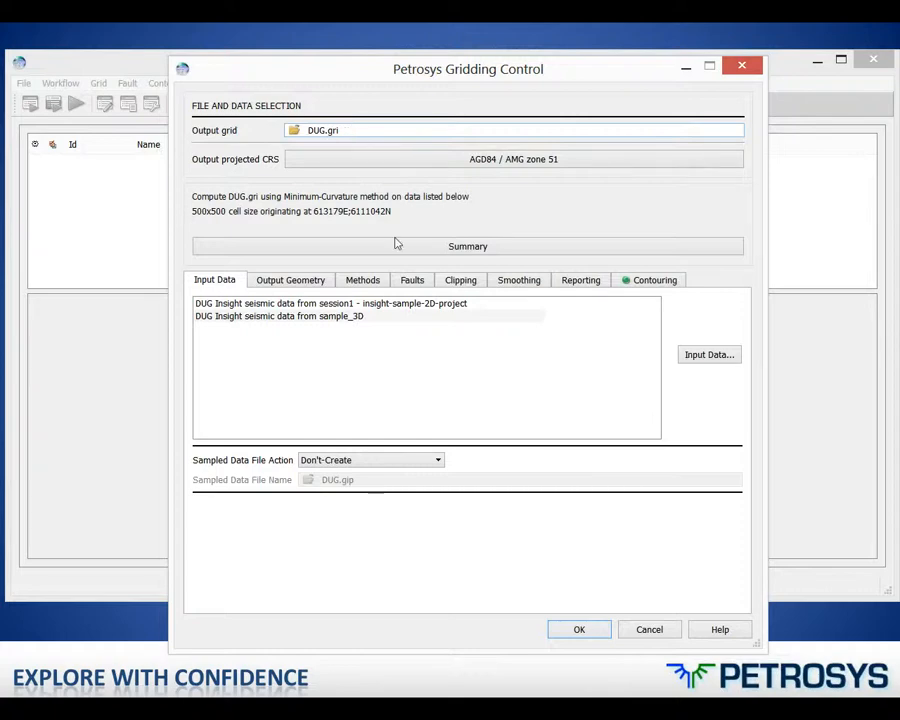
pyautogui.click(709, 355)
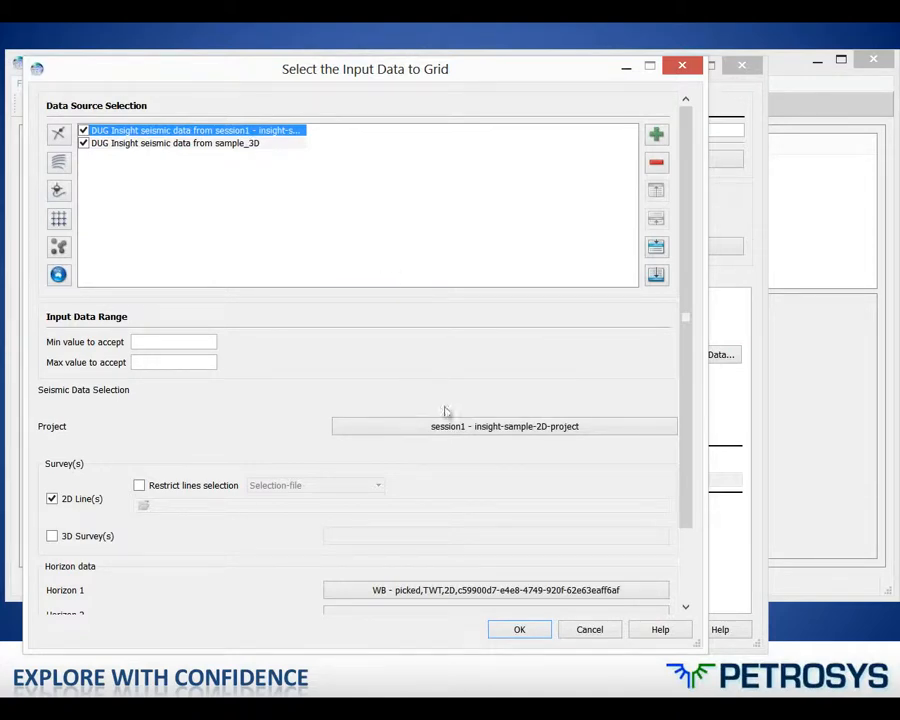
# Step: For the 2D seismic grid input, select the session1 - insight-sample-2D-project project and the WB - picked TWT horizon
pyautogui.click(603, 432)
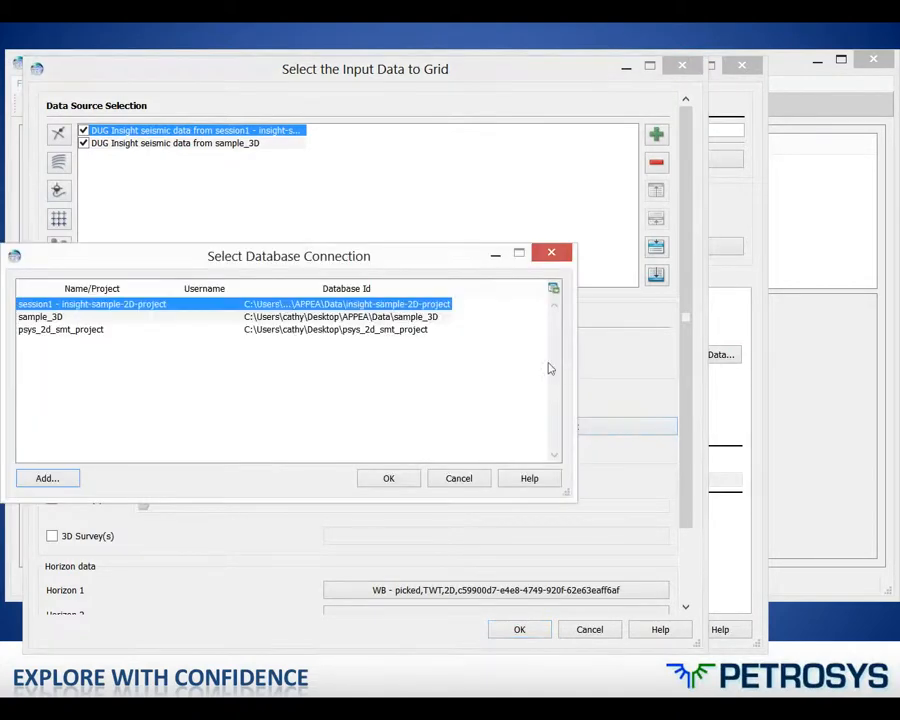
pyautogui.doubleClick(413, 310)
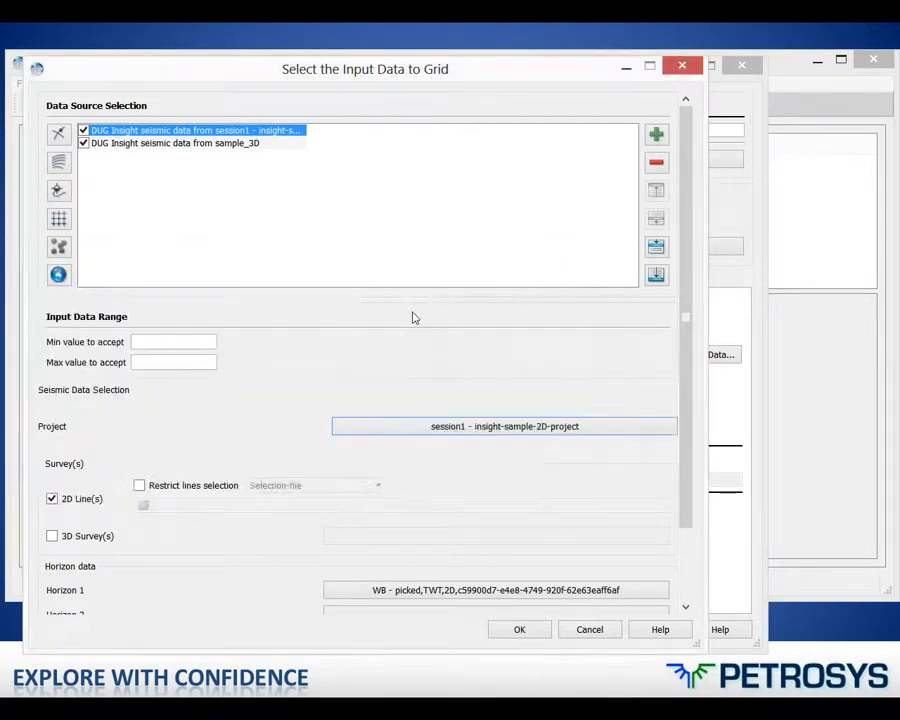
pyautogui.moveTo(690, 519); pyautogui.dragTo(669, 568)
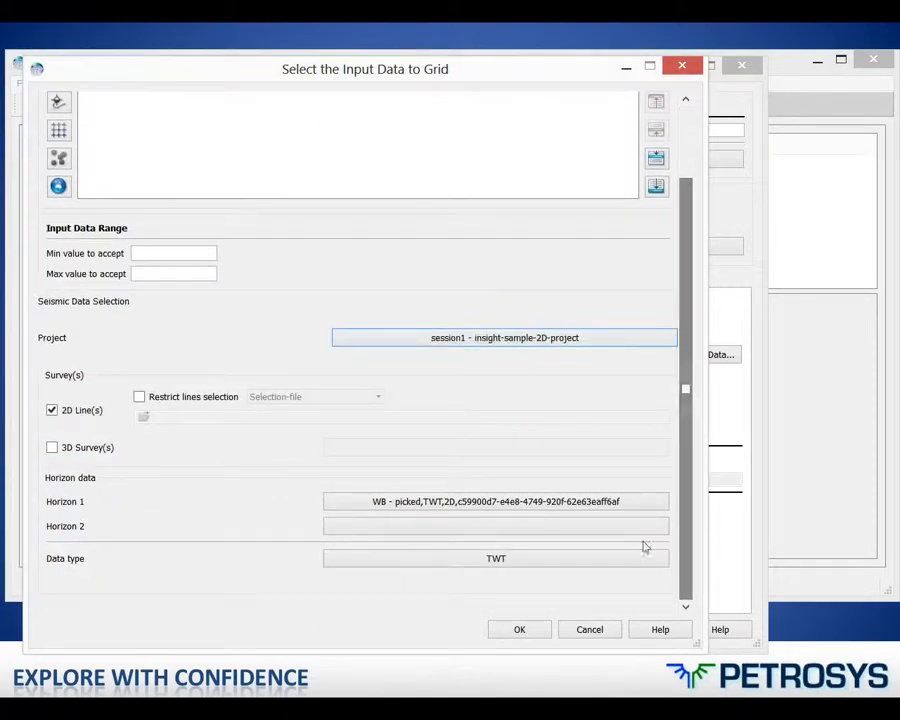
pyautogui.click(646, 509)
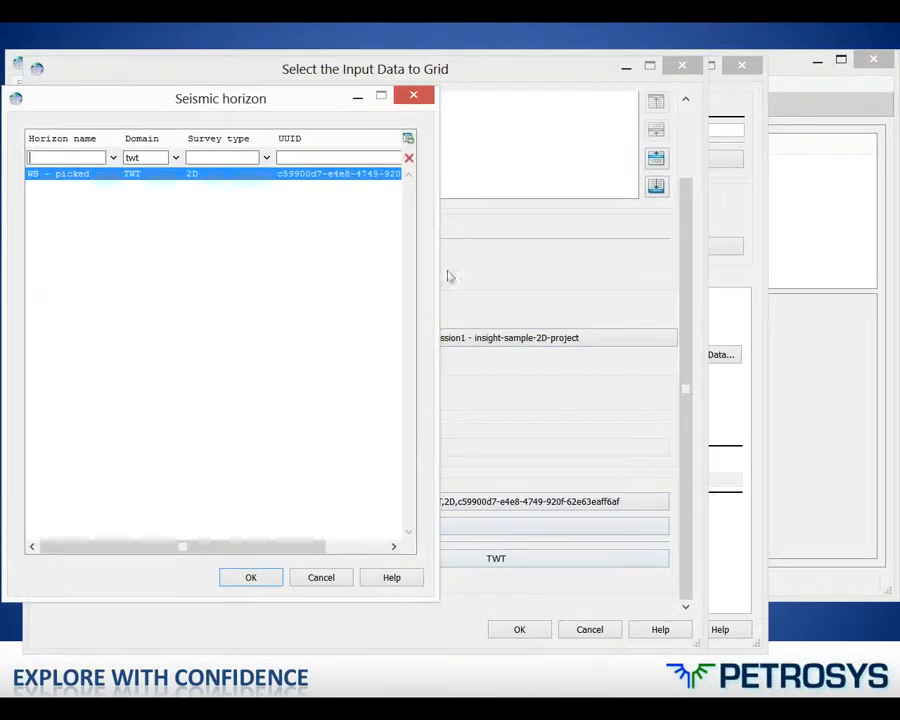
pyautogui.doubleClick(320, 176)
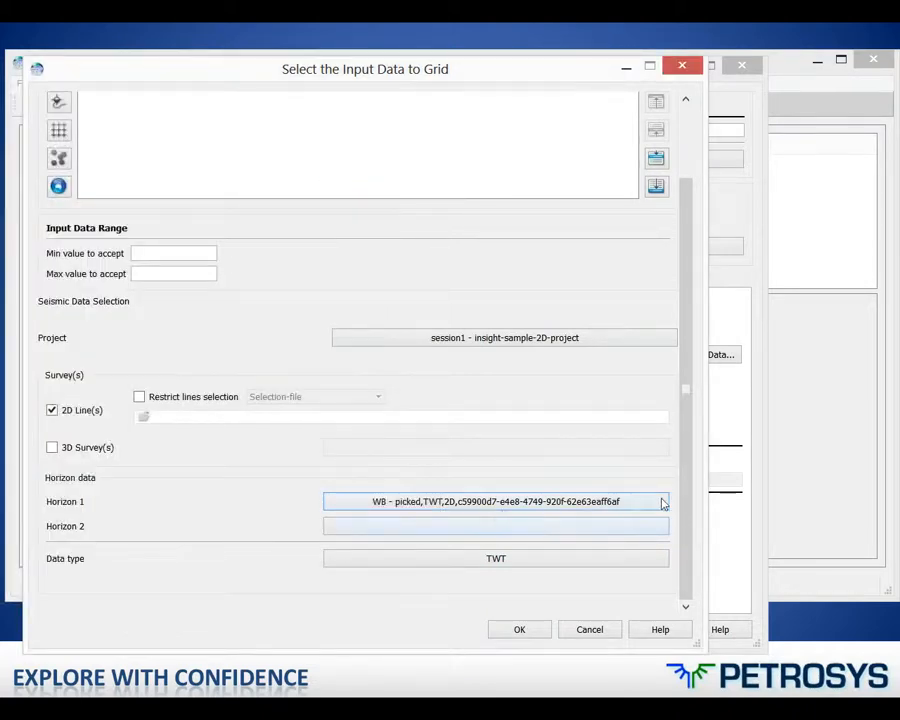
# Step: For the 3D seismic grid input, select the sample_3D project and the waterbottom2 TWT horizon
pyautogui.scroll(2, 683, 476)
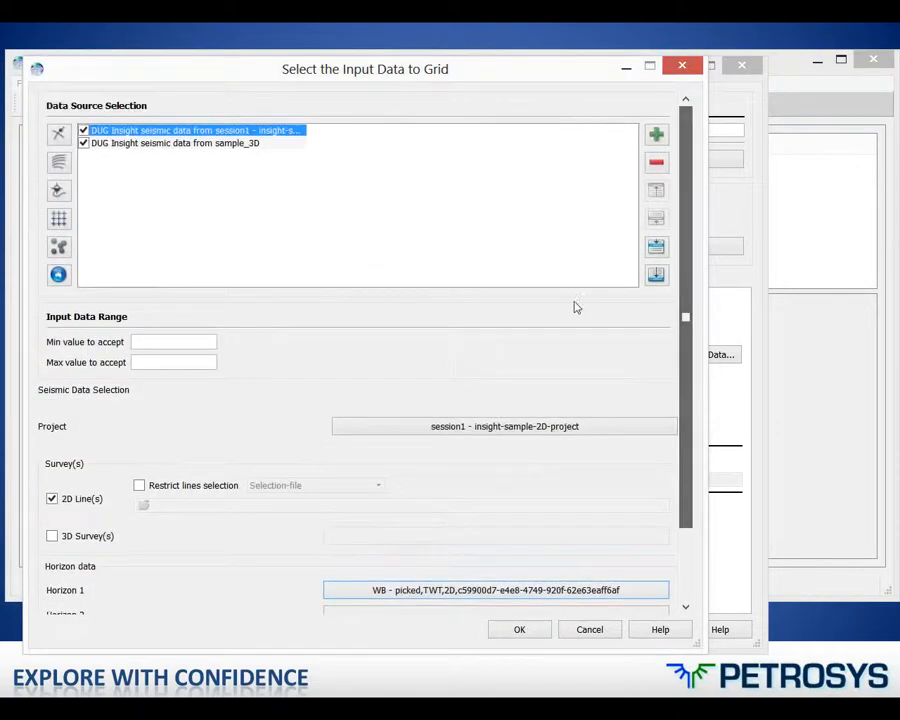
pyautogui.click(271, 146)
pyautogui.click(482, 425)
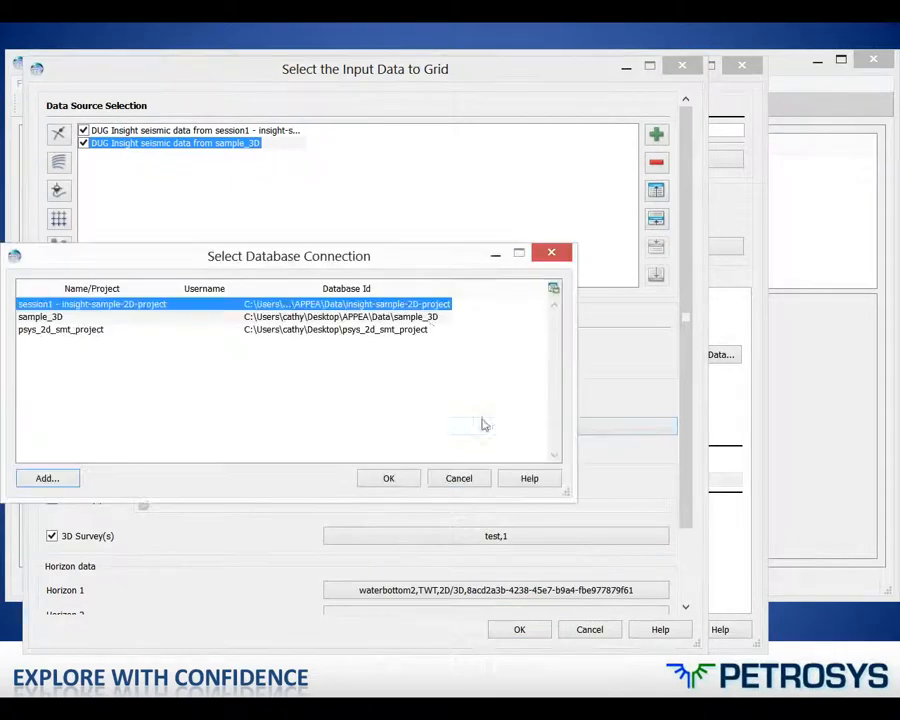
pyautogui.click(429, 317)
pyautogui.click(413, 476)
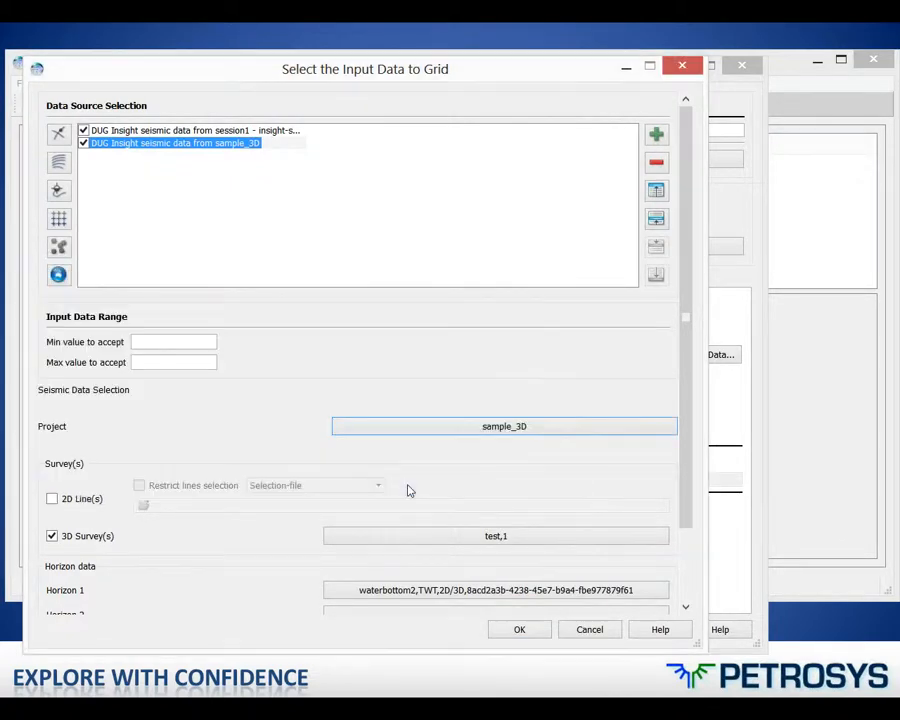
pyautogui.moveTo(682, 476); pyautogui.dragTo(688, 598)
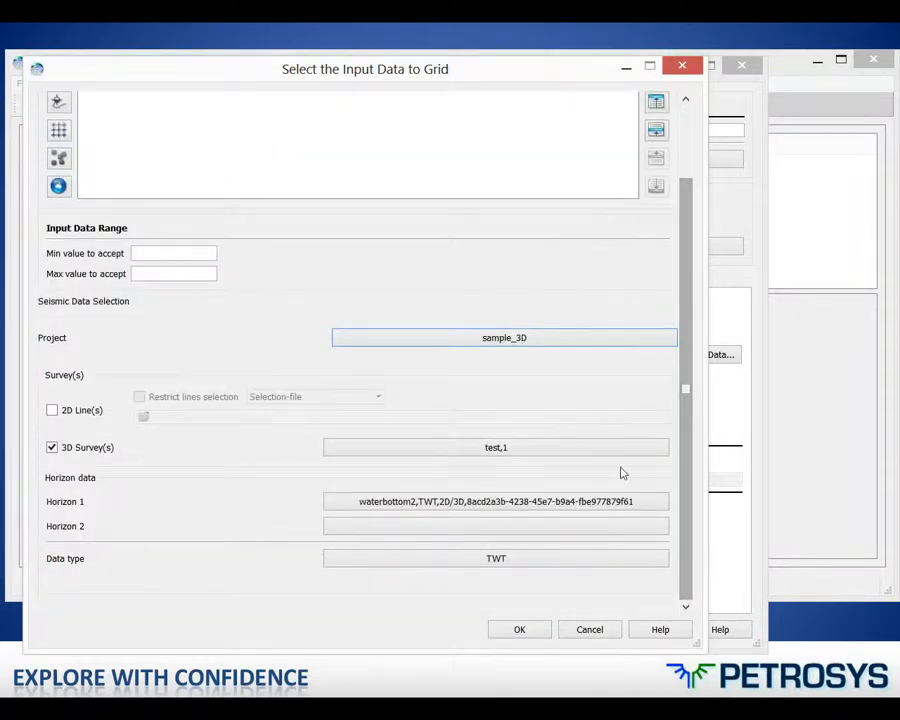
pyautogui.click(597, 501)
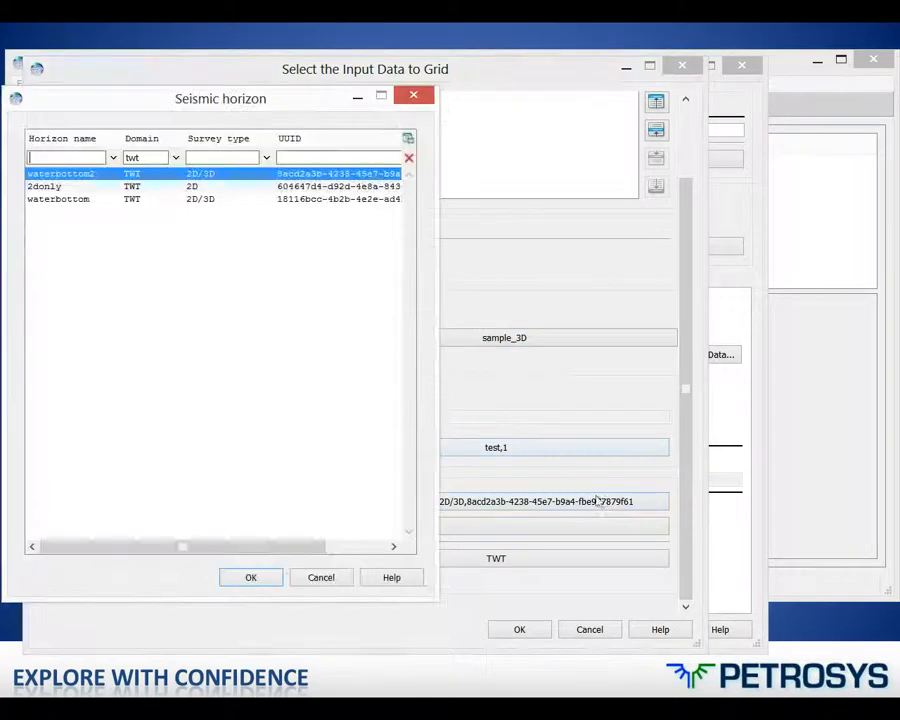
pyautogui.doubleClick(303, 177)
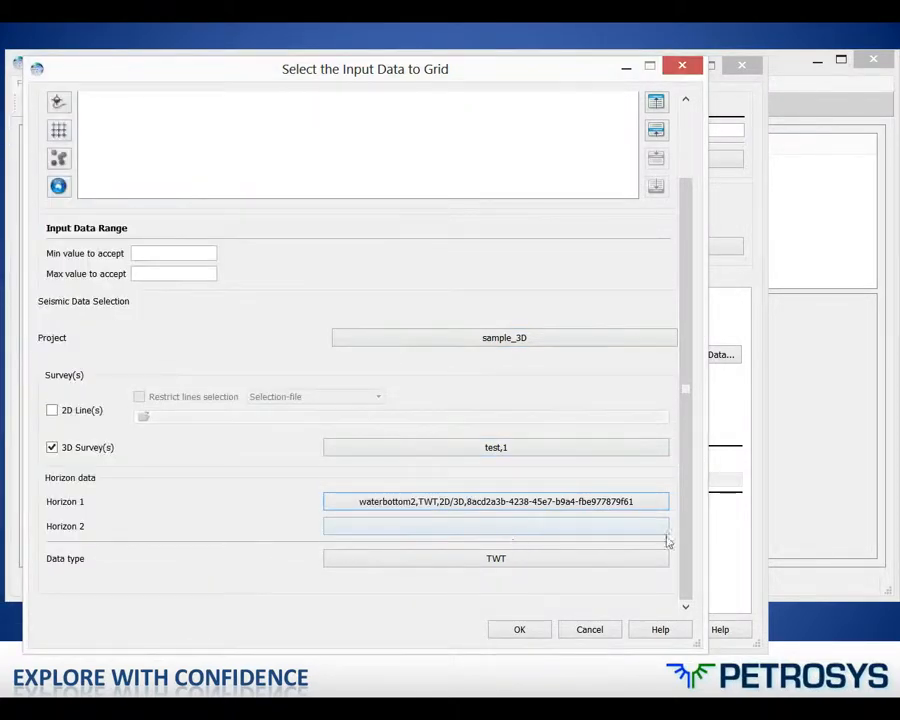
pyautogui.moveTo(683, 528); pyautogui.dragTo(667, 380)
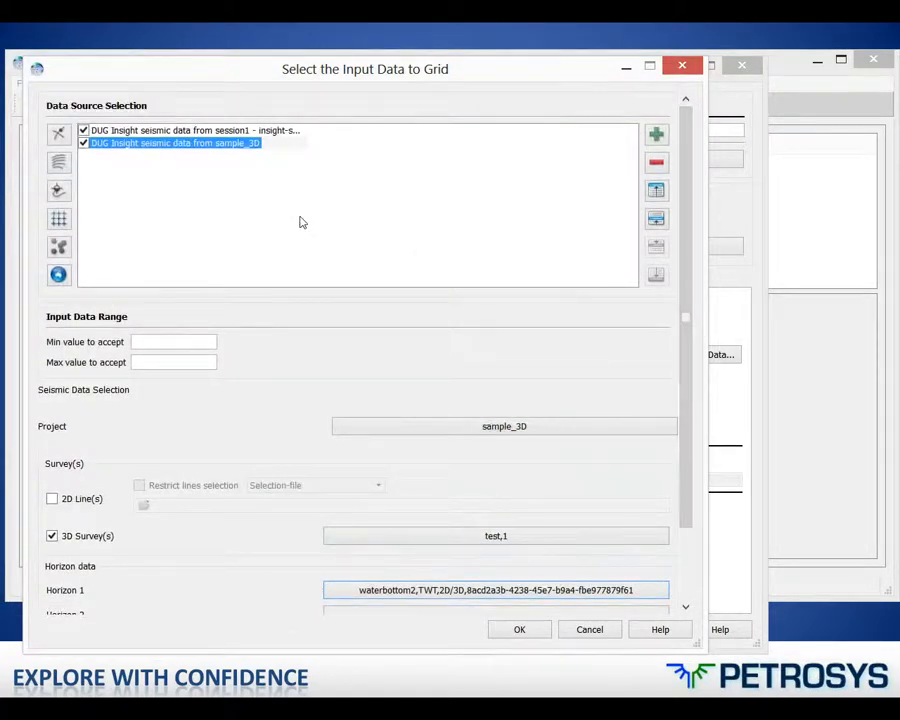
pyautogui.click(62, 194)
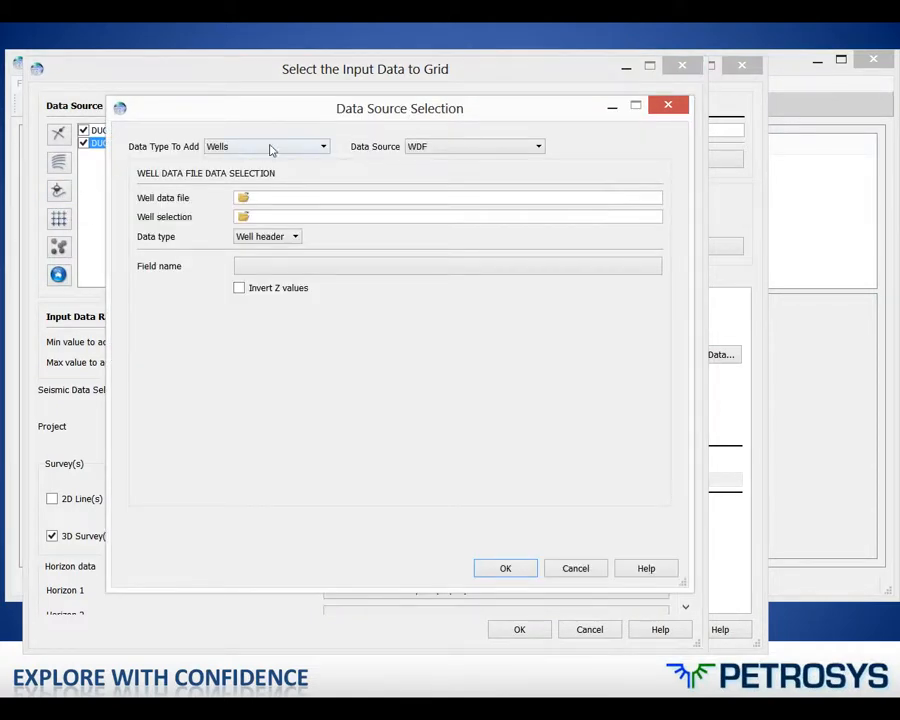
pyautogui.click(462, 146)
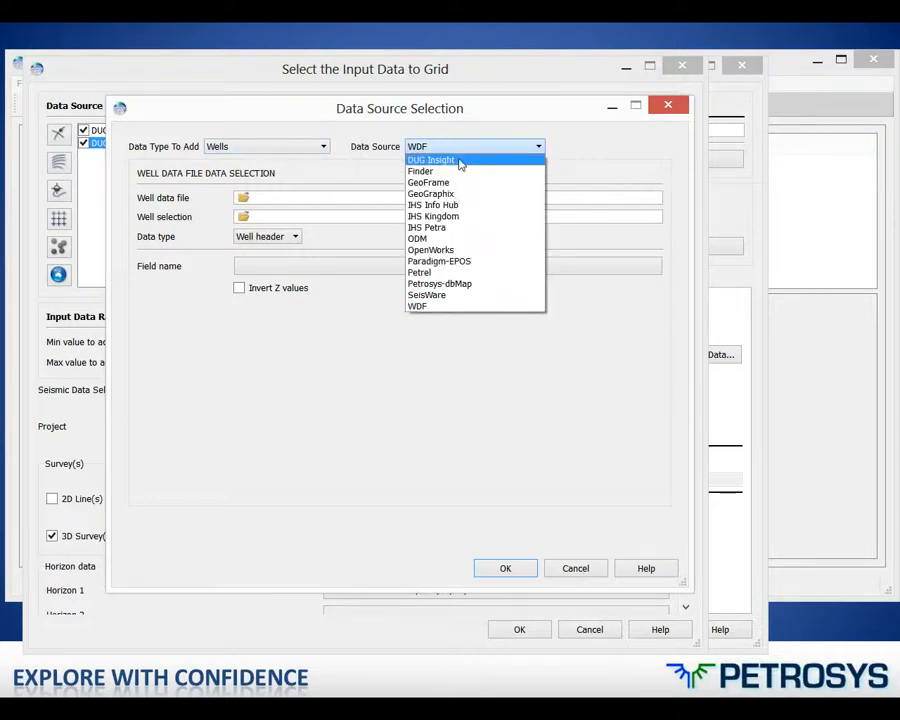
pyautogui.click(460, 161)
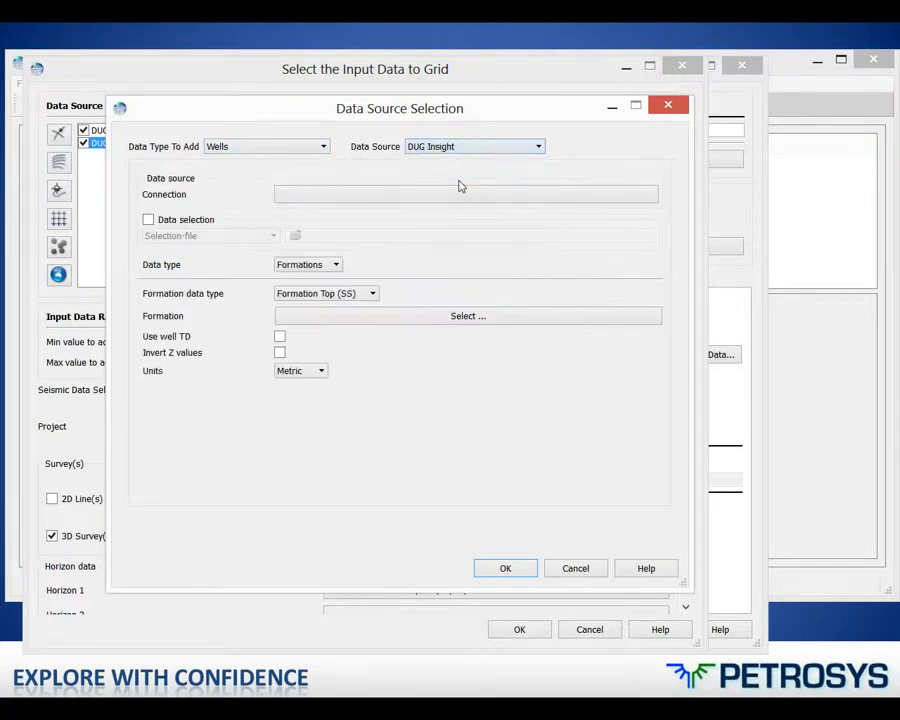
pyautogui.click(460, 197)
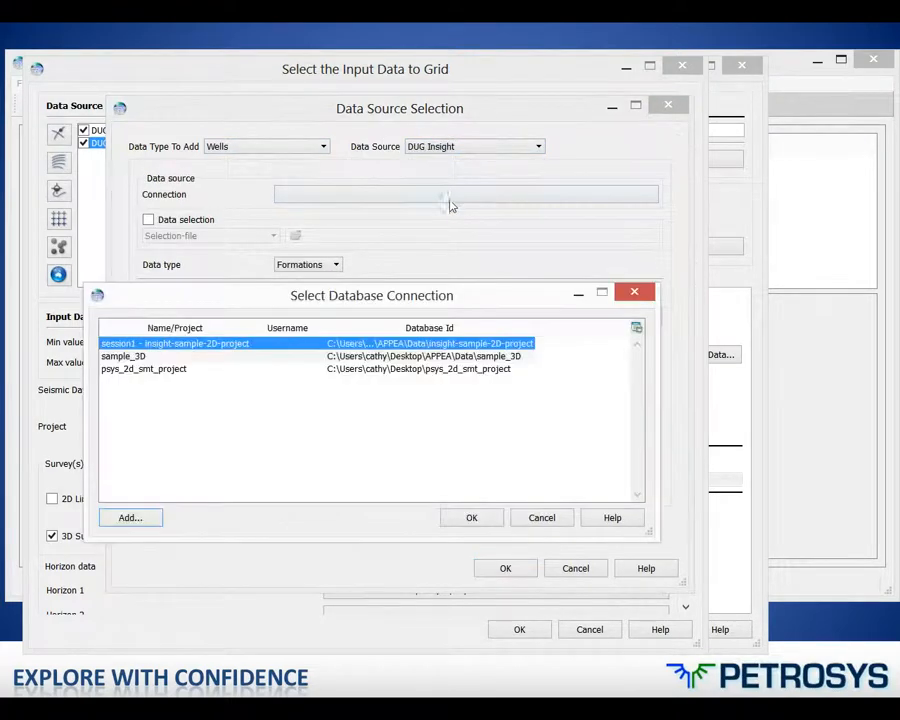
pyautogui.doubleClick(250, 369)
pyautogui.click(336, 318)
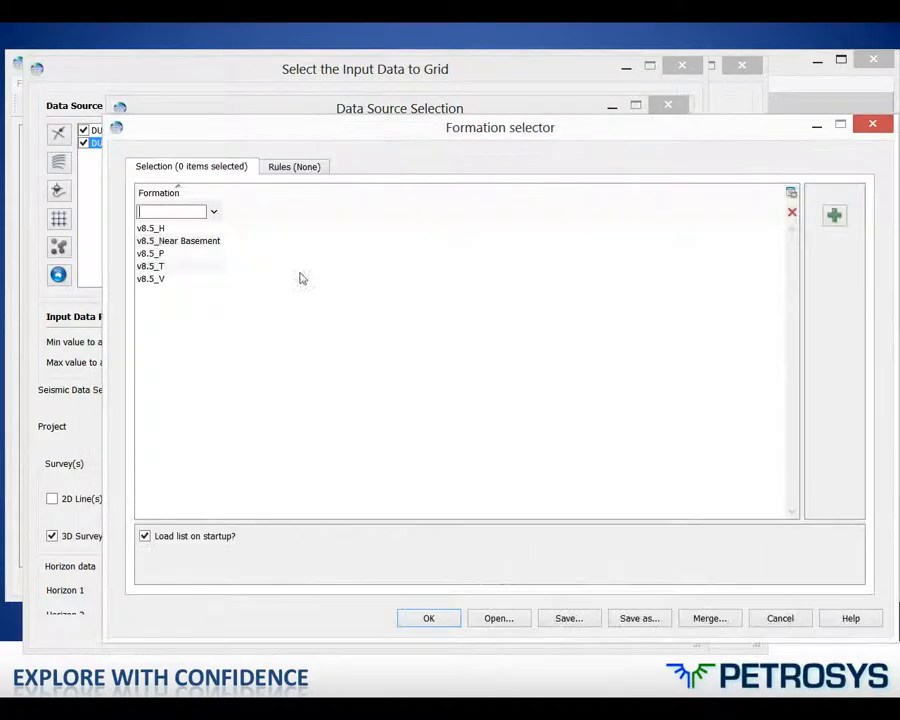
pyautogui.click(167, 256)
pyautogui.doubleClick(171, 256)
pyautogui.click(312, 293)
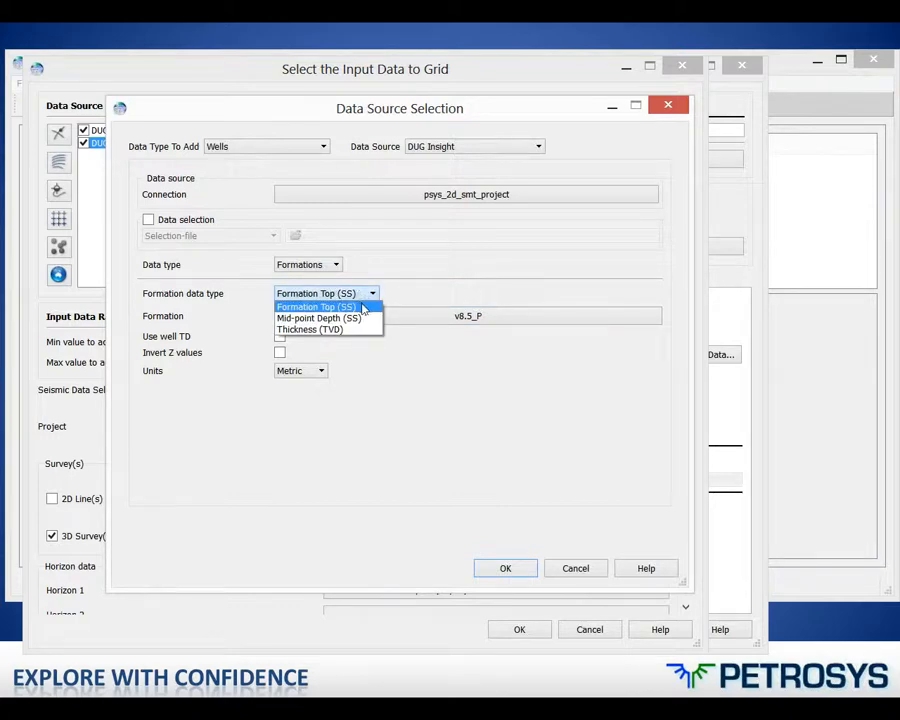
pyautogui.click(363, 307)
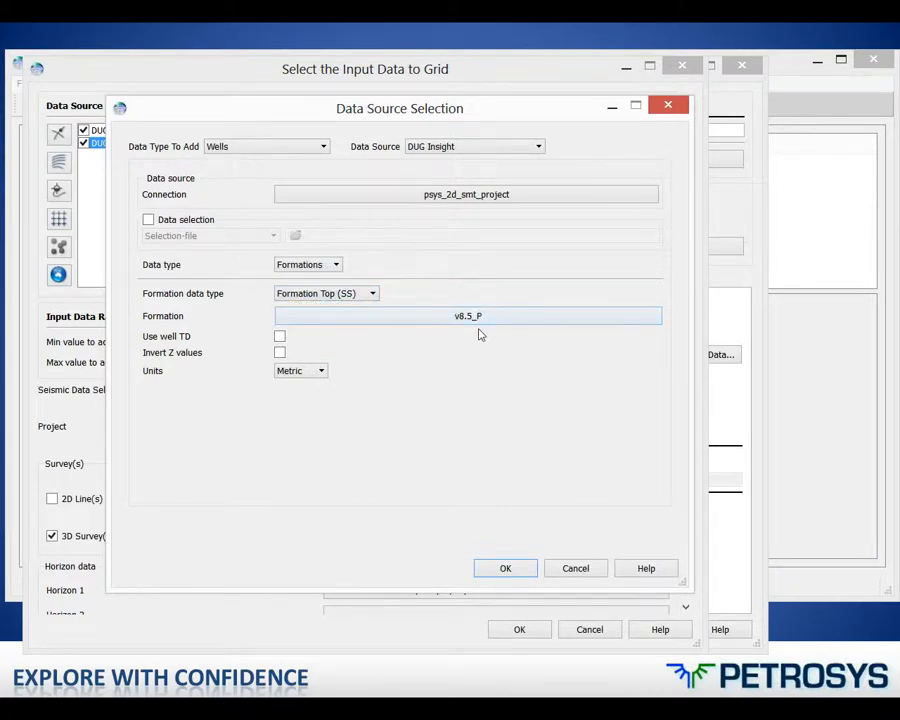
pyautogui.click(575, 568)
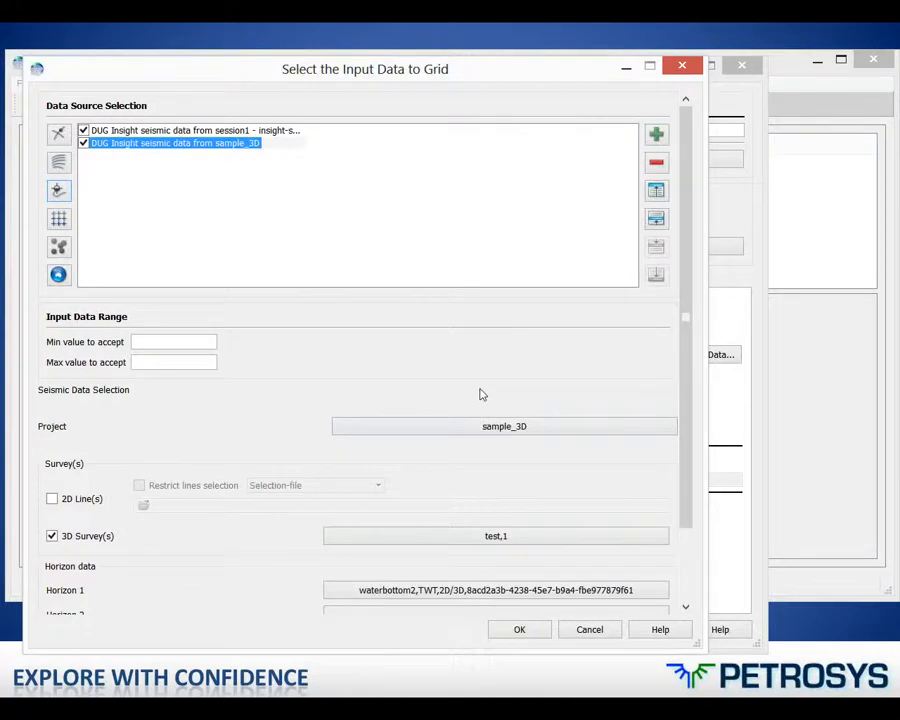
# Step: Accept the two seismic grid inputs and scan the data extents for the output geometry
pyautogui.click(517, 629)
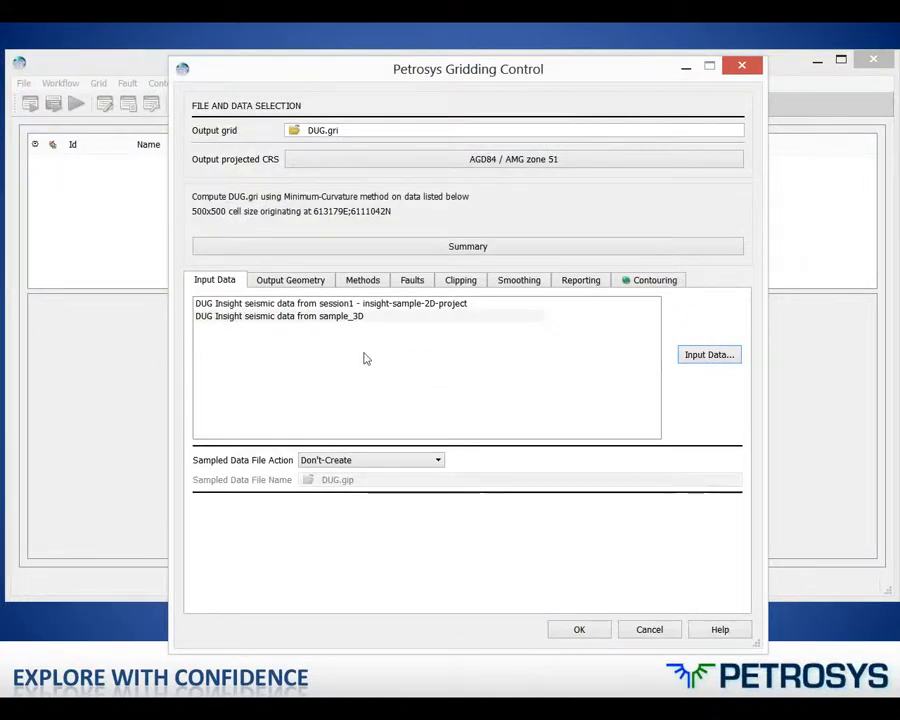
pyautogui.click(284, 284)
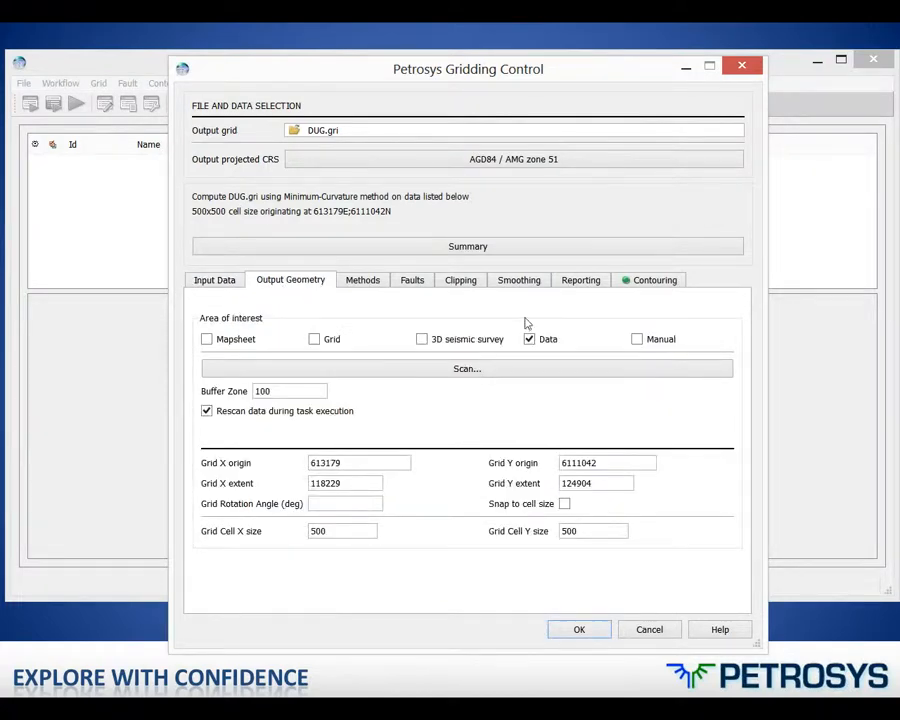
pyautogui.click(527, 370)
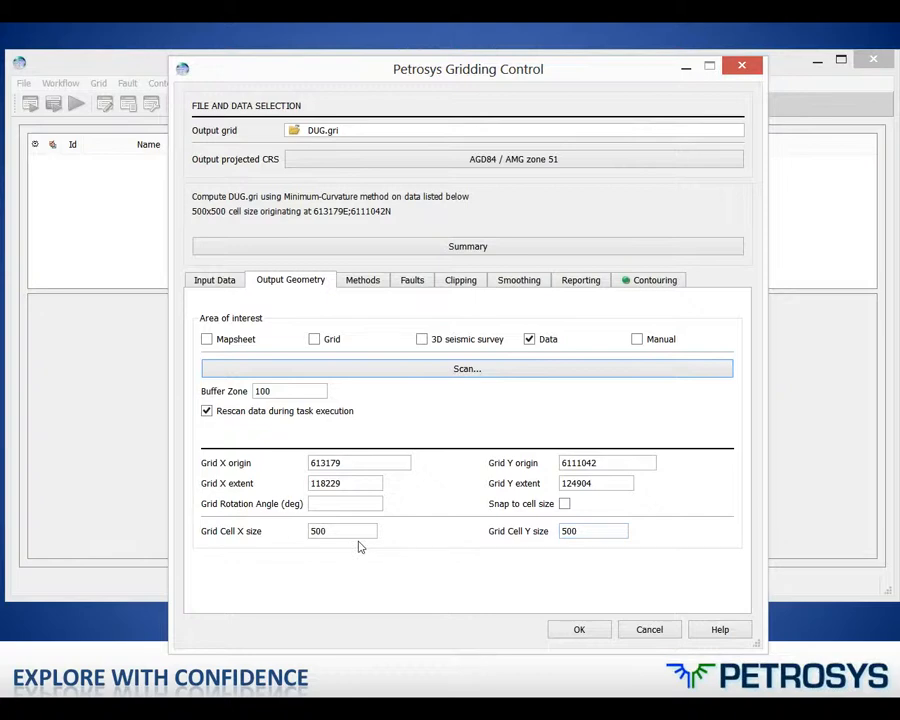
# Step: Run the gridding with contouring enabled, producing the DUG.gri grid and the DUG.con contour file
pyautogui.click(652, 282)
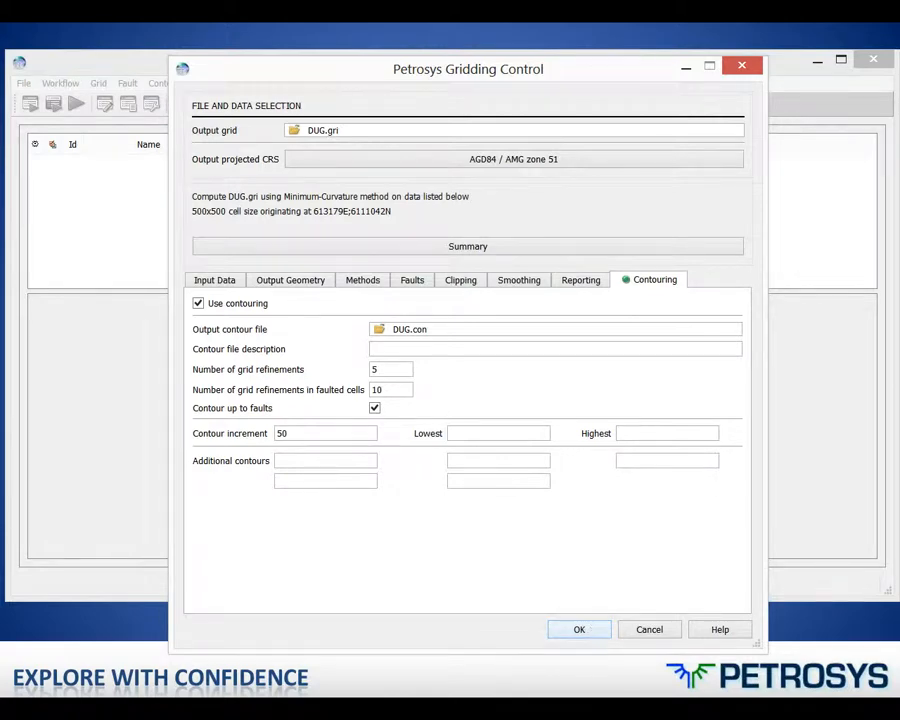
pyautogui.click(591, 632)
pyautogui.click(369, 377)
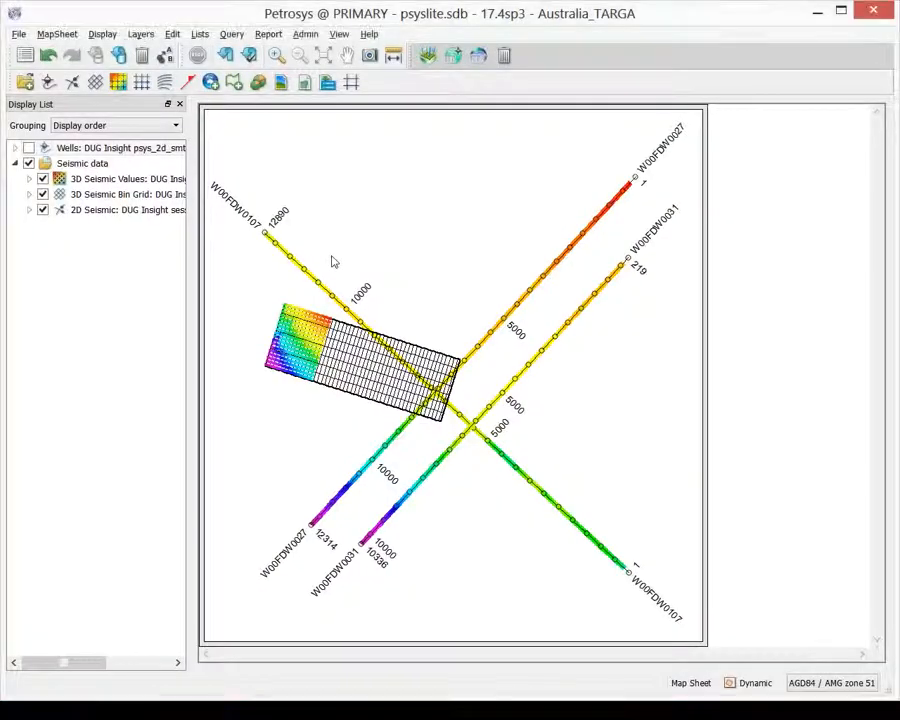
# Step: Display the DUG.gri grid on the map as colorfill and place that layer below the Seismic data group
pyautogui.click(120, 84)
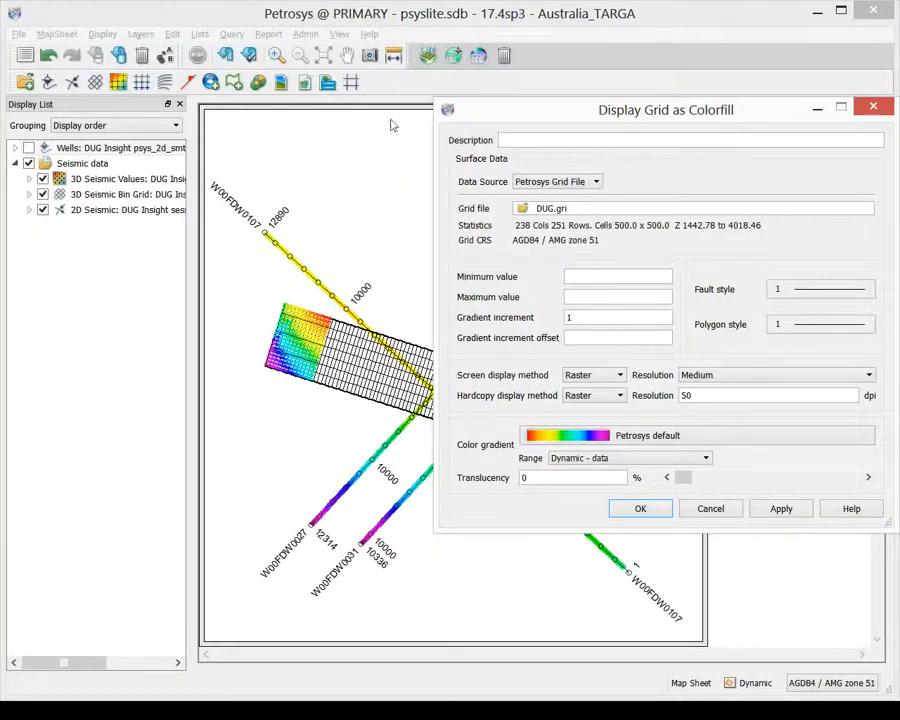
pyautogui.click(650, 511)
pyautogui.moveTo(158, 150); pyautogui.dragTo(157, 253)
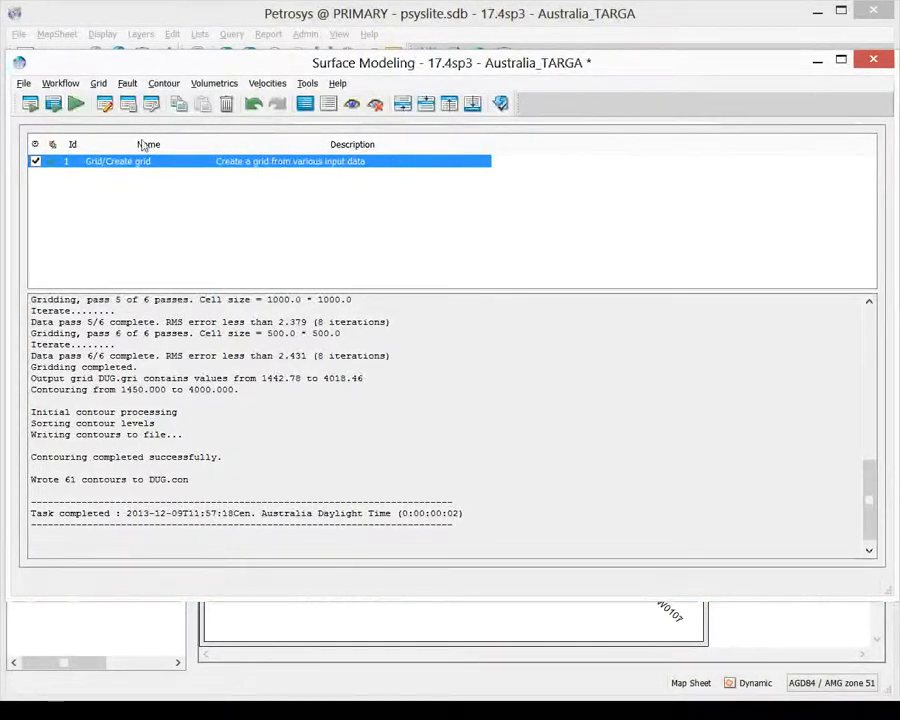
# Step: From Surface Modeling, export the DUG.gri grid to the DUG Insight project sample_3D as the WB - picked horizon in the TWT domain
pyautogui.click(24, 84)
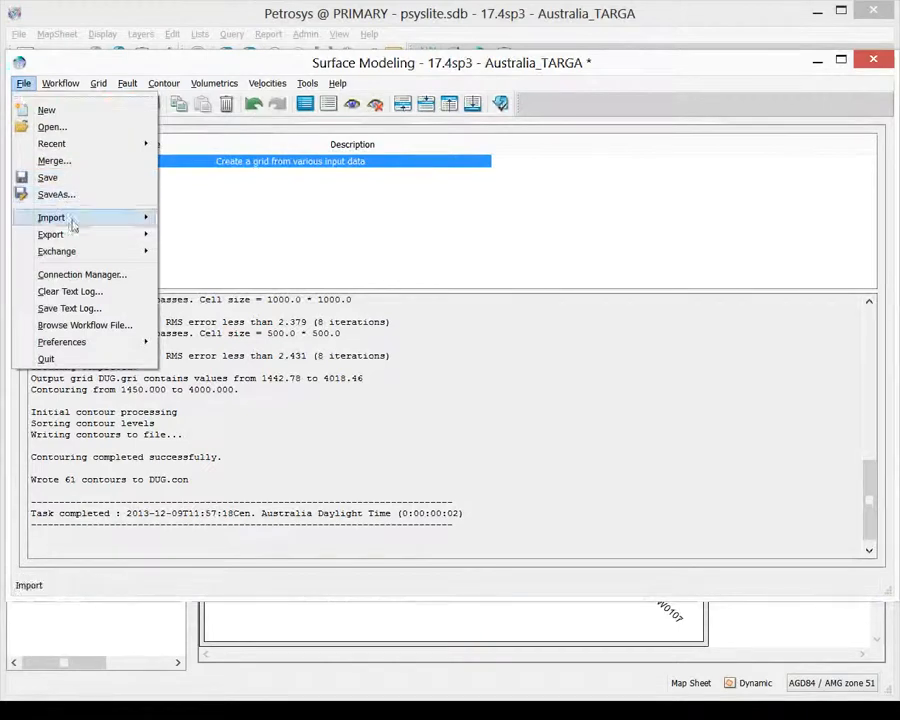
pyautogui.moveTo(76, 240)
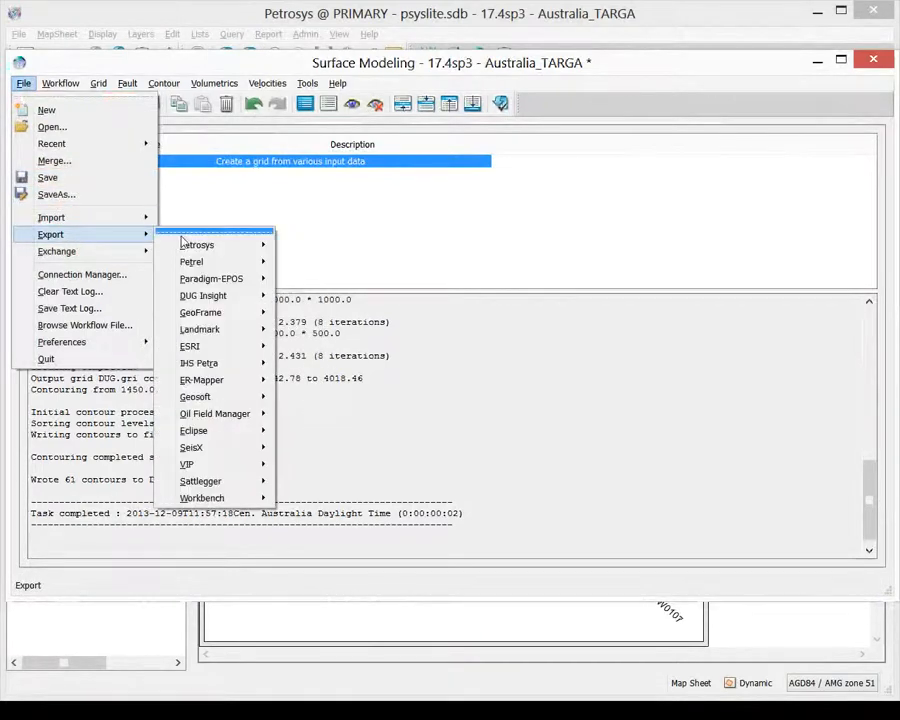
pyautogui.moveTo(233, 296)
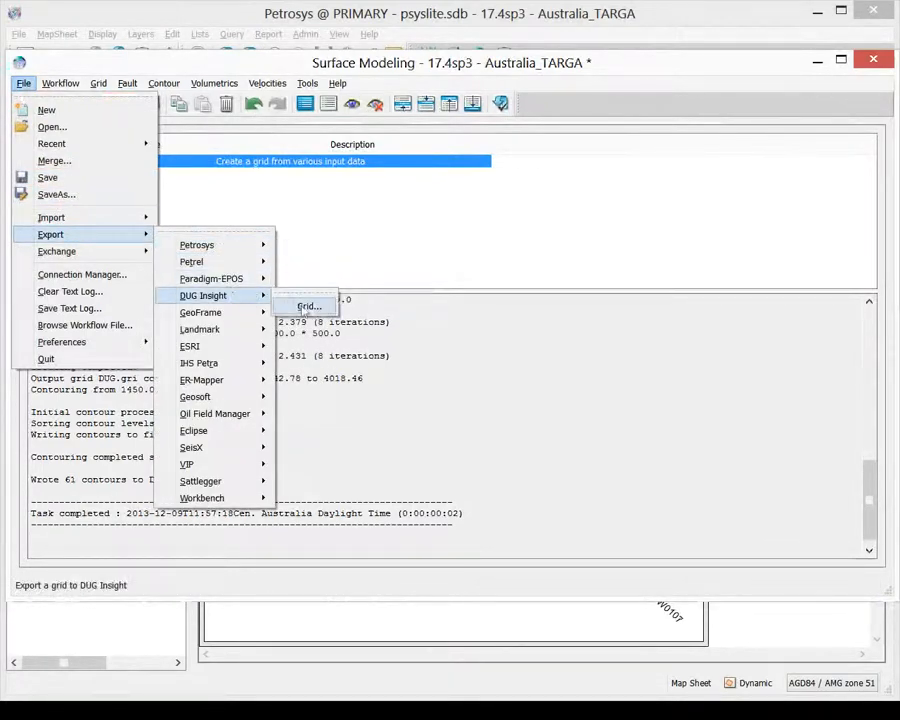
pyautogui.click(306, 310)
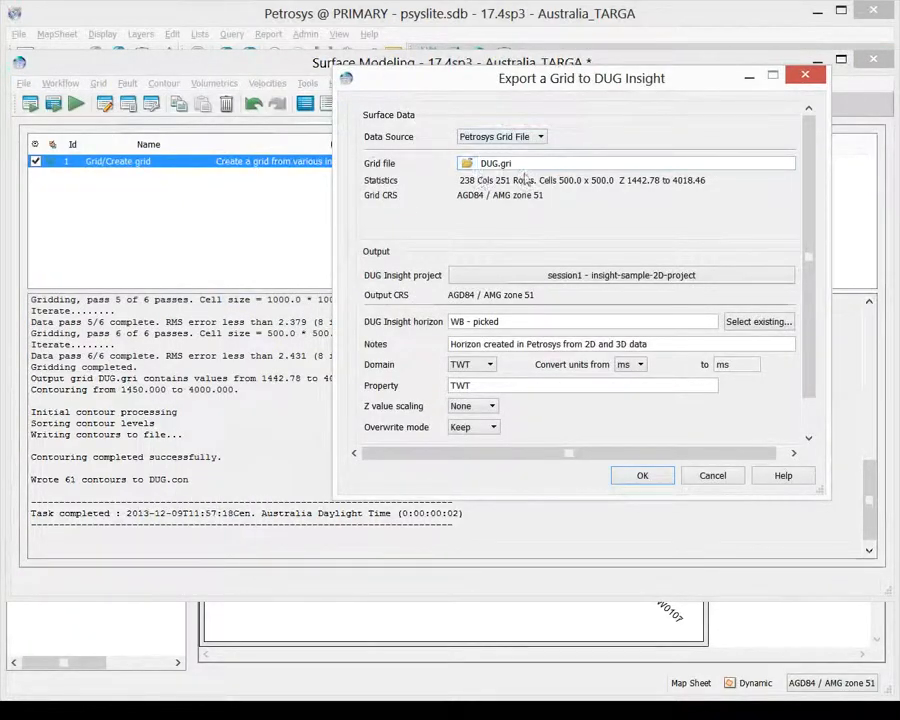
pyautogui.click(572, 276)
pyautogui.doubleClick(440, 328)
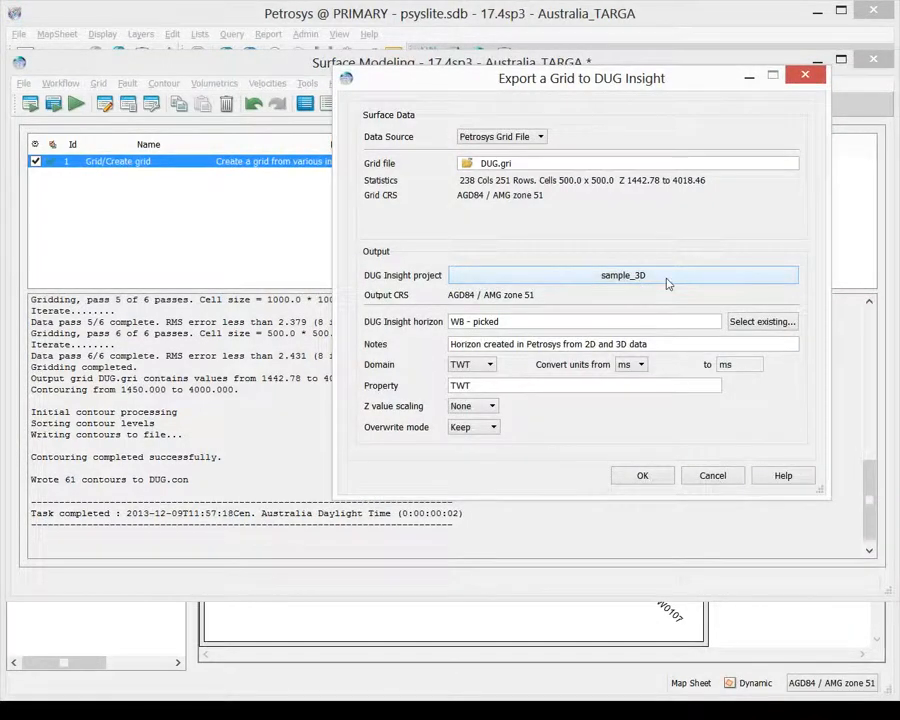
pyautogui.moveTo(478, 344); pyautogui.dragTo(648, 342)
pyautogui.click(657, 341)
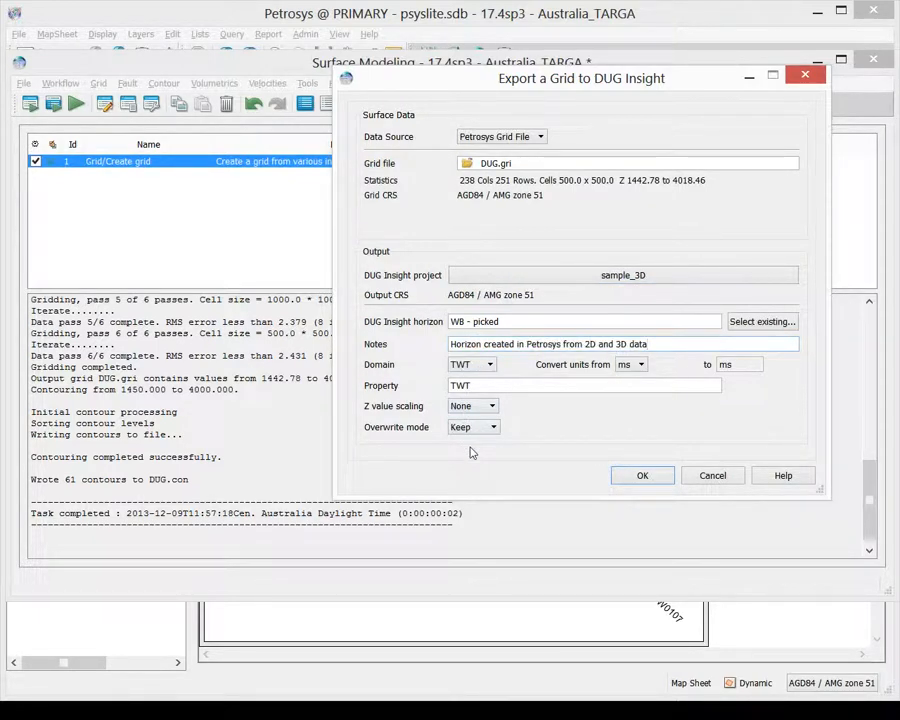
pyautogui.click(642, 475)
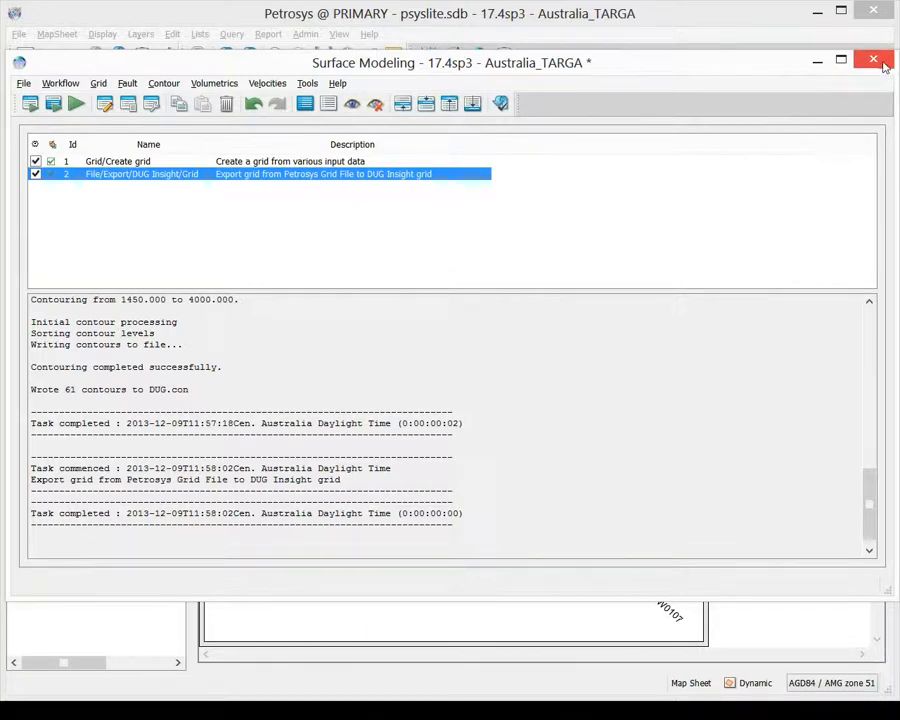
# Step: Switch to the 3D Viewer and set up a wells display connected to the DUG Insight project psys_2d_smt_project
pyautogui.click(817, 61)
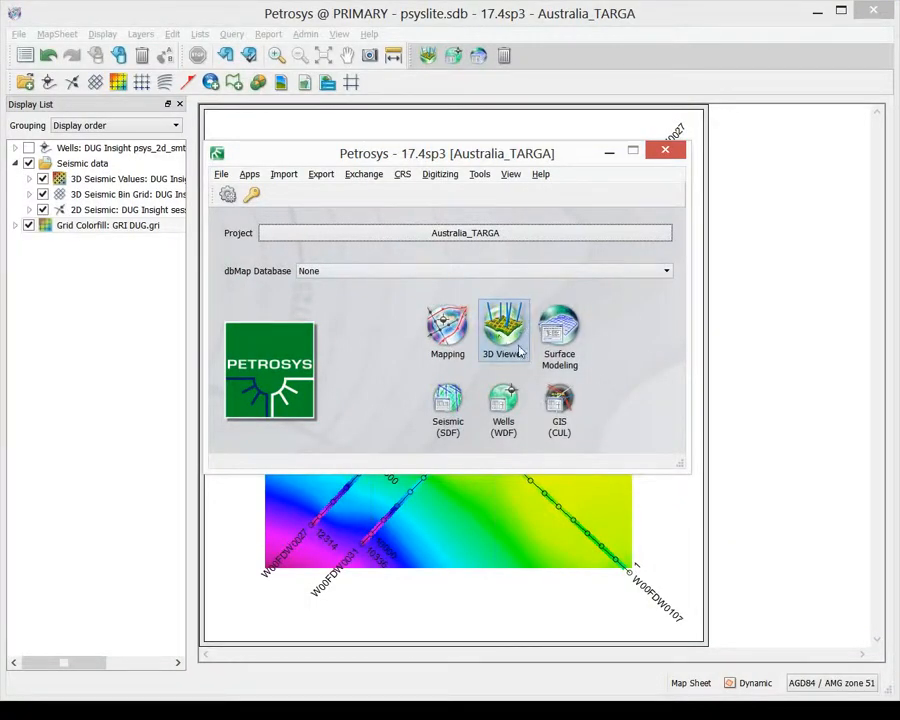
pyautogui.click(505, 335)
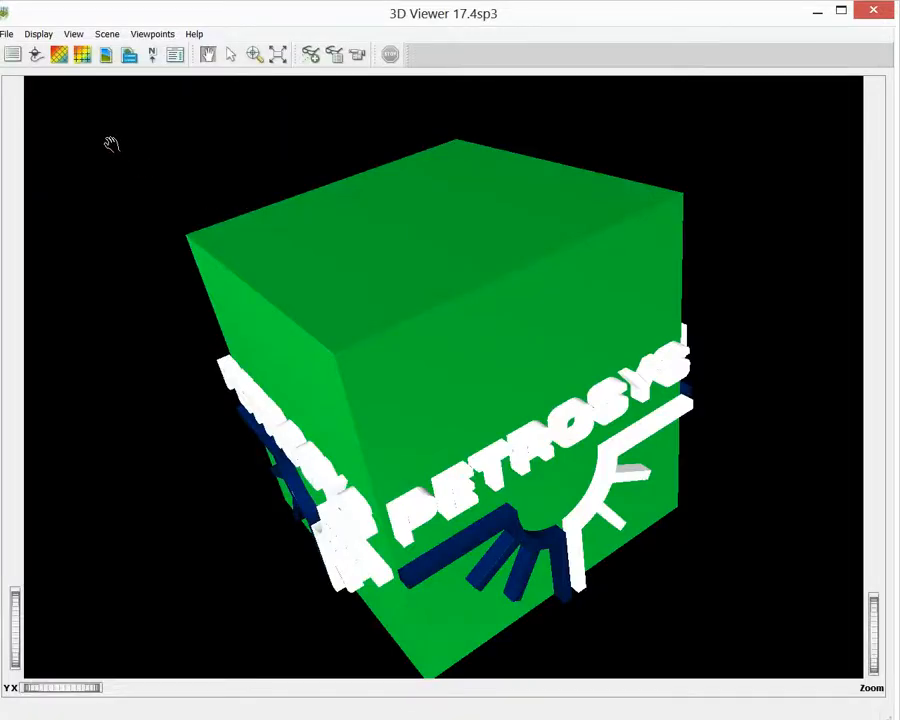
pyautogui.click(36, 56)
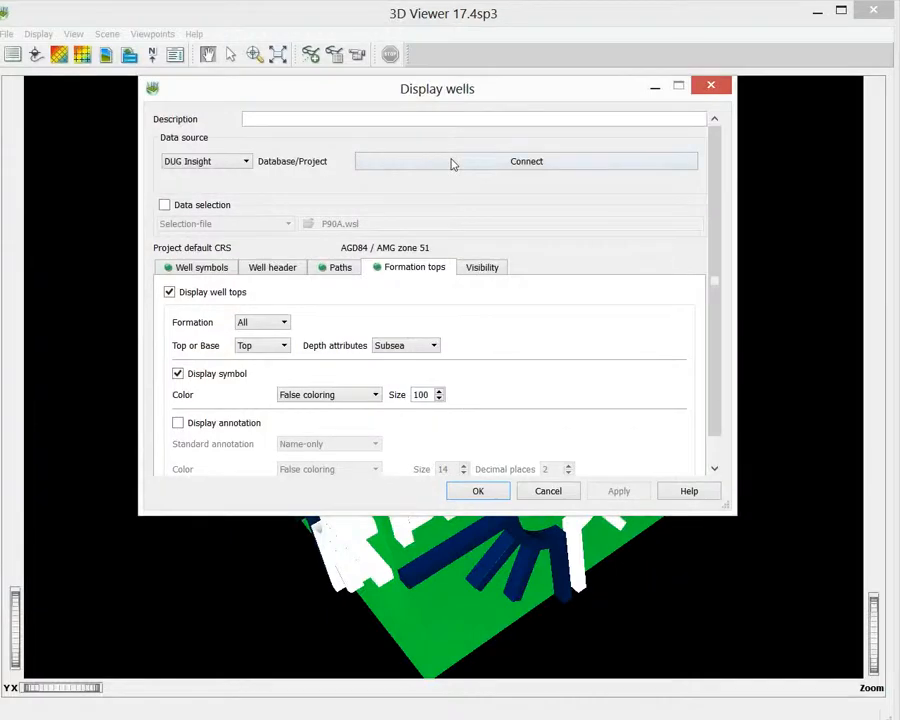
pyautogui.click(450, 165)
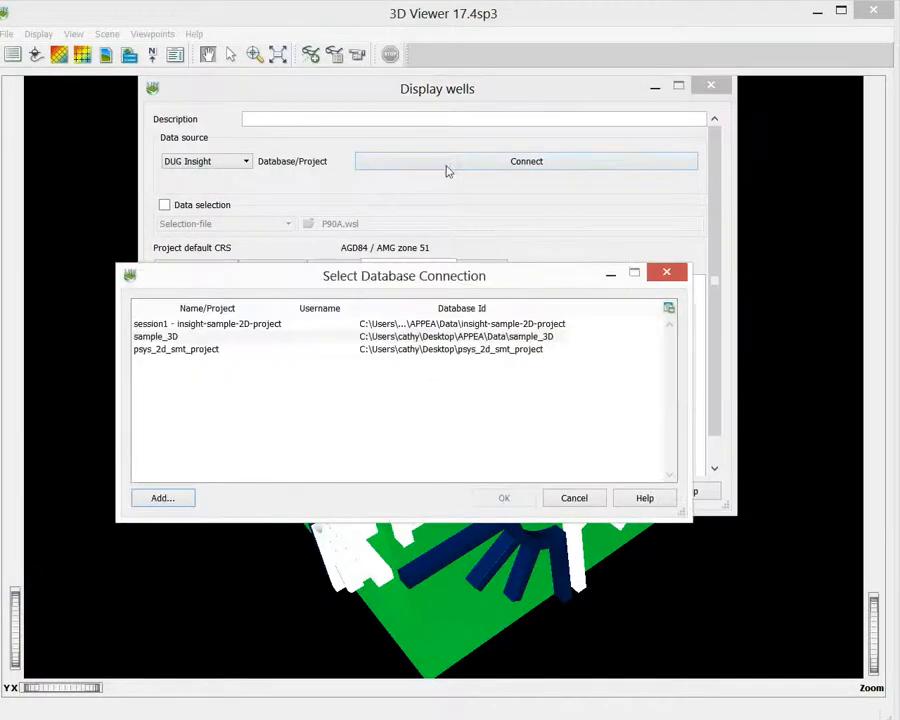
pyautogui.click(211, 349)
pyautogui.click(510, 498)
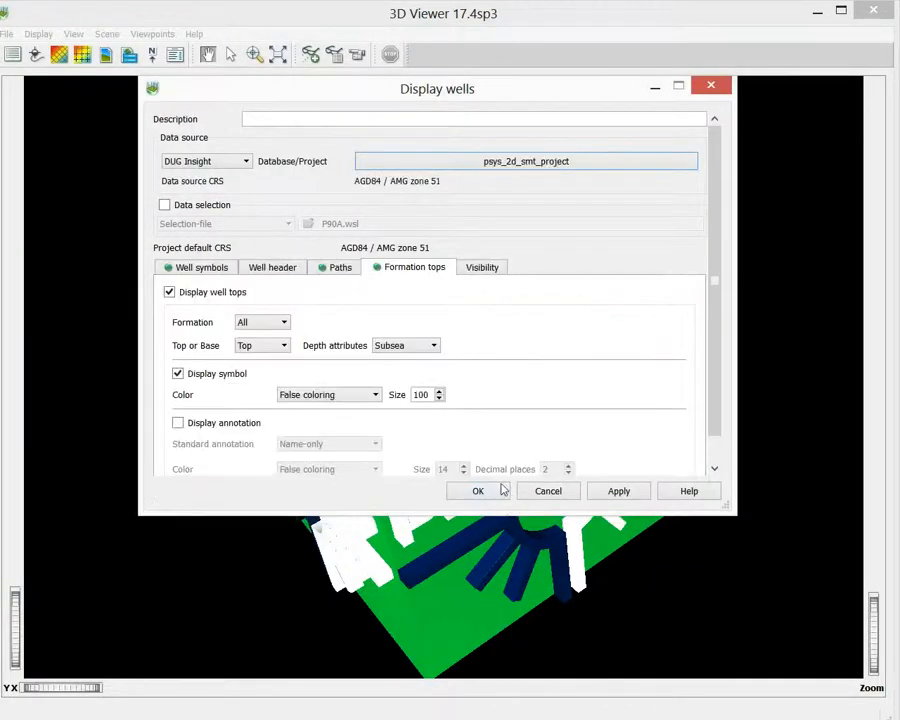
# Step: Turn off the bottom hole symbols, leave the bottom hole annotation off, and display the wells with surface symbols, paths and formation tops
pyautogui.click(203, 268)
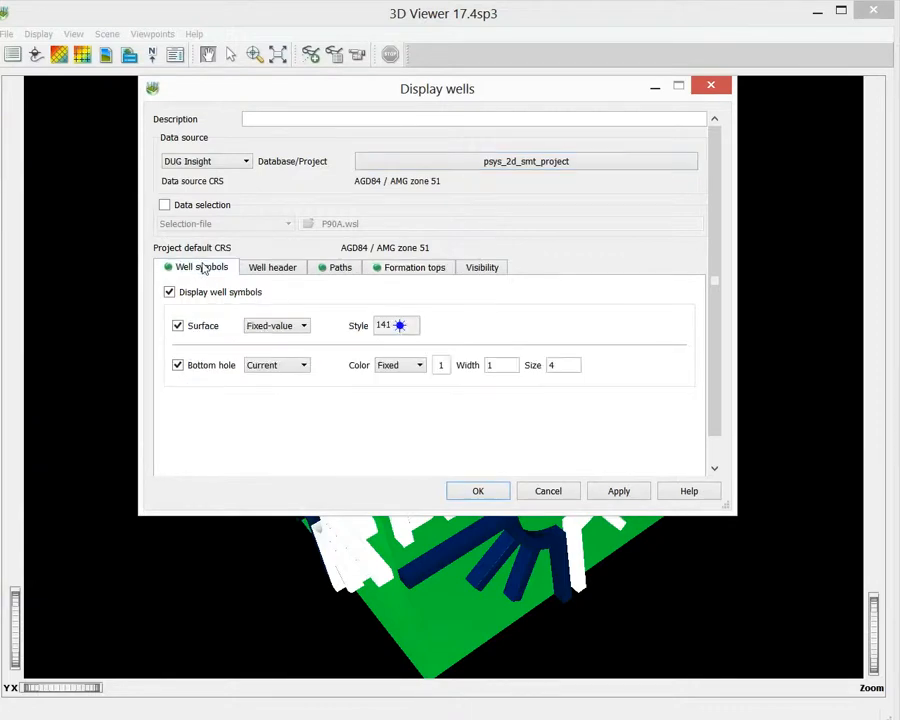
pyautogui.click(203, 366)
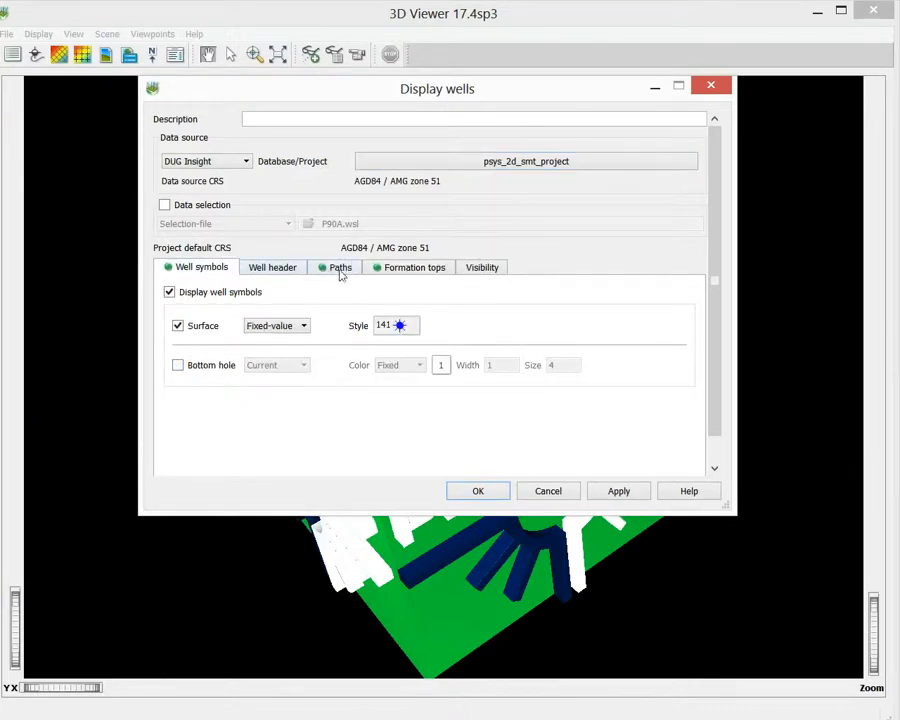
pyautogui.click(273, 268)
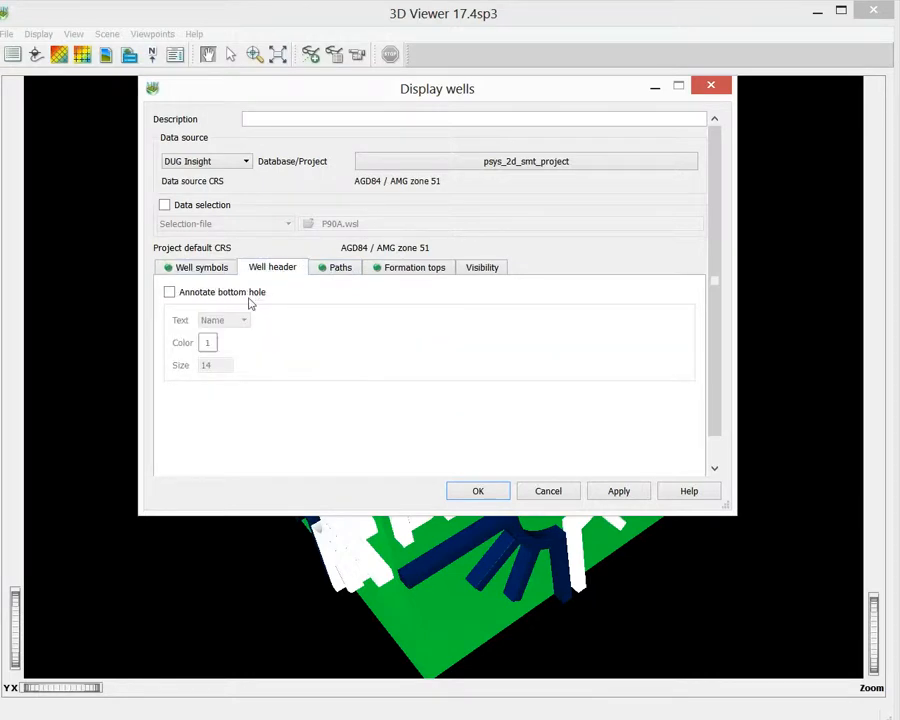
pyautogui.click(251, 293)
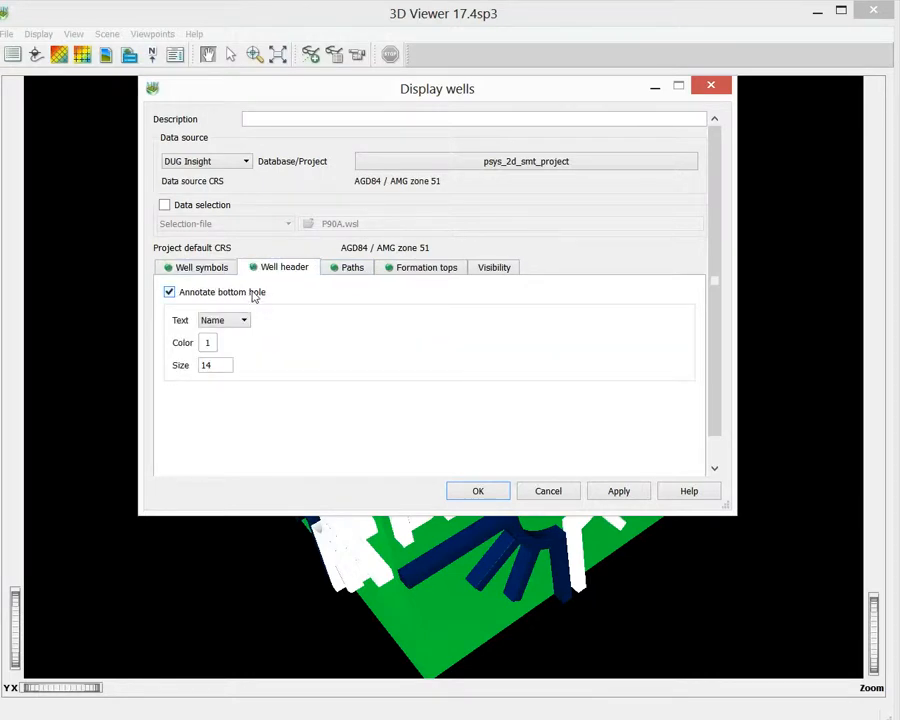
pyautogui.click(254, 295)
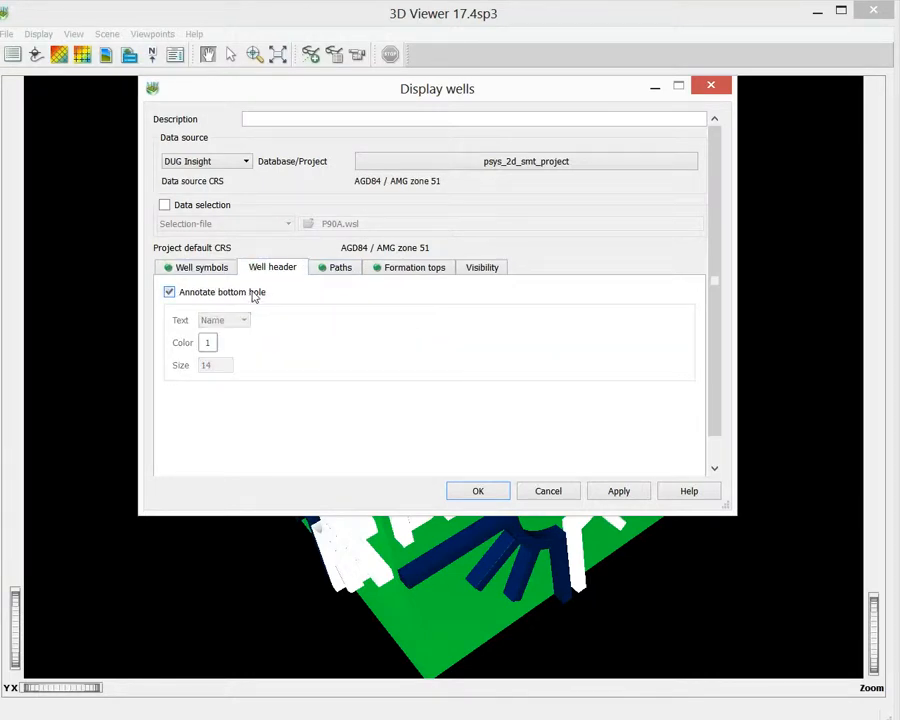
pyautogui.click(342, 269)
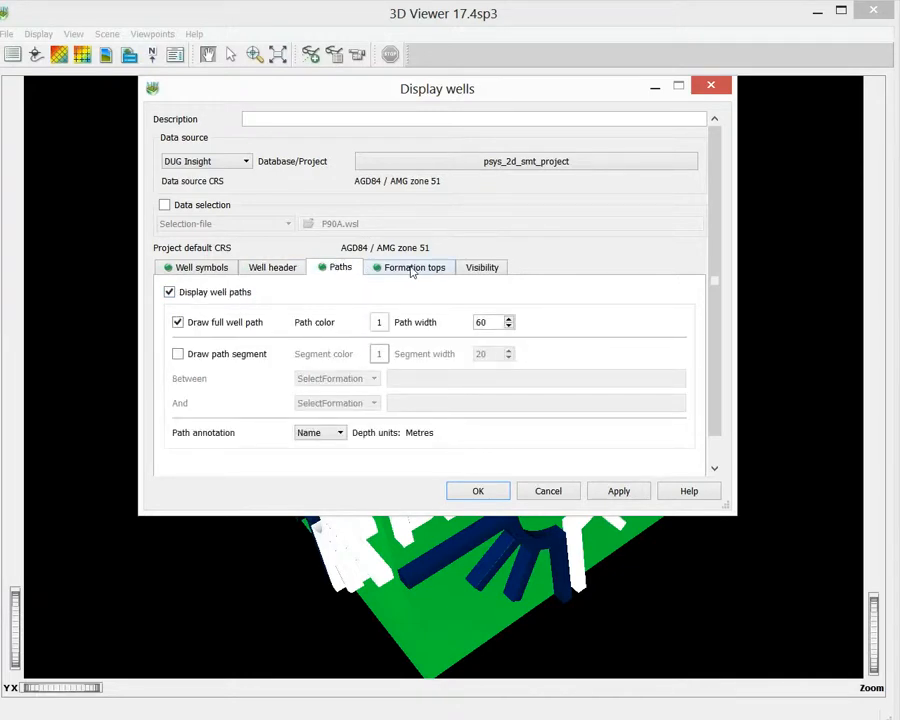
pyautogui.click(411, 269)
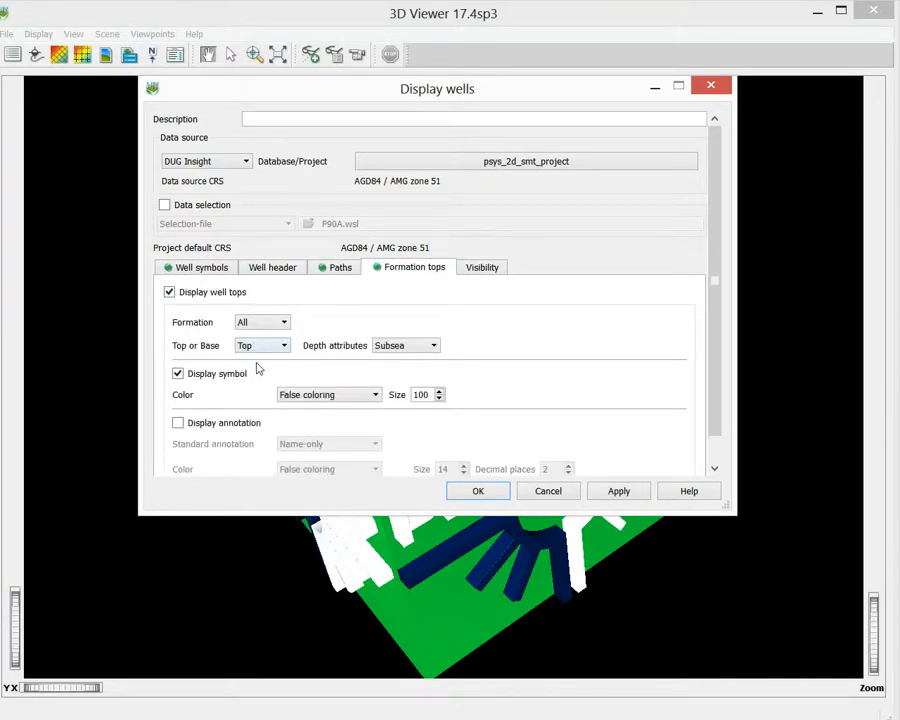
pyautogui.click(478, 491)
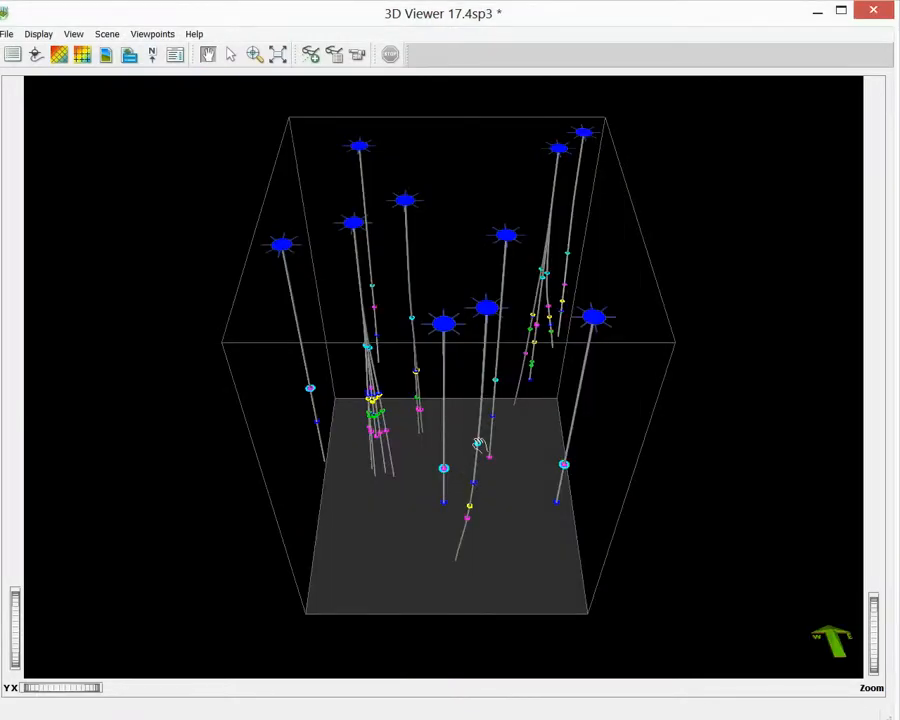
# Step: Examine the displayed well paths and their formation top markers up close in the 3D scene
pyautogui.moveTo(482, 430)
pyautogui.mouseDown()
pyautogui.moveTo(447, 372)
pyautogui.moveTo(301, 362)
pyautogui.moveTo(478, 376)
pyautogui.moveTo(480, 442)
pyautogui.mouseUp()
pyautogui.scroll(10, 480, 442)
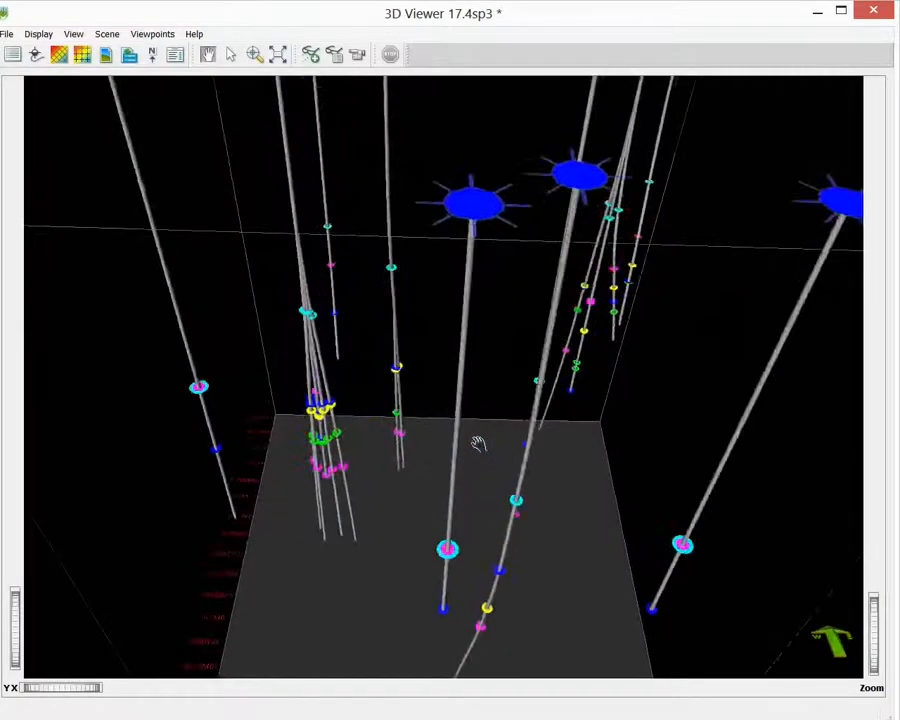
pyautogui.moveTo(297, 456); pyautogui.dragTo(325, 458)
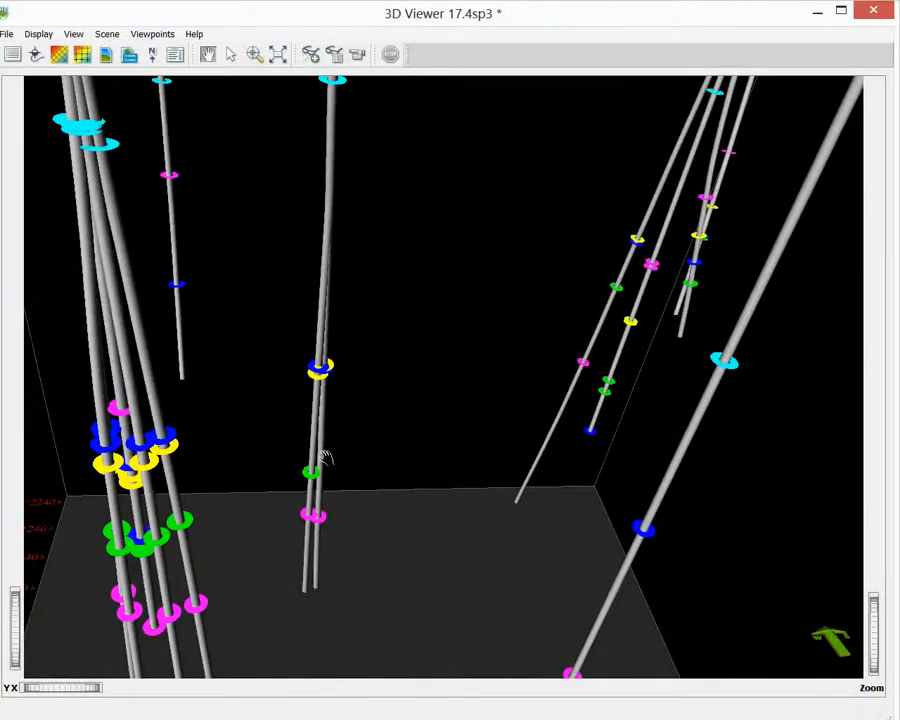
pyautogui.click(278, 54)
pyautogui.click(37, 36)
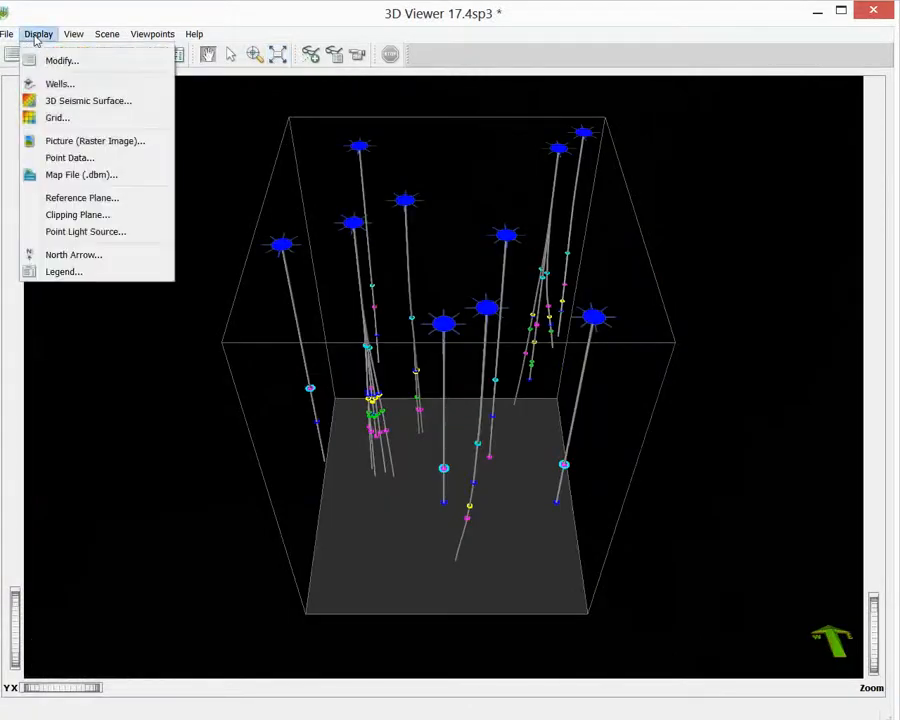
pyautogui.click(100, 104)
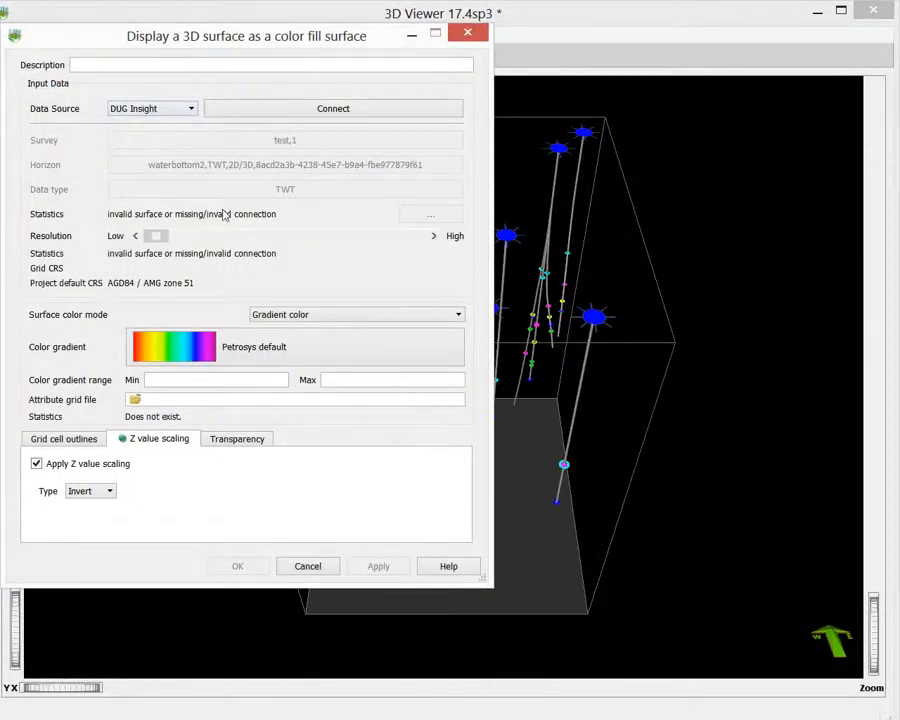
pyautogui.click(327, 567)
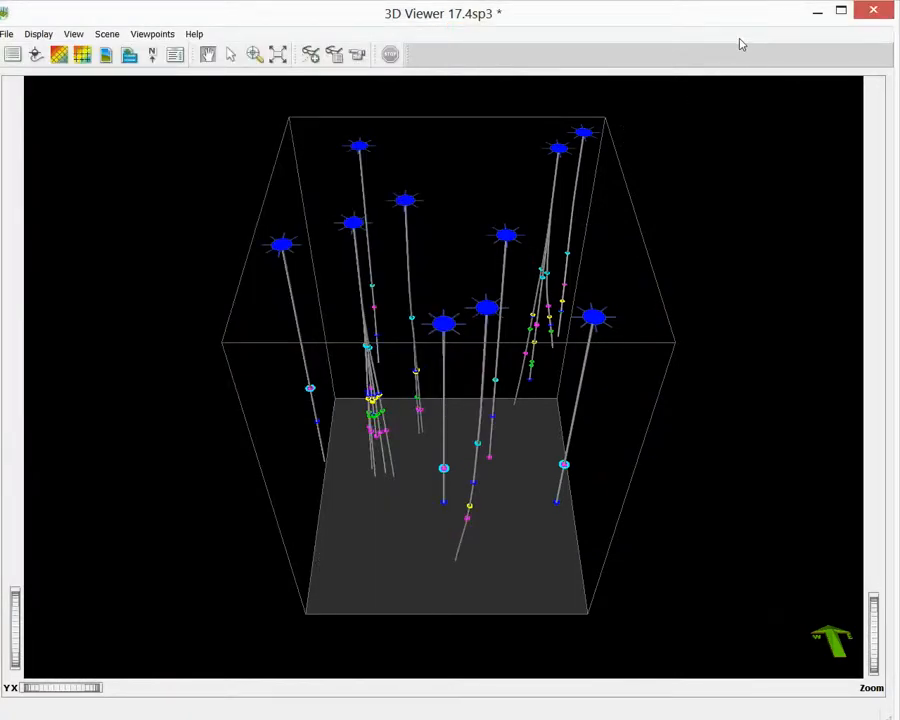
# Step: Close the 3D Viewer without saving changes and minimize the mapping window to work from the main Petrosys window
pyautogui.click(875, 11)
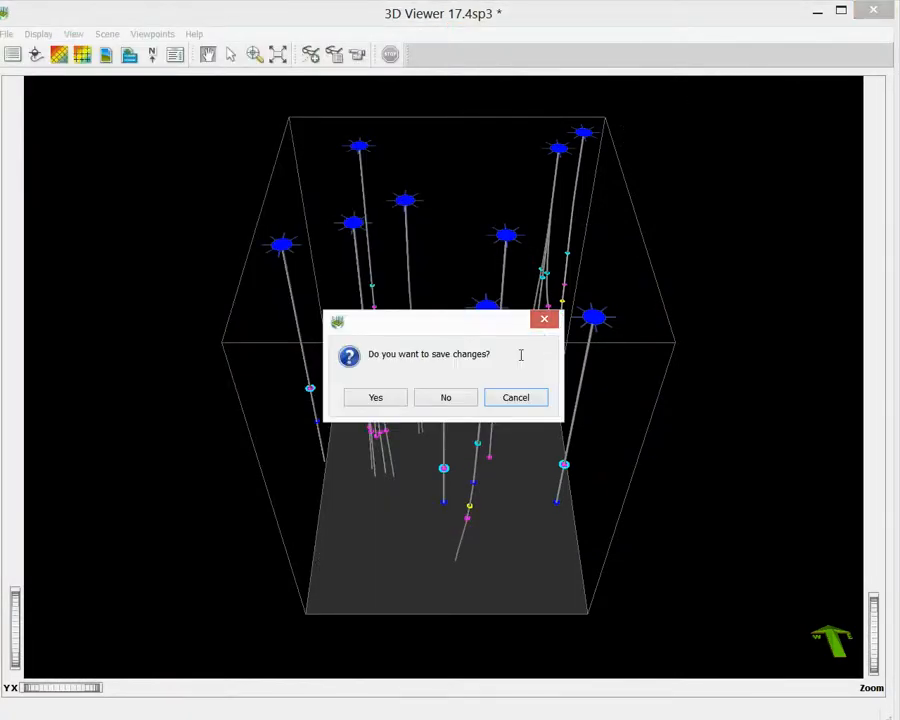
pyautogui.click(446, 398)
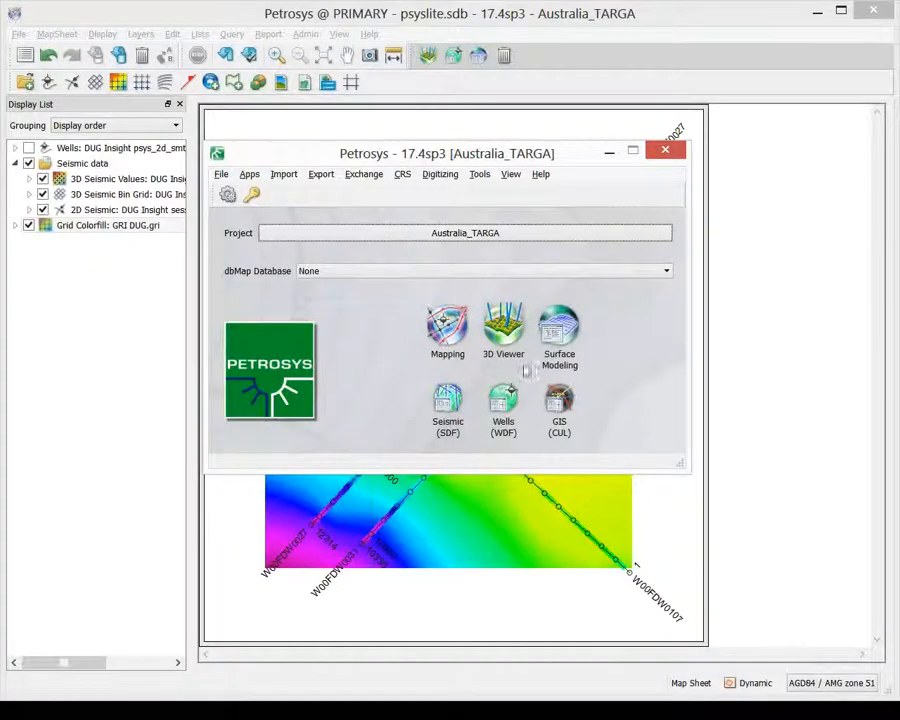
pyautogui.click(817, 11)
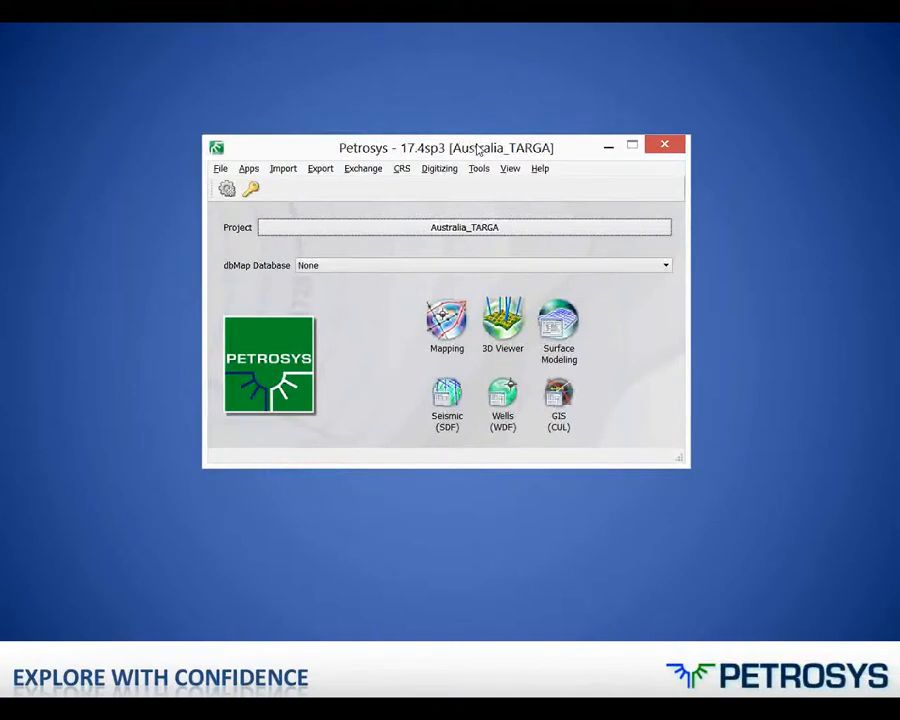
pyautogui.moveTo(478, 149); pyautogui.dragTo(484, 141)
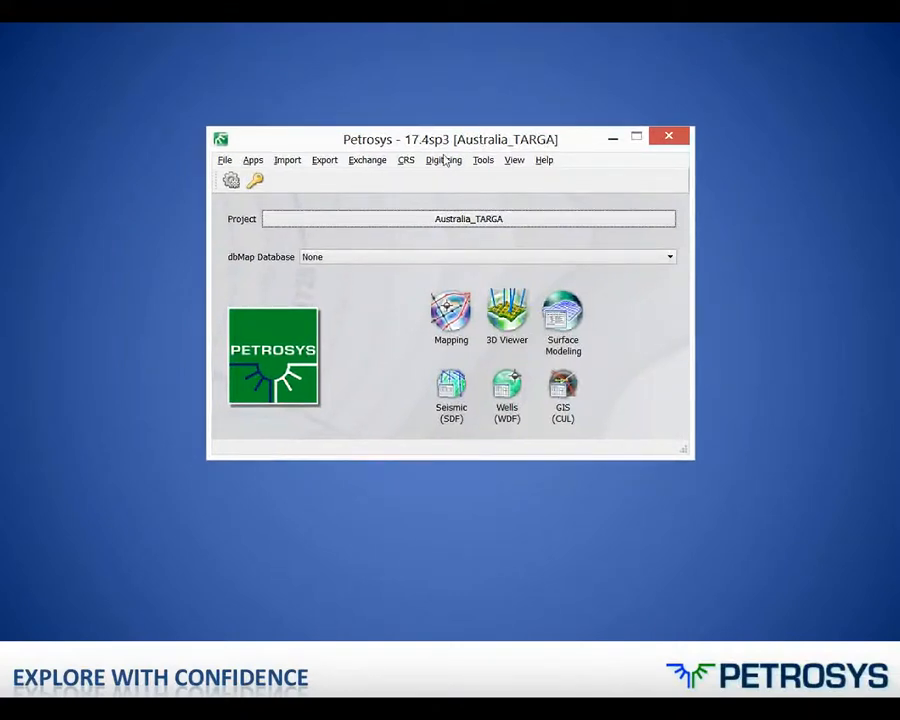
# Step: Start the DUG Insight seismic import and connect it to the sample_3D project
pyautogui.click(287, 161)
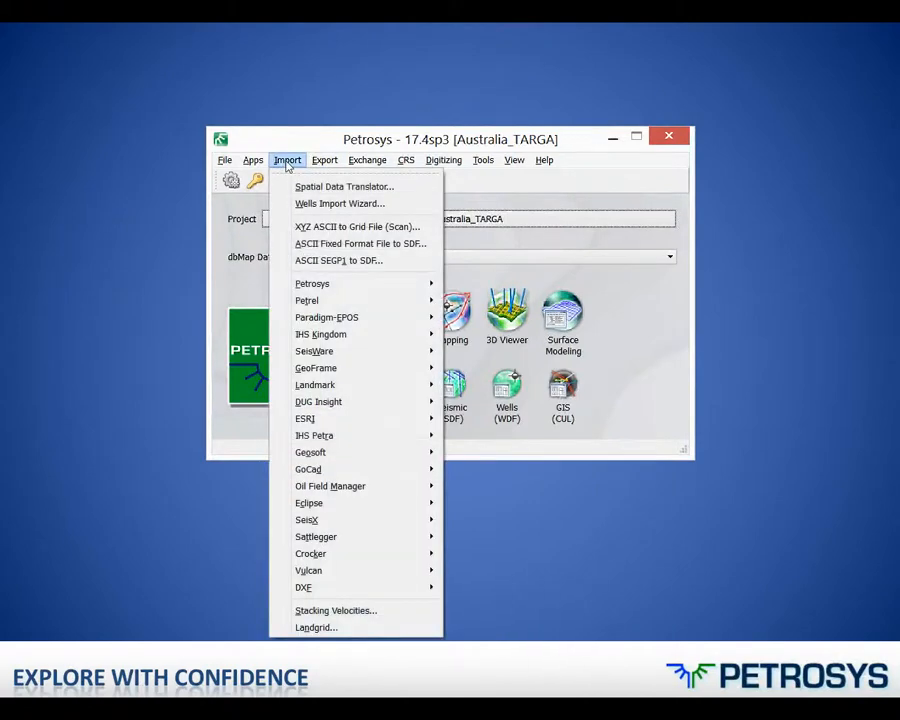
pyautogui.moveTo(348, 409)
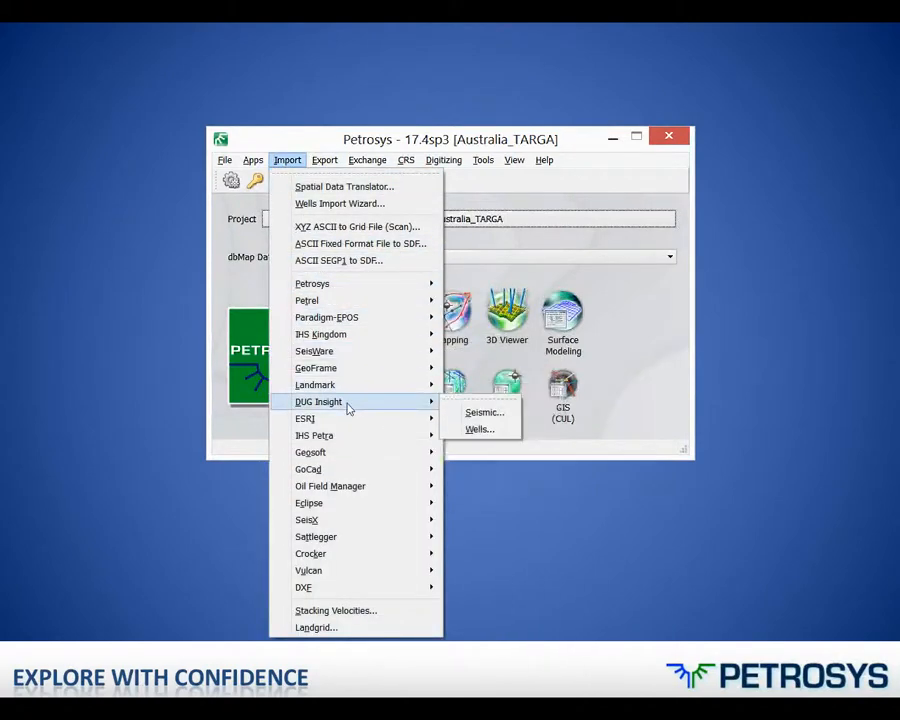
pyautogui.click(484, 413)
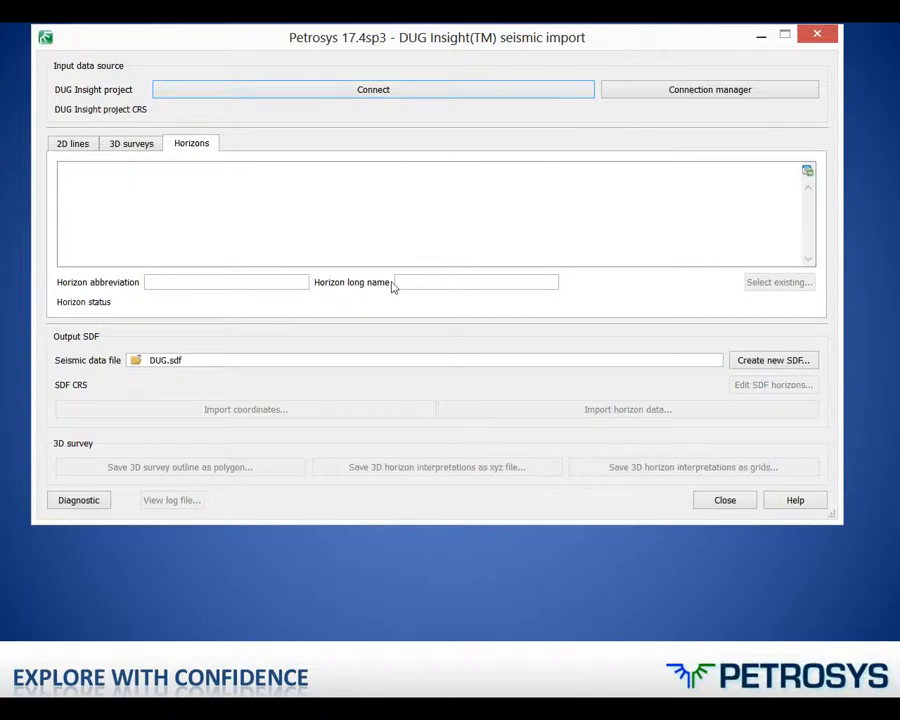
pyautogui.click(428, 92)
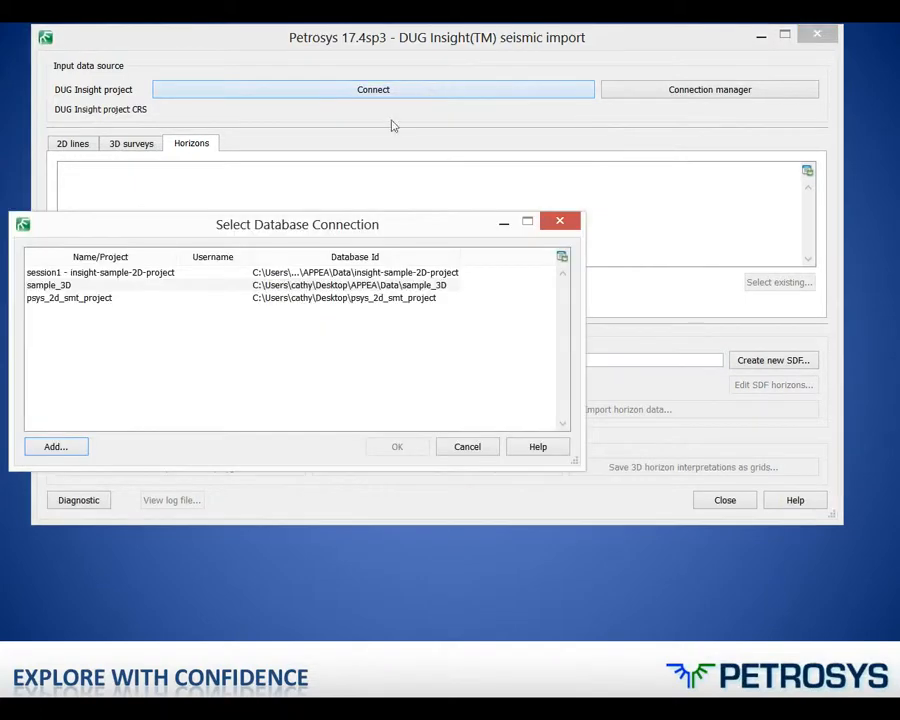
pyautogui.click(177, 288)
pyautogui.doubleClick(177, 288)
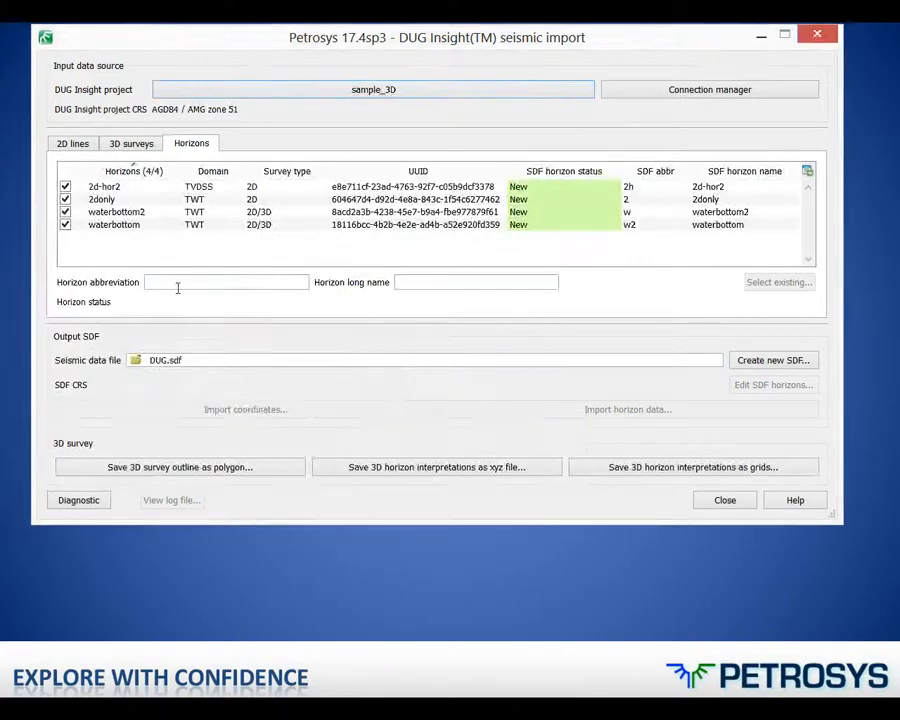
# Step: Review the selectable inlines, crosslines and horizons for the 3D survey, and close the seismic import without importing
pyautogui.click(137, 146)
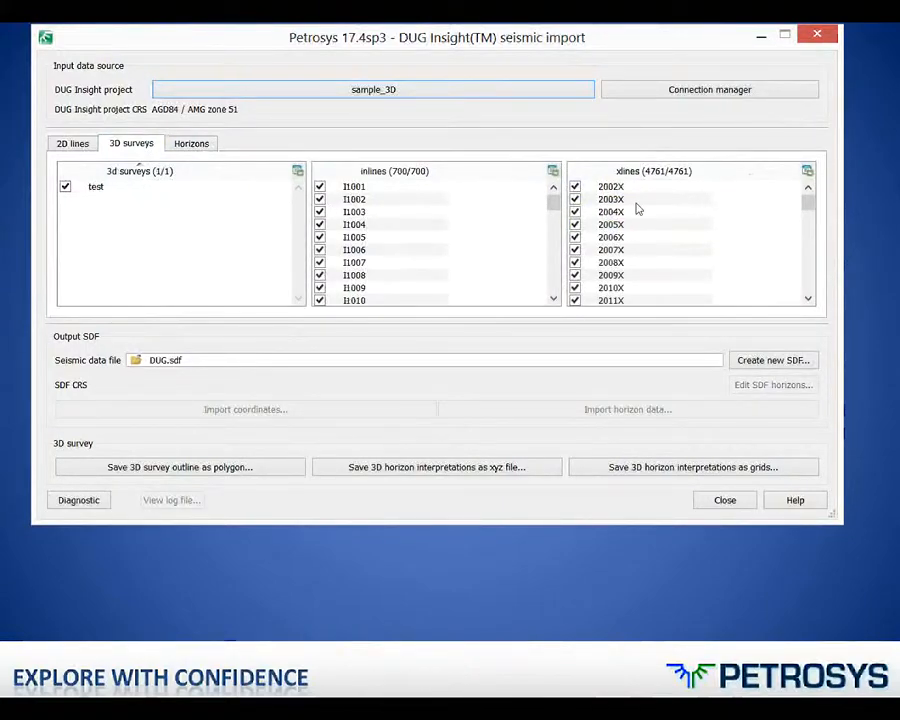
pyautogui.moveTo(549, 200)
pyautogui.mouseDown()
pyautogui.moveTo(552, 226)
pyautogui.moveTo(552, 200)
pyautogui.mouseUp()
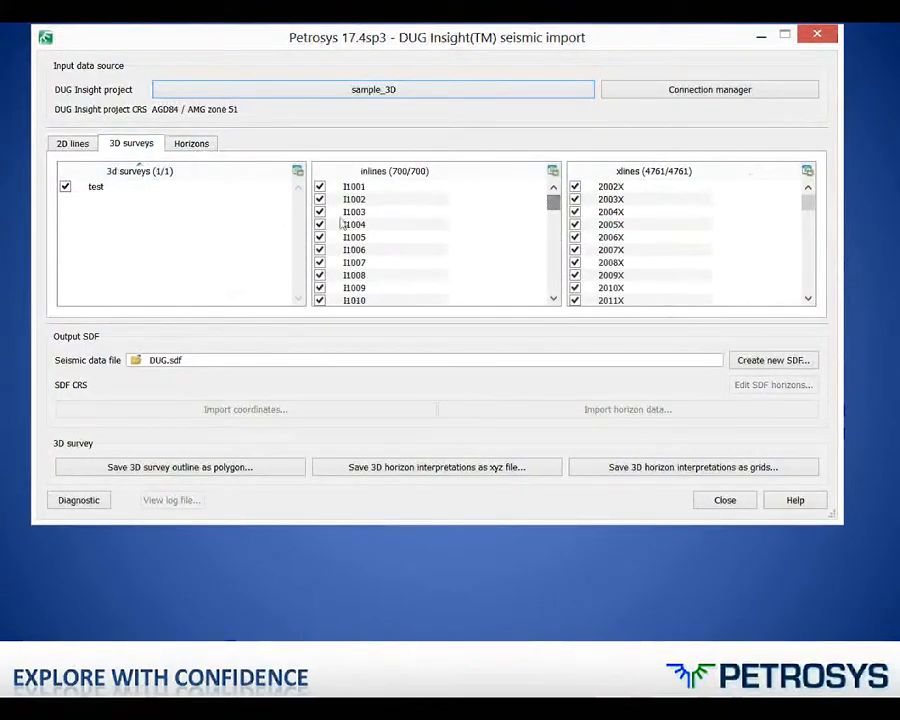
pyautogui.click(321, 212)
pyautogui.click(321, 237)
pyautogui.click(321, 212)
pyautogui.click(320, 237)
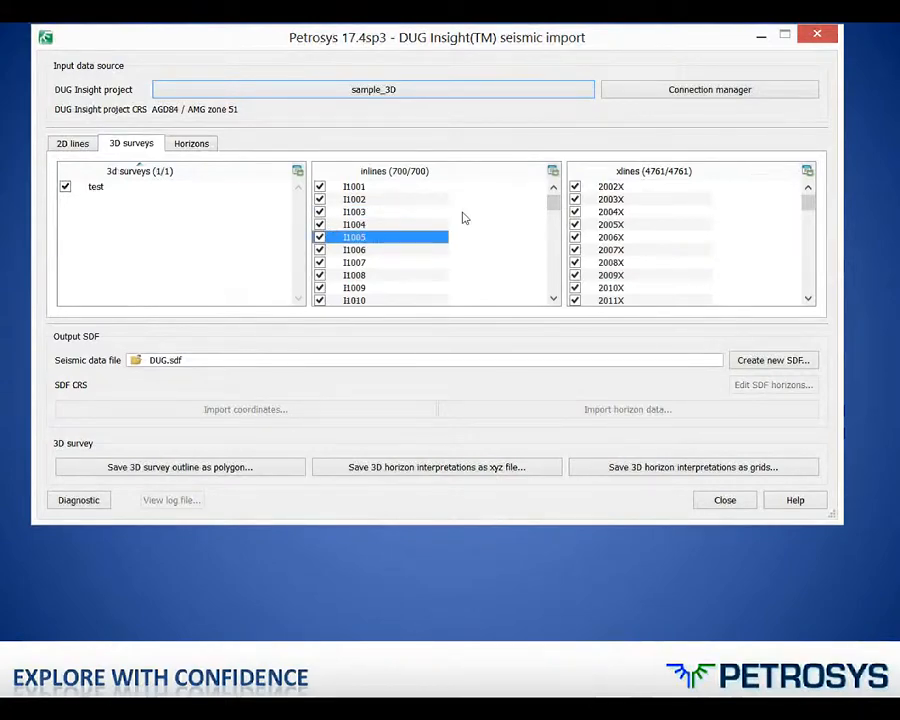
pyautogui.click(209, 143)
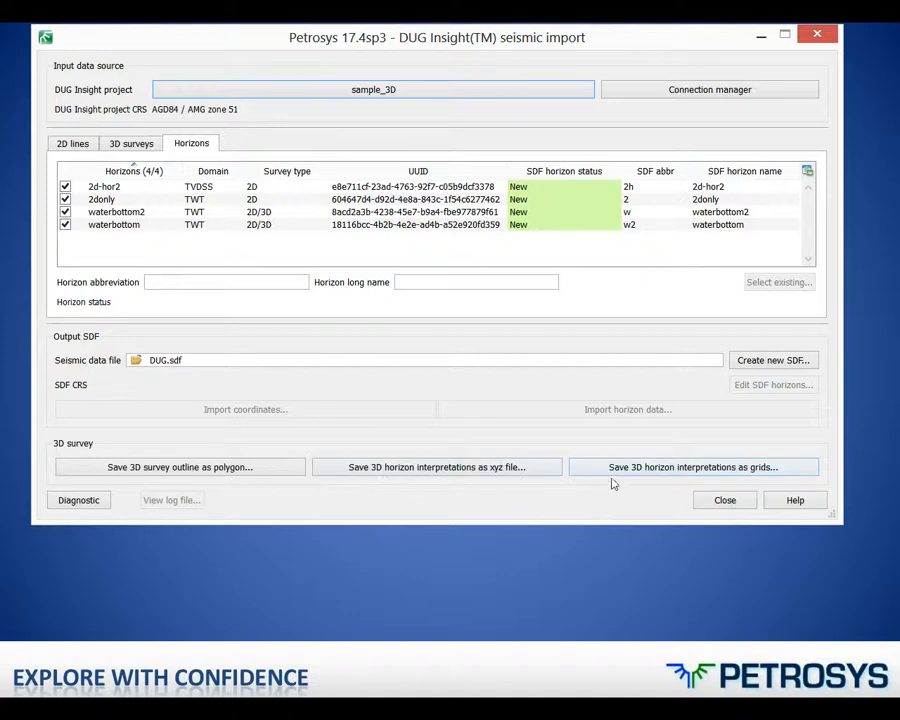
pyautogui.click(707, 507)
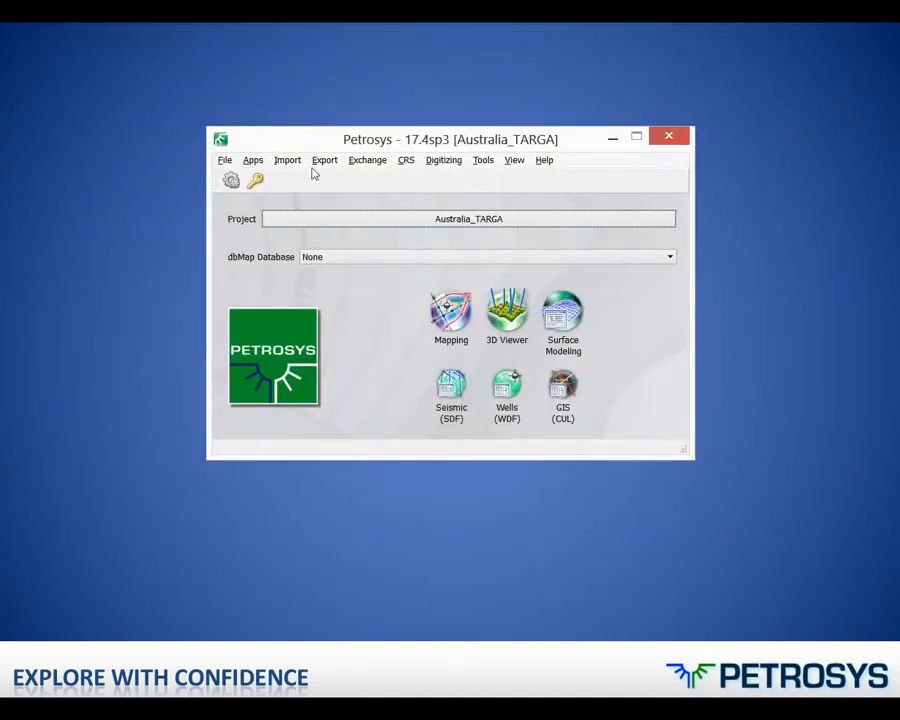
# Step: Start the DUG Insight wells import and set its input data source to the psys_2d_smt_project project
pyautogui.click(283, 163)
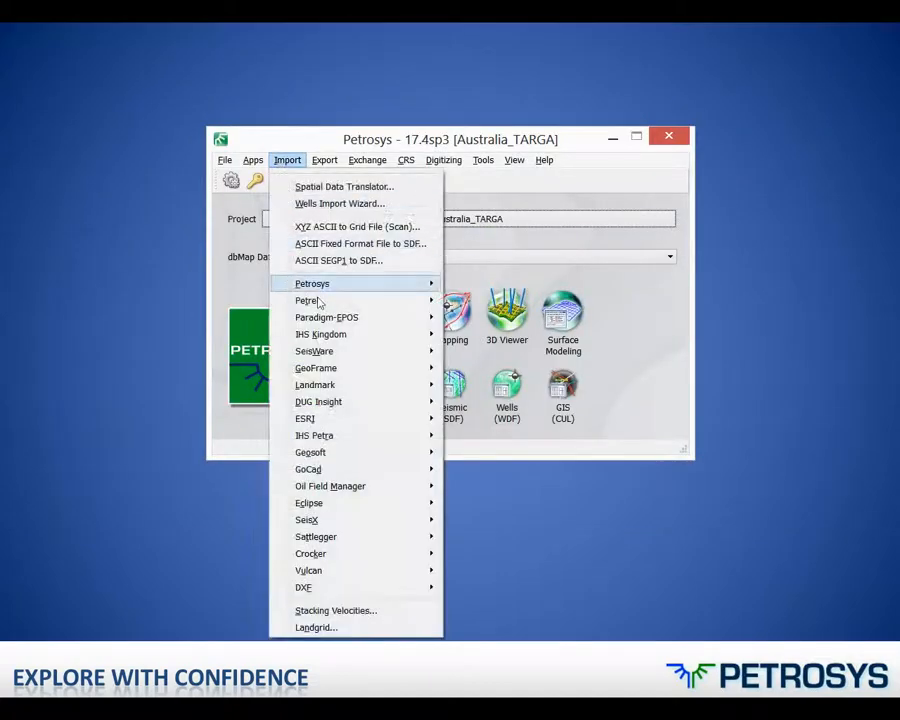
pyautogui.moveTo(410, 406)
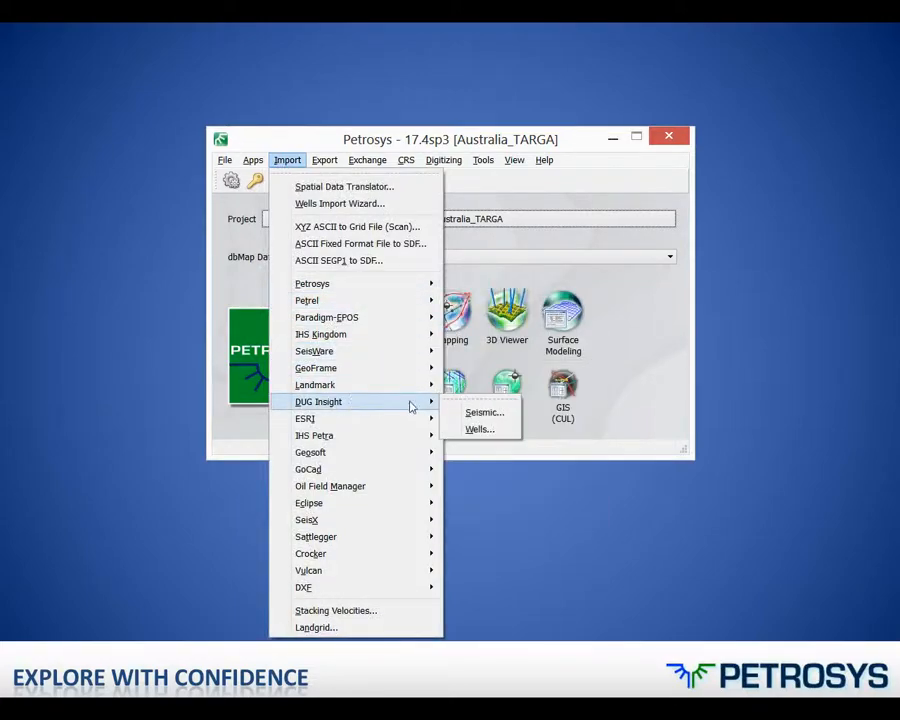
pyautogui.click(481, 429)
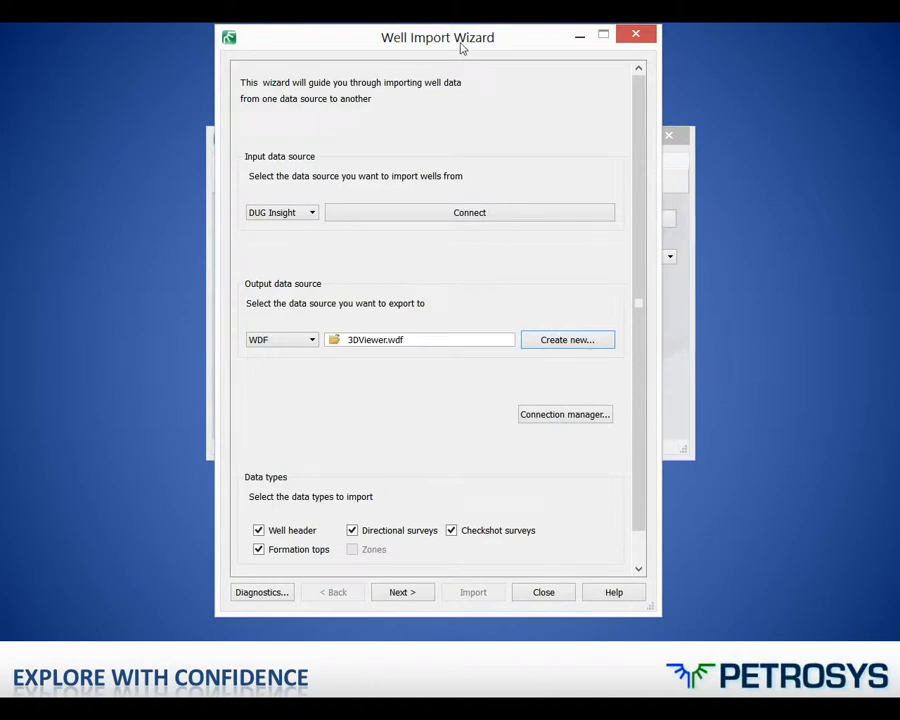
pyautogui.click(447, 216)
pyautogui.doubleClick(308, 303)
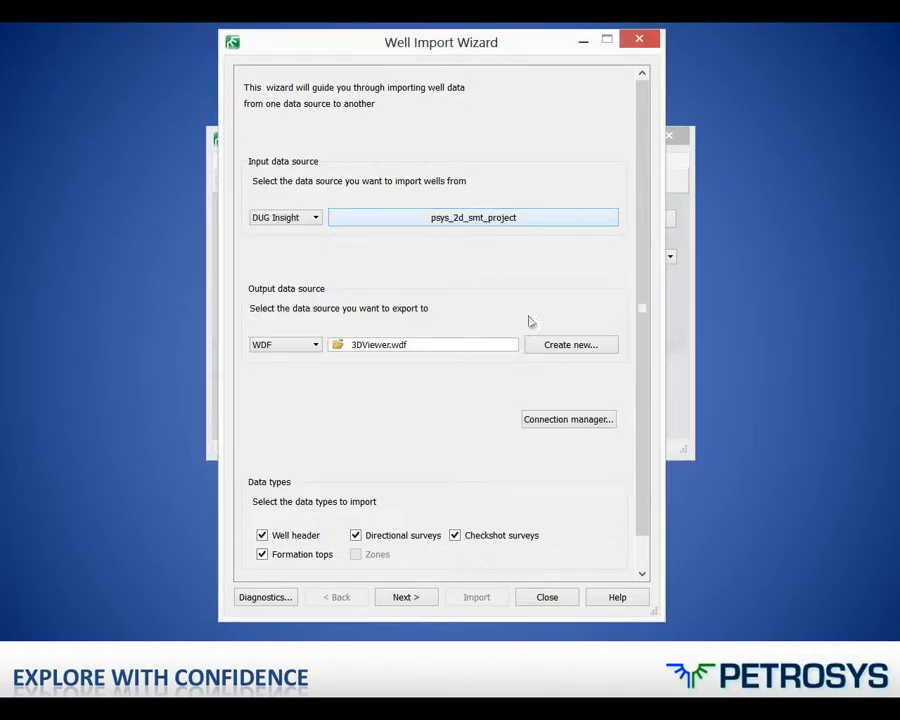
# Step: Create a new WDF output file named DUG_Wells2.wdf, keeping the default SRD elevation at 0 metres
pyautogui.click(572, 348)
pyautogui.moveTo(402, 173); pyautogui.dragTo(304, 174)
pyautogui.click(356, 174)
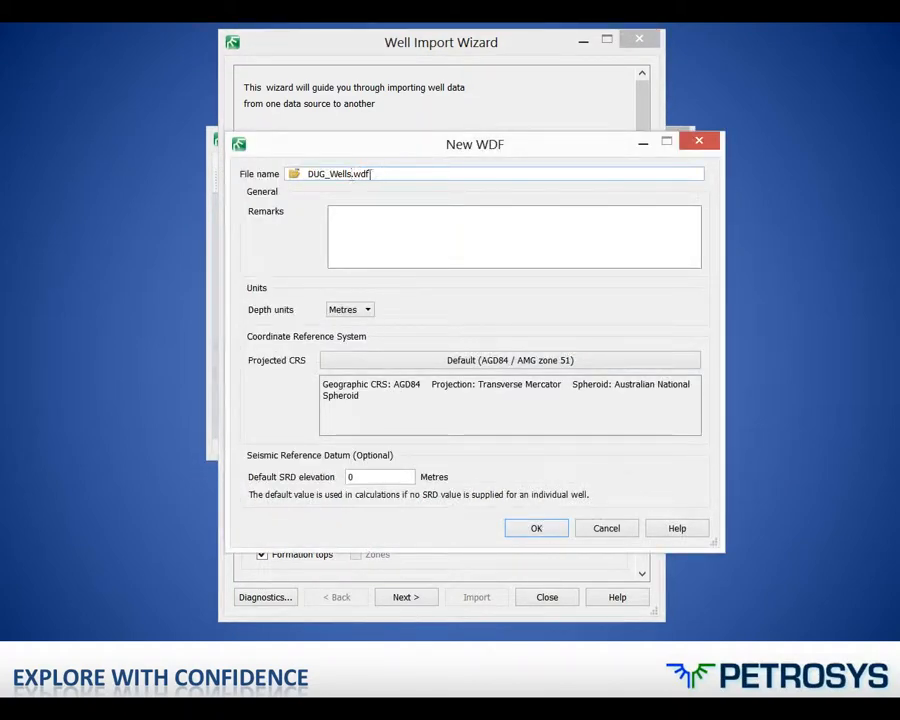
pyautogui.write('2')
pyautogui.click(351, 477)
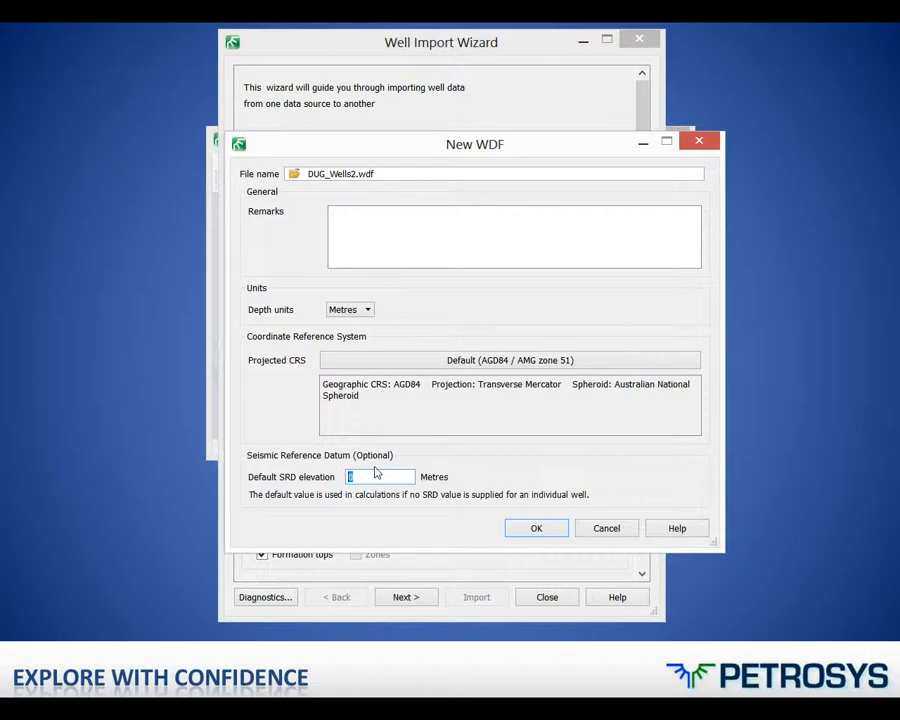
pyautogui.moveTo(373, 480); pyautogui.dragTo(352, 466)
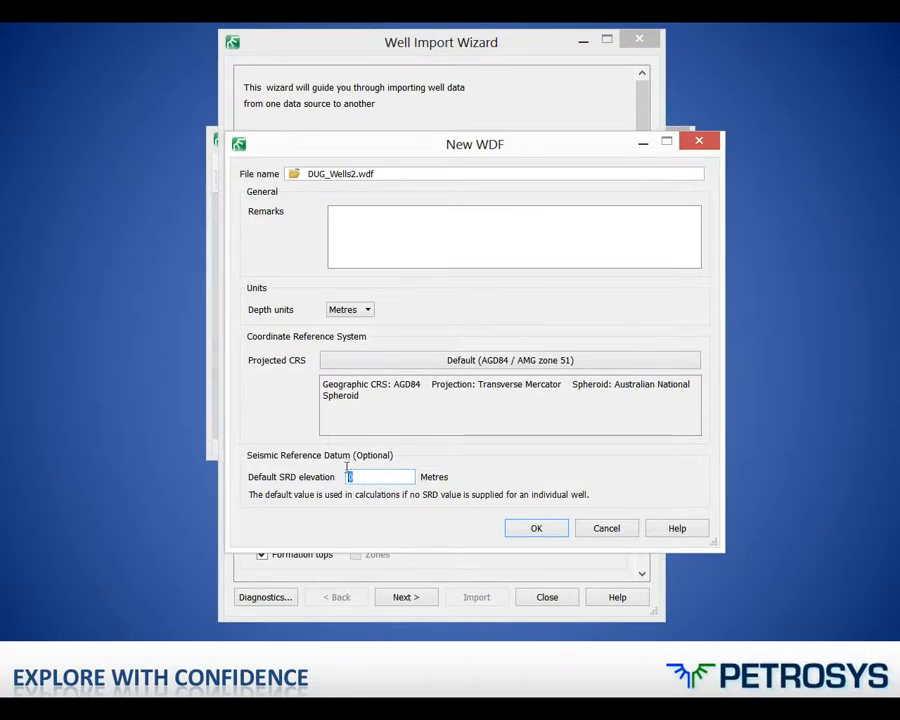
pyautogui.click(540, 531)
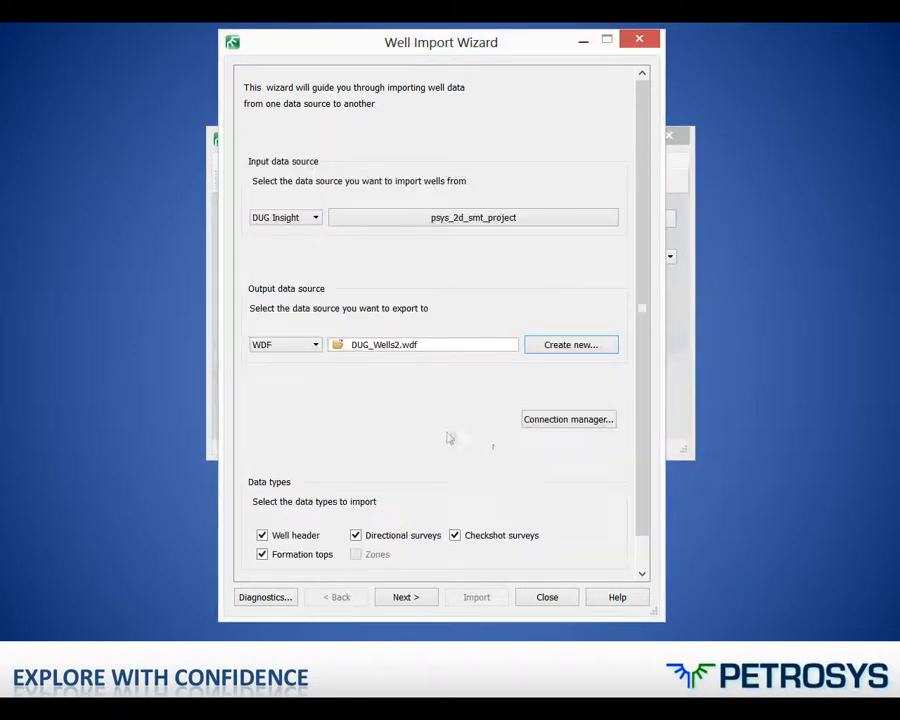
# Step: Review the well import's data types, well filters, well list, formation mapping and merge options, and close the wizard without importing
pyautogui.click(456, 537)
pyautogui.click(432, 597)
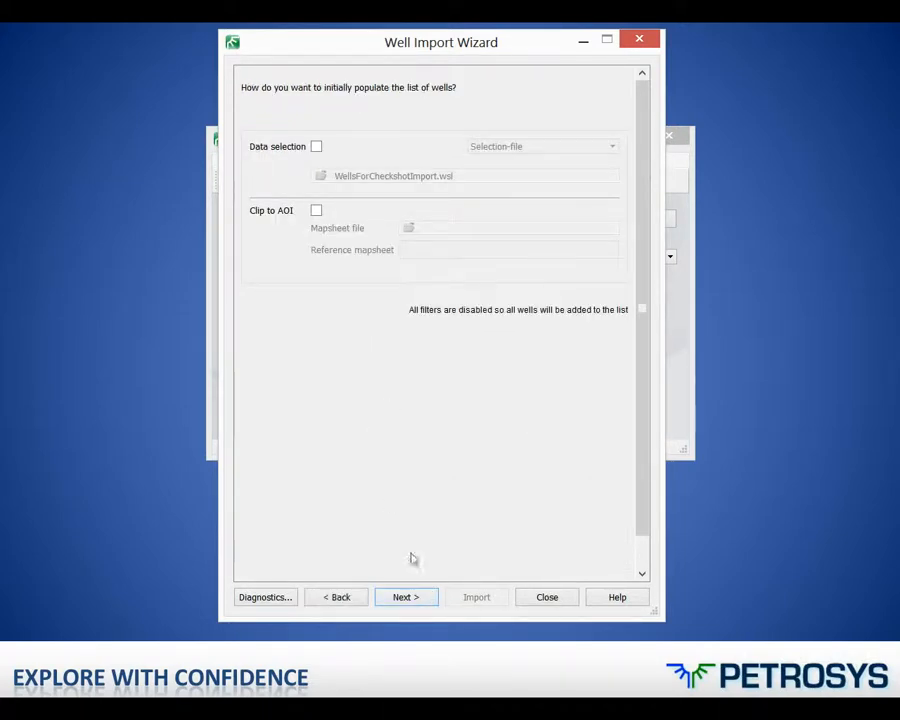
pyautogui.click(434, 600)
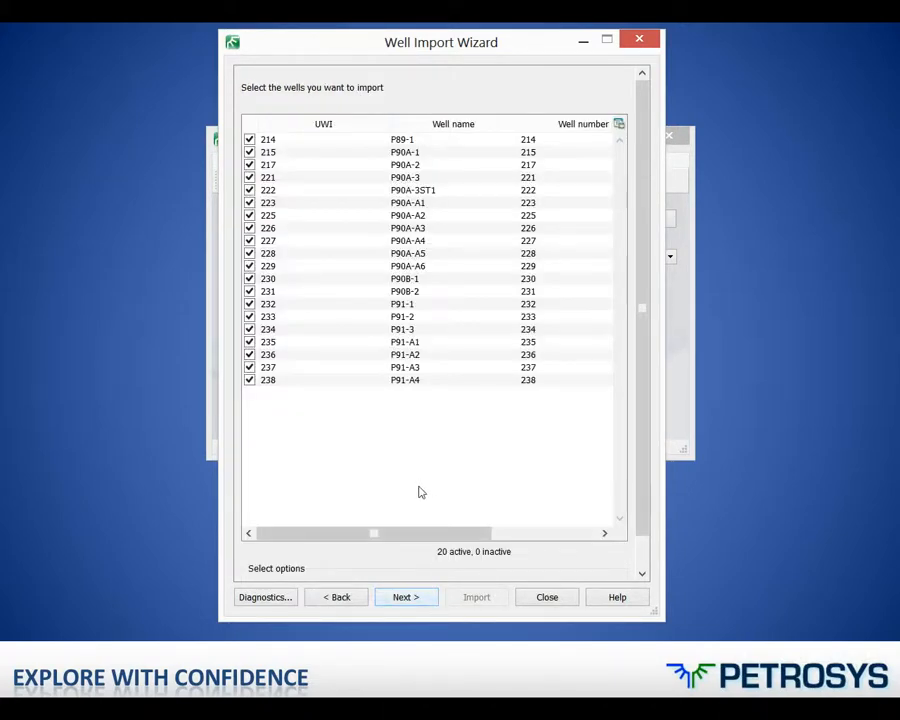
pyautogui.click(417, 600)
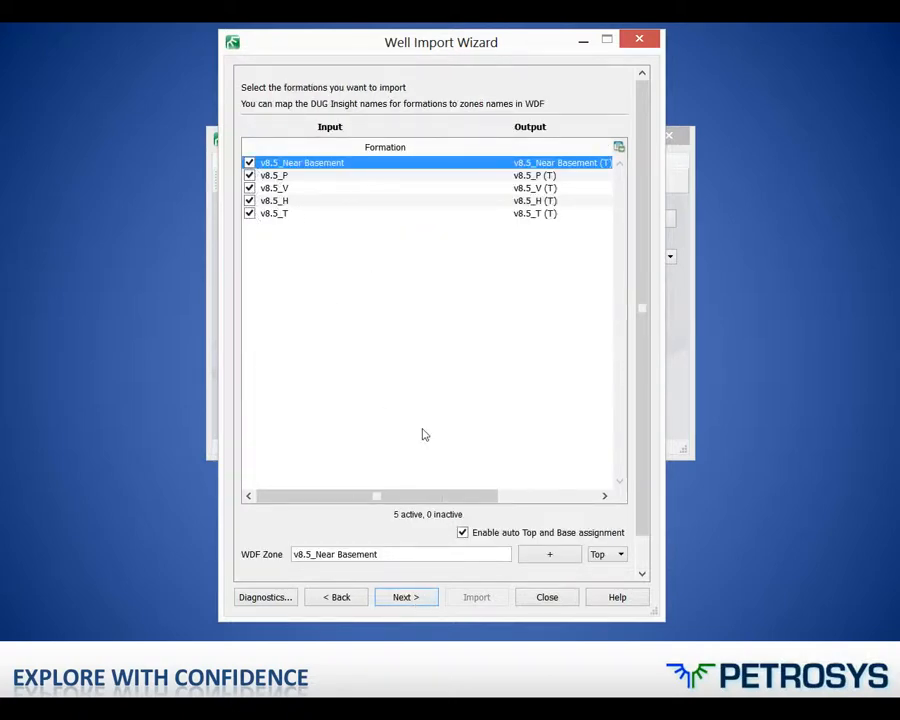
pyautogui.click(422, 597)
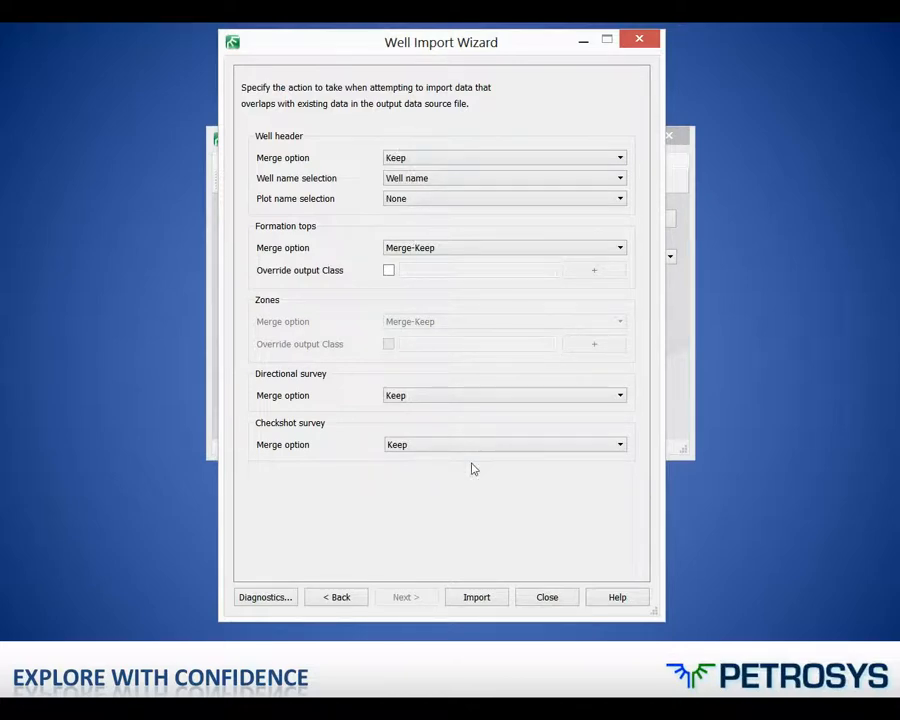
pyautogui.click(548, 597)
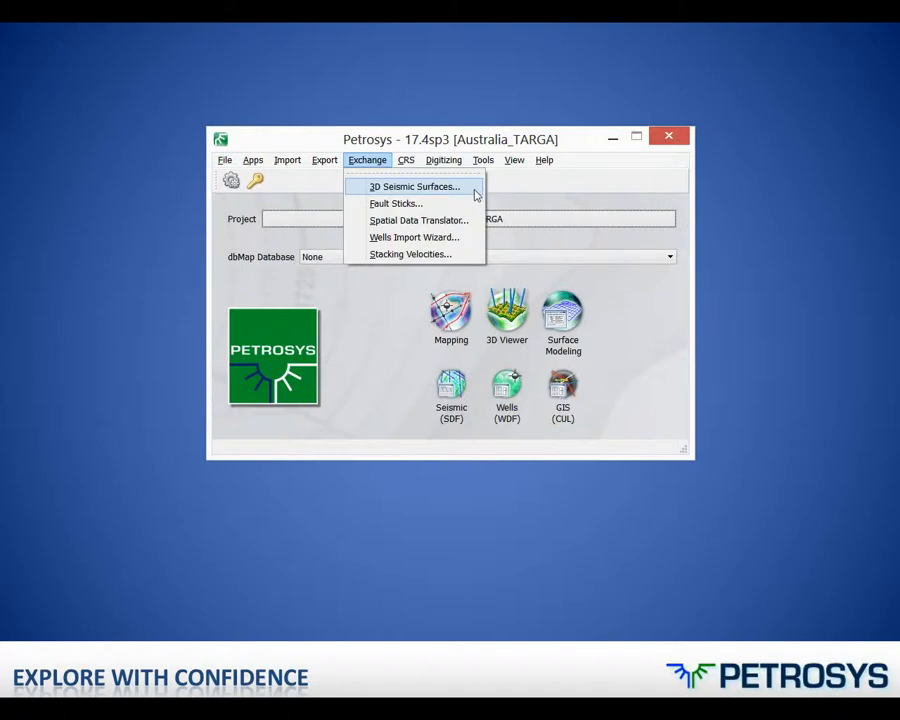
# Step: Examine the input and output data source choices of the 3D Seismic Surfaces exchange, keeping DUG Insight and Paradigm-EPOS, and close it without exchanging data
pyautogui.click(414, 187)
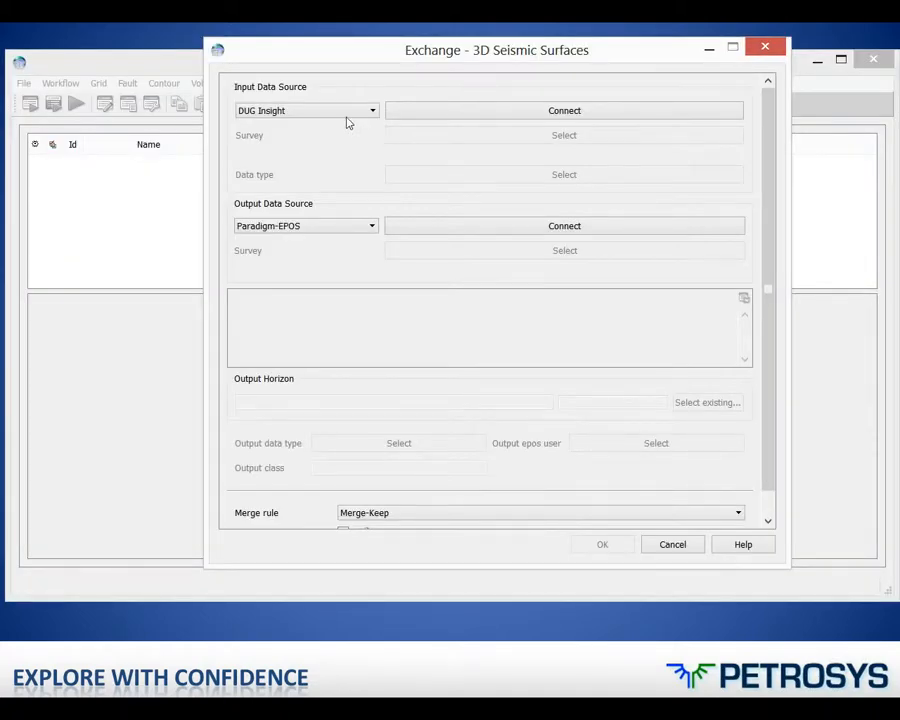
pyautogui.click(352, 117)
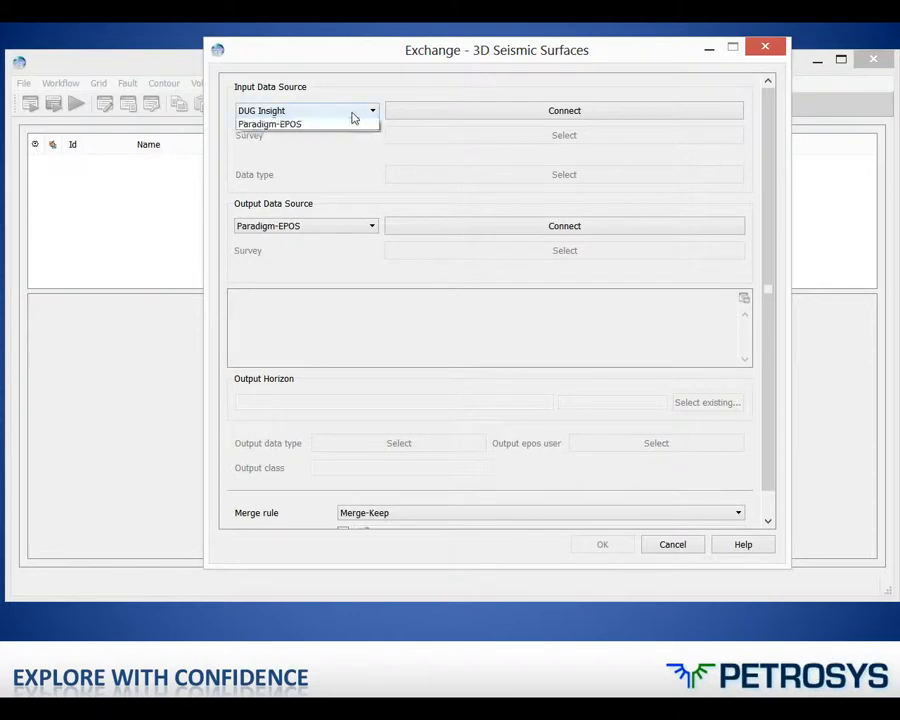
pyautogui.click(298, 125)
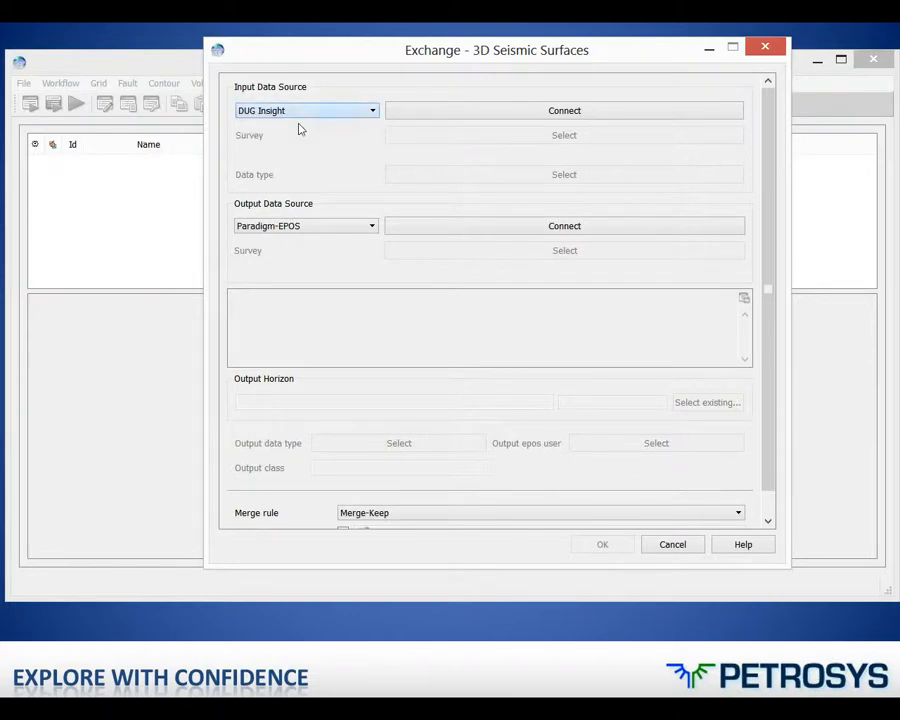
pyautogui.click(353, 228)
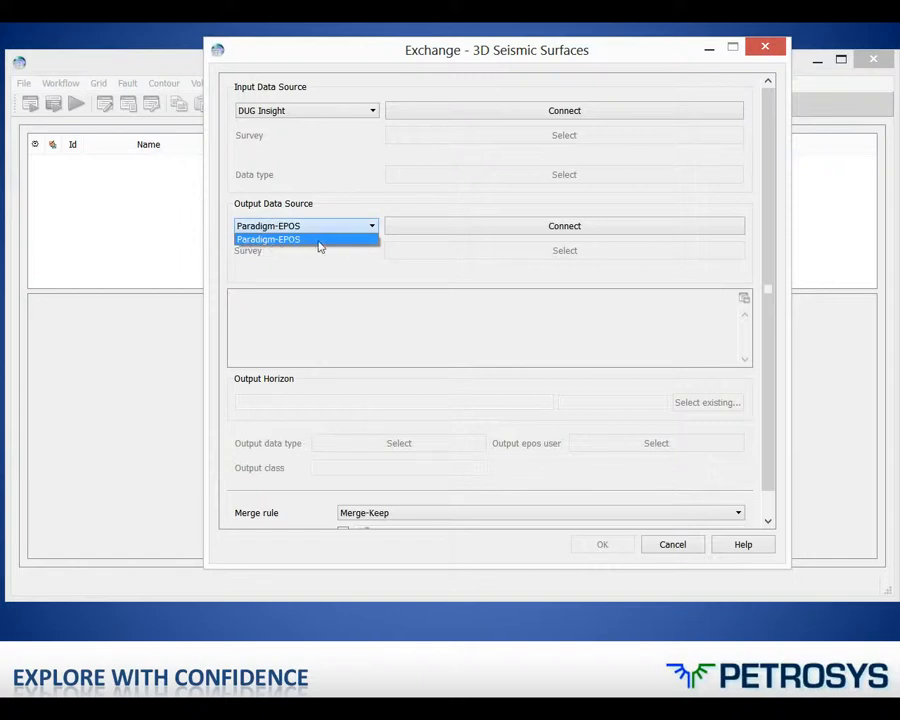
pyautogui.click(320, 245)
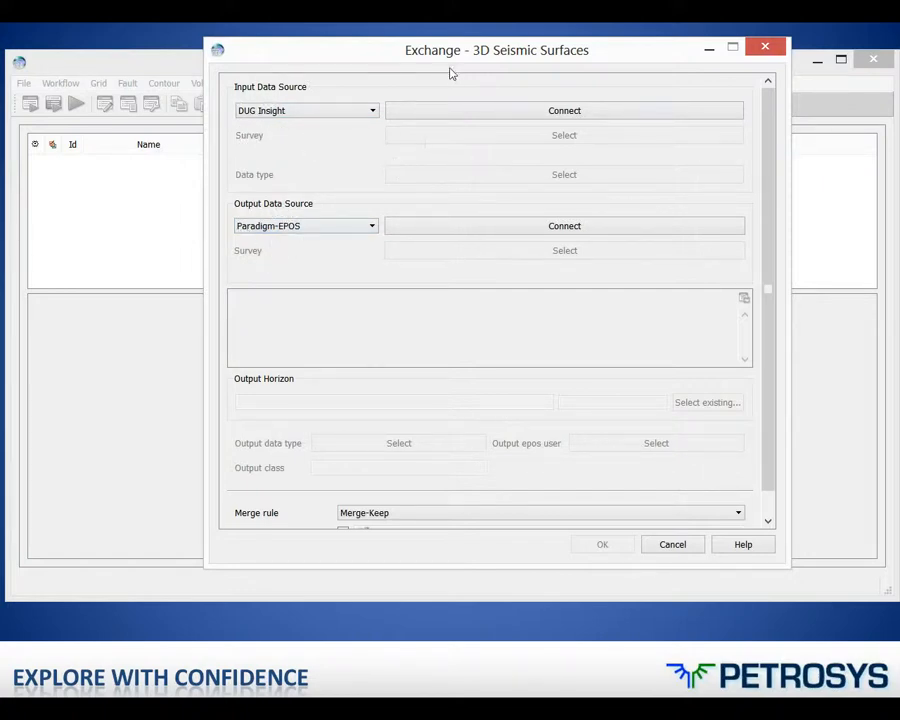
pyautogui.click(682, 543)
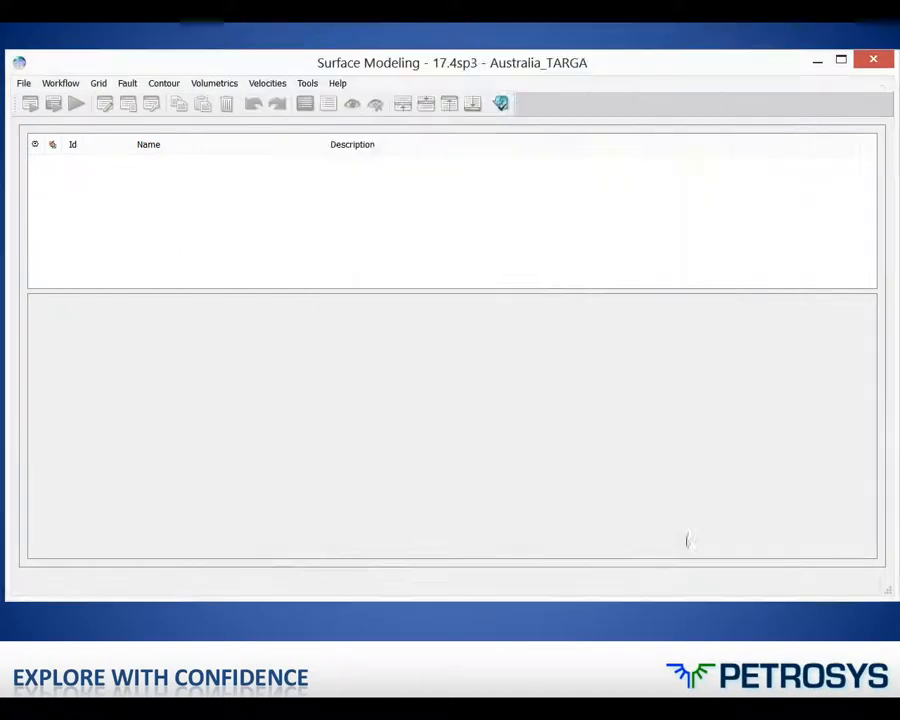
pyautogui.click(874, 63)
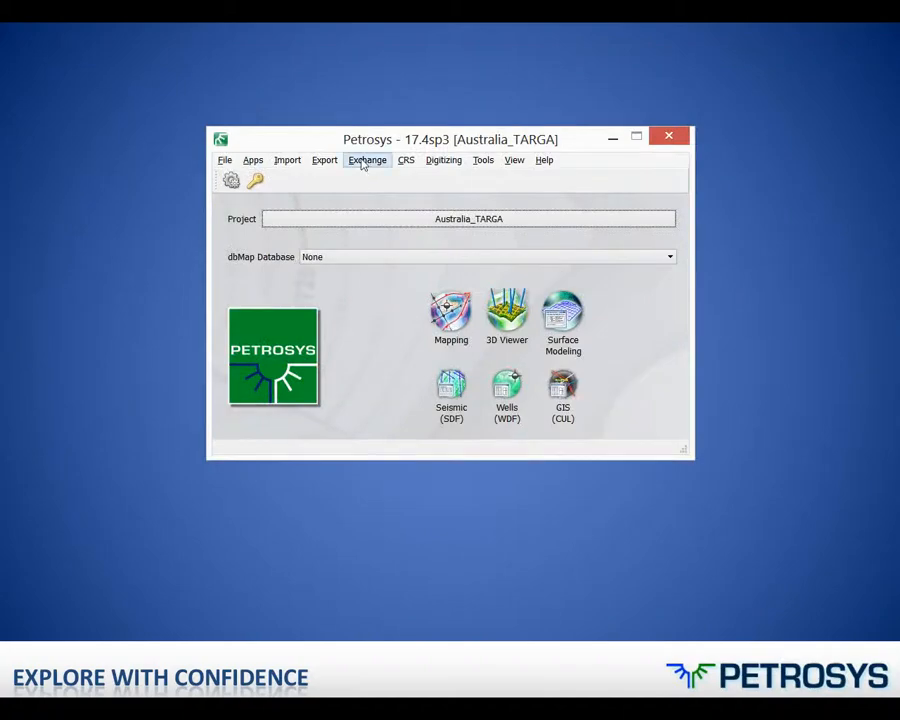
# Step: Open the Fault Sticks exchange to view its DUG Insight to Paradigm-EPOS transfer settings, and close it and Surface Modeling without exchanging data
pyautogui.click(365, 160)
pyautogui.click(396, 203)
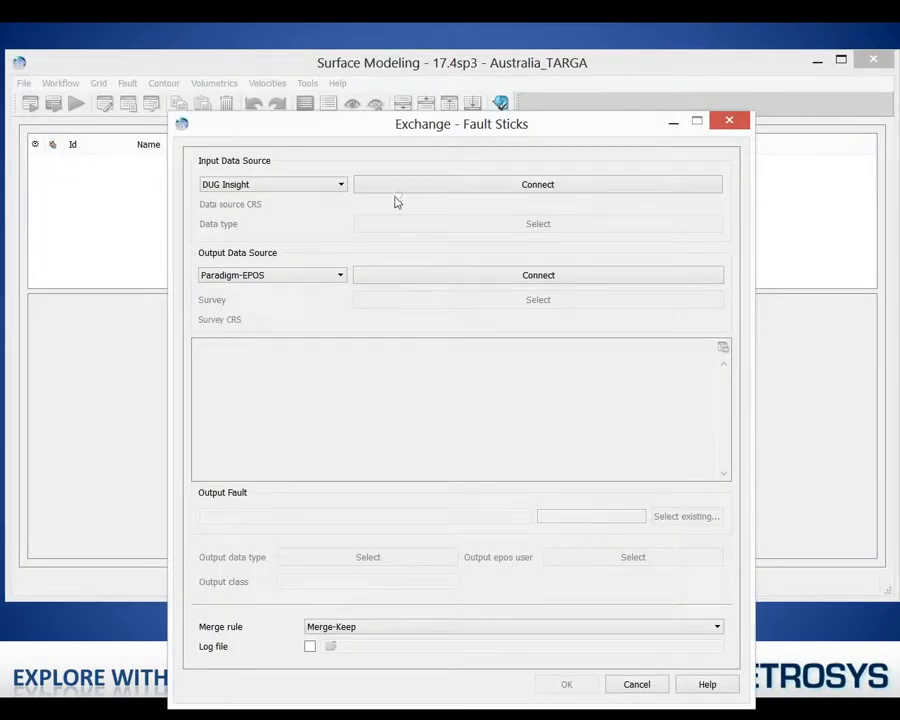
pyautogui.moveTo(420, 118); pyautogui.dragTo(536, 46)
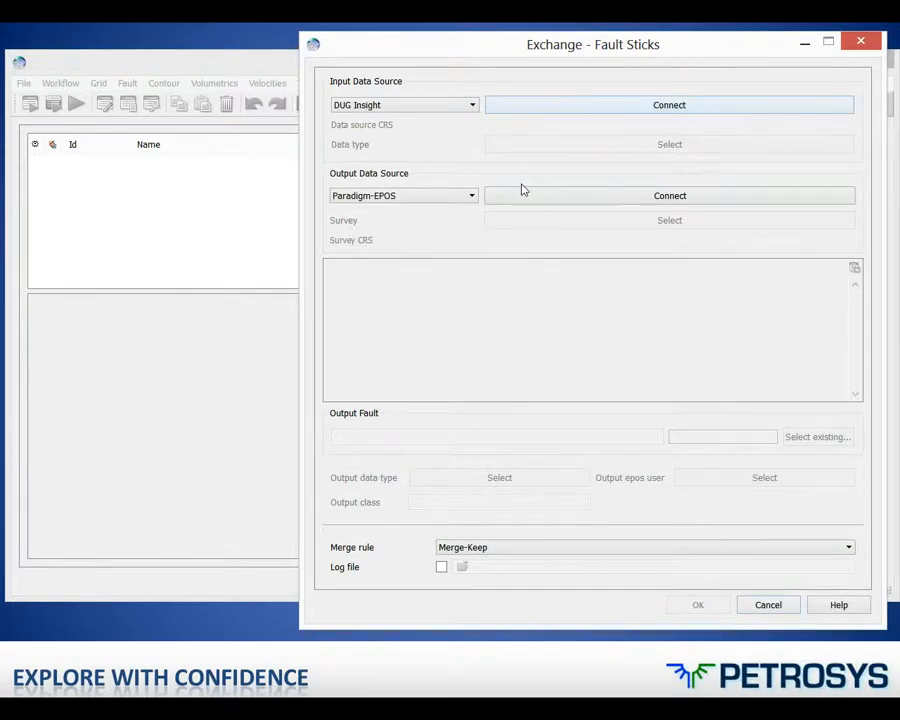
pyautogui.click(775, 606)
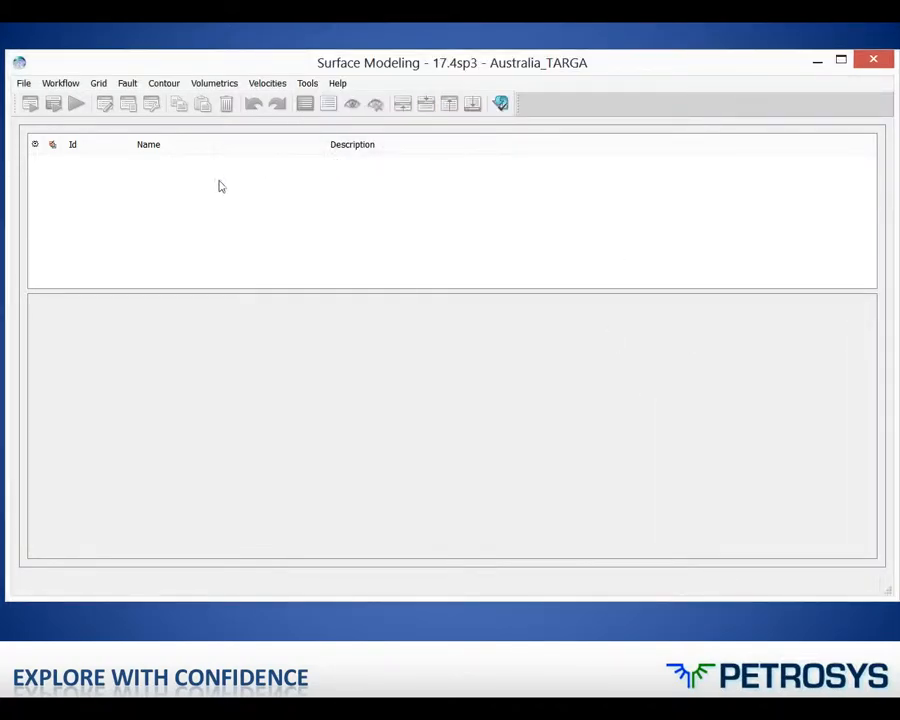
pyautogui.click(877, 63)
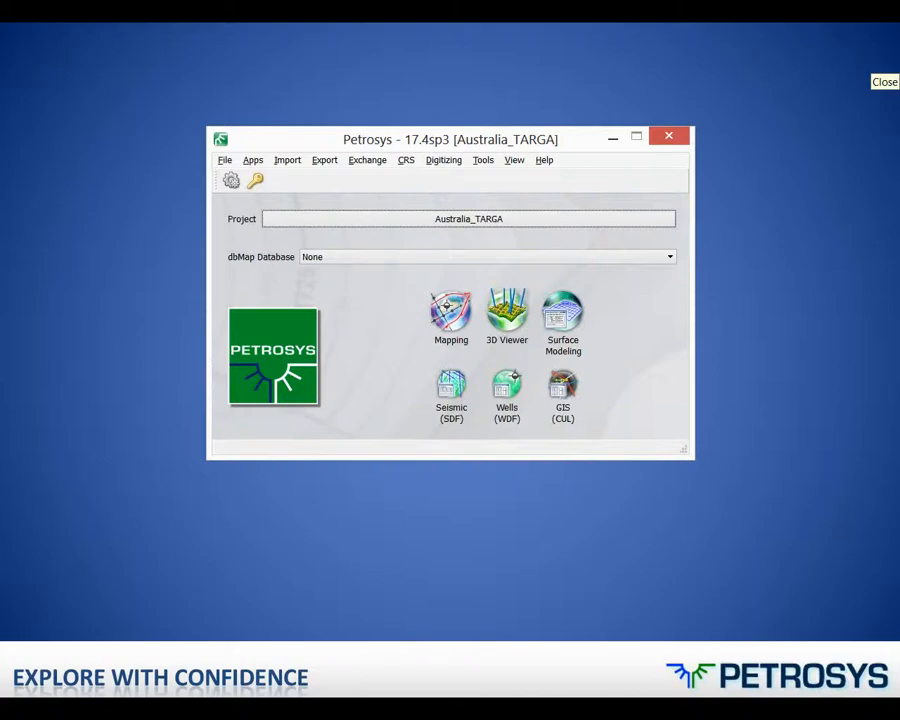